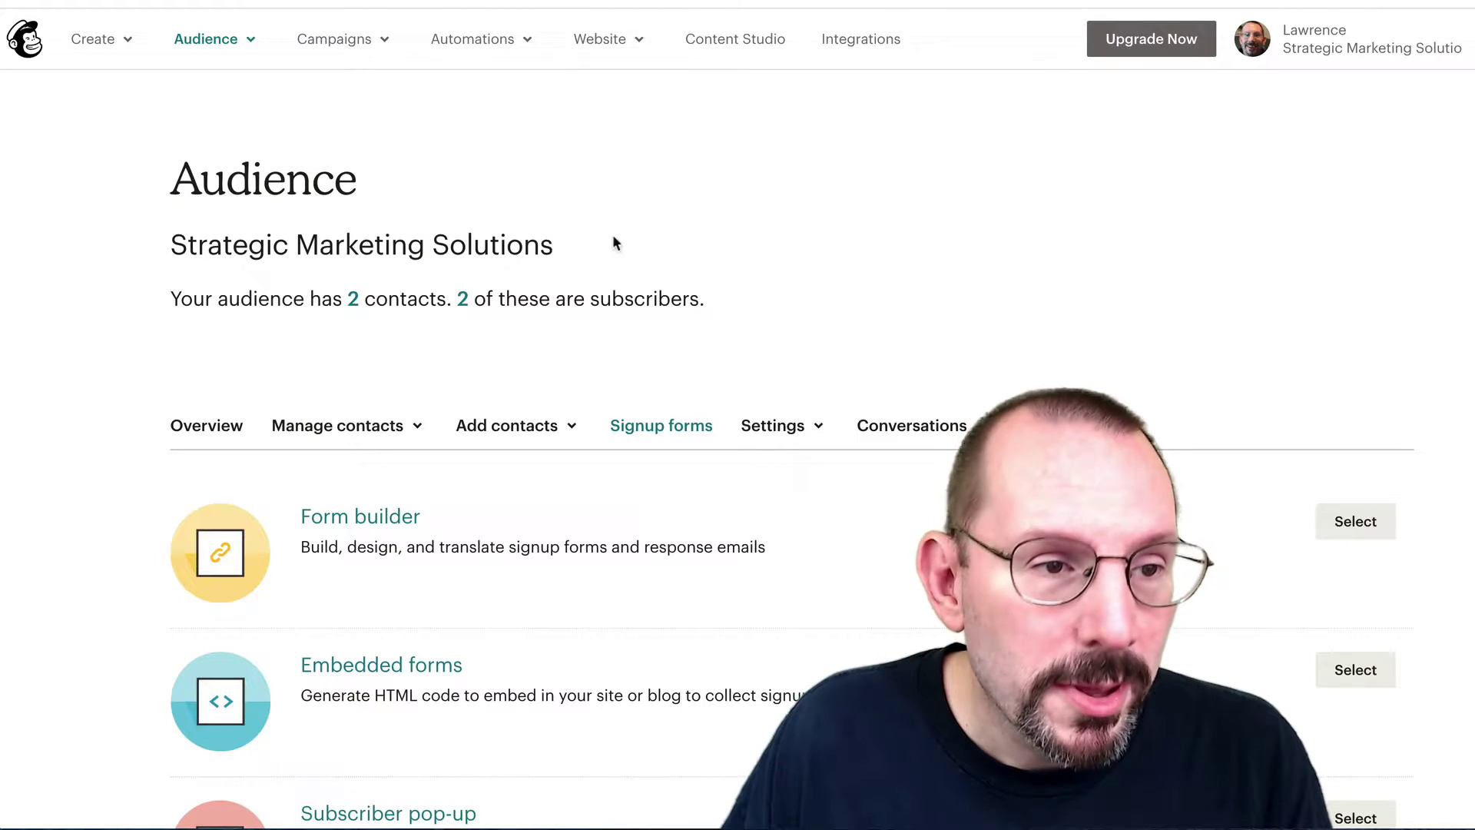
Open the Subscriber pop-up form builder from the audience's Signup forms page.
click(206, 45)
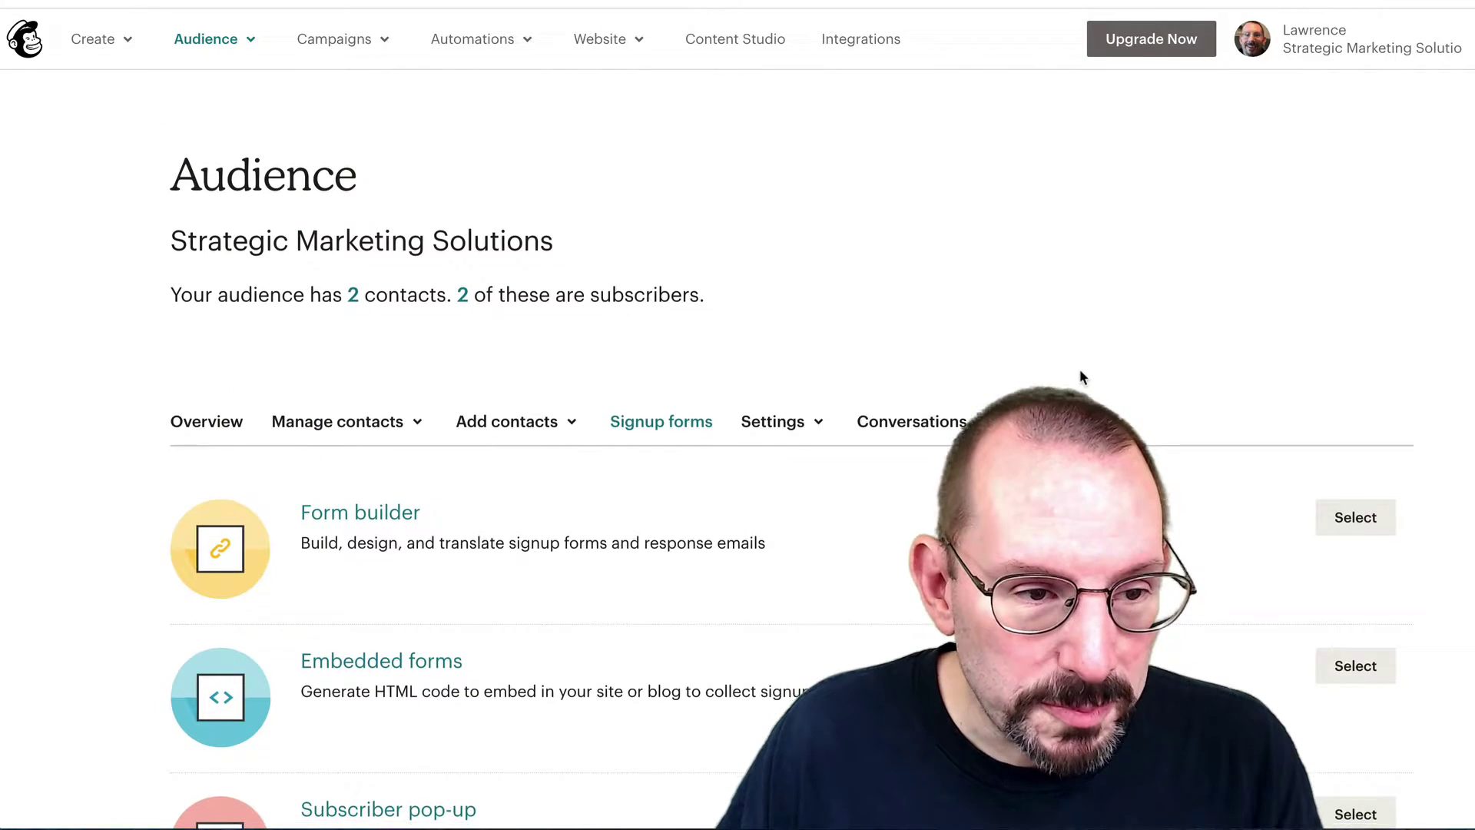
scroll(1080, 377, down, 4)
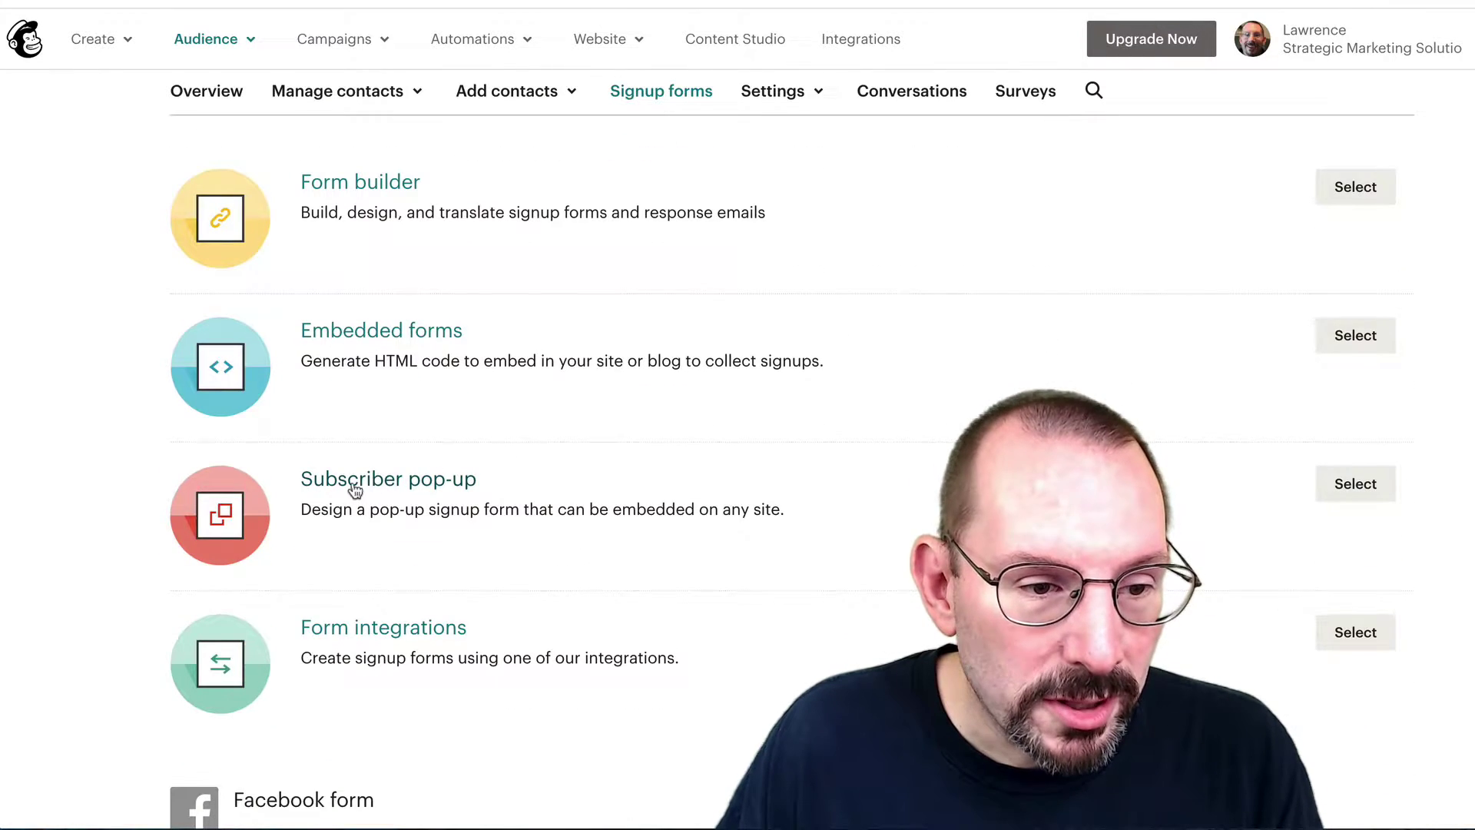
click(1355, 484)
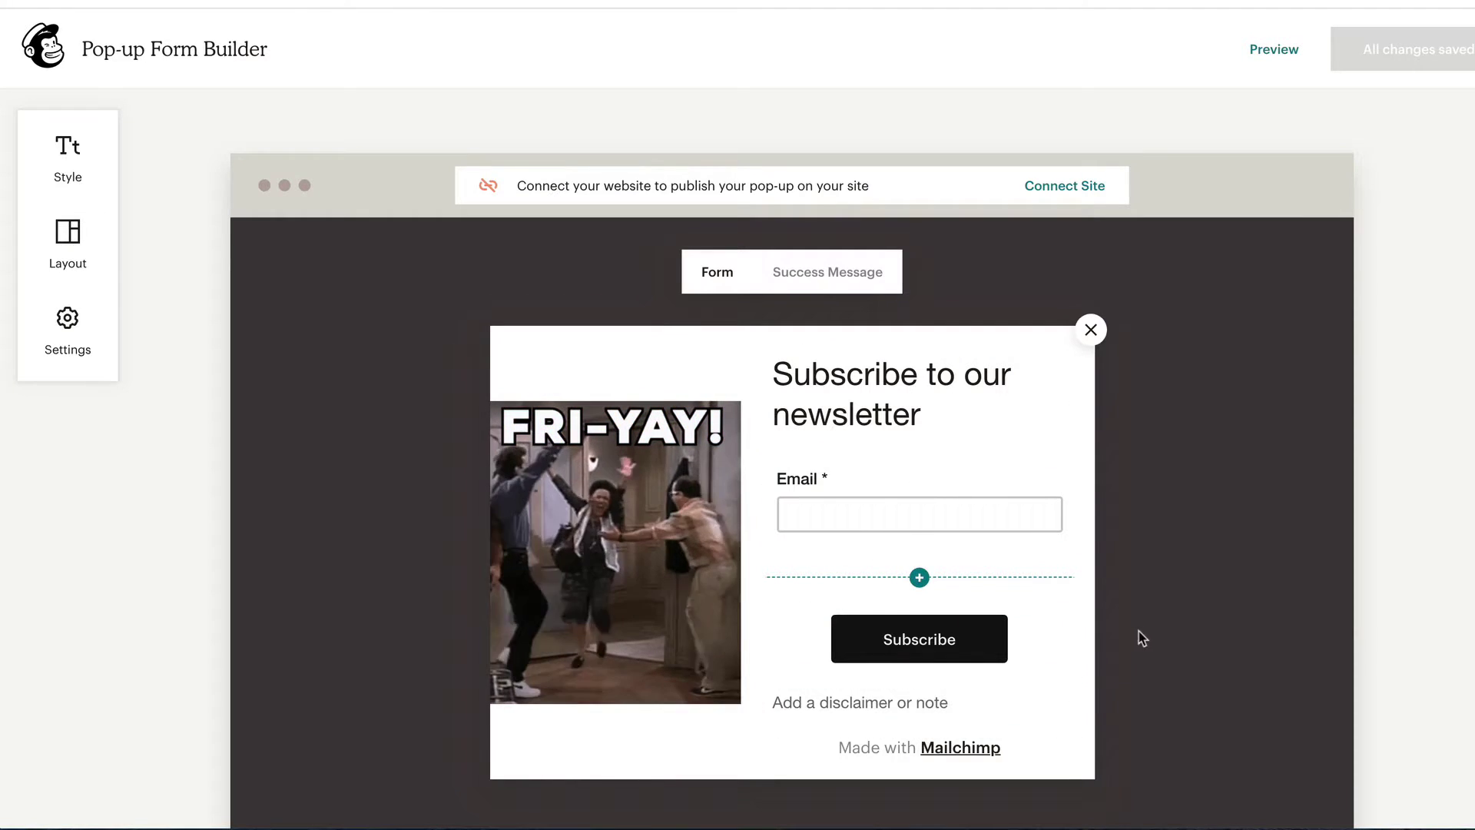
mouse_move(633, 590)
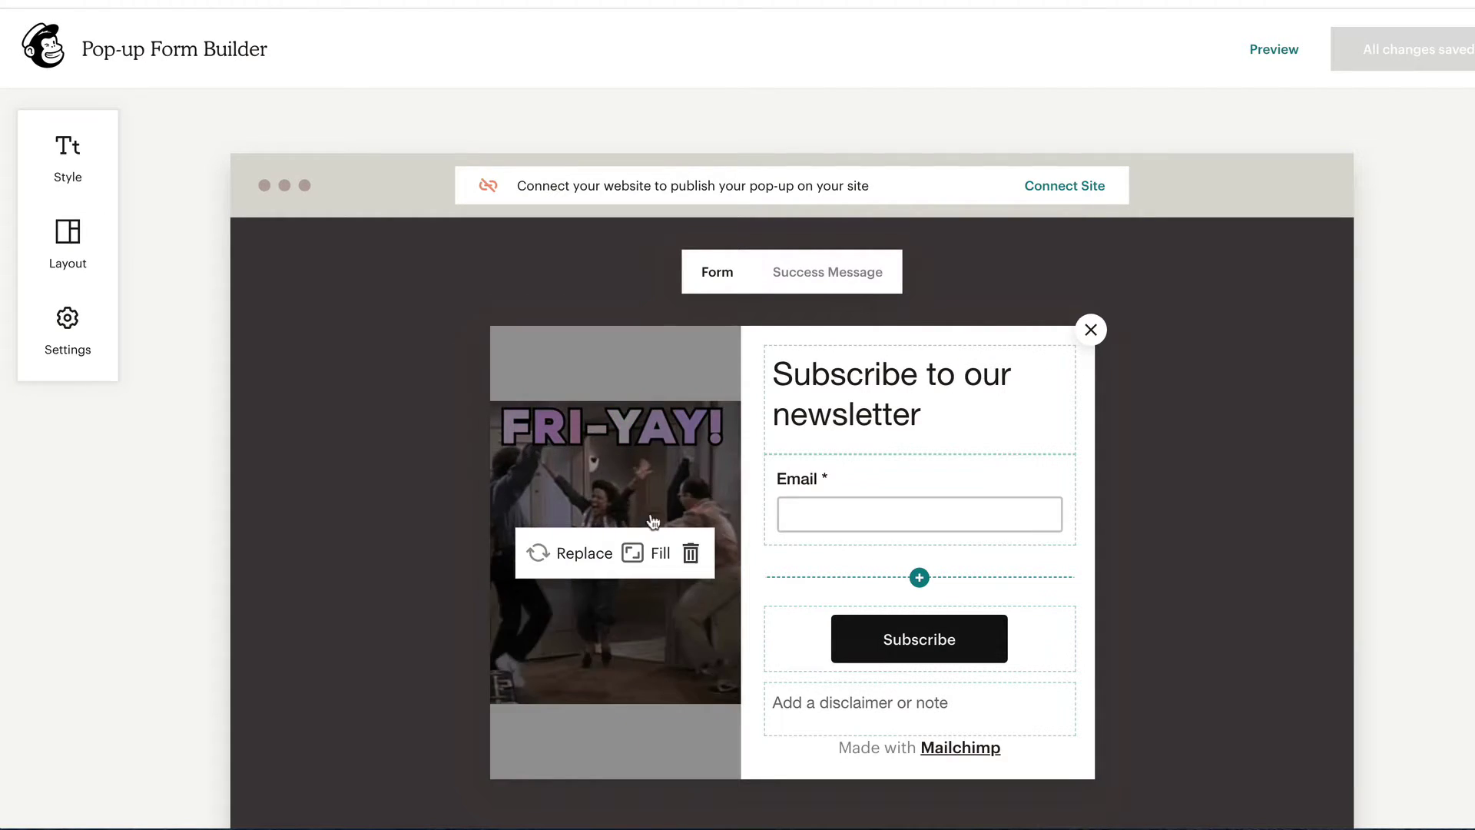
scroll(896, 489, down, 2)
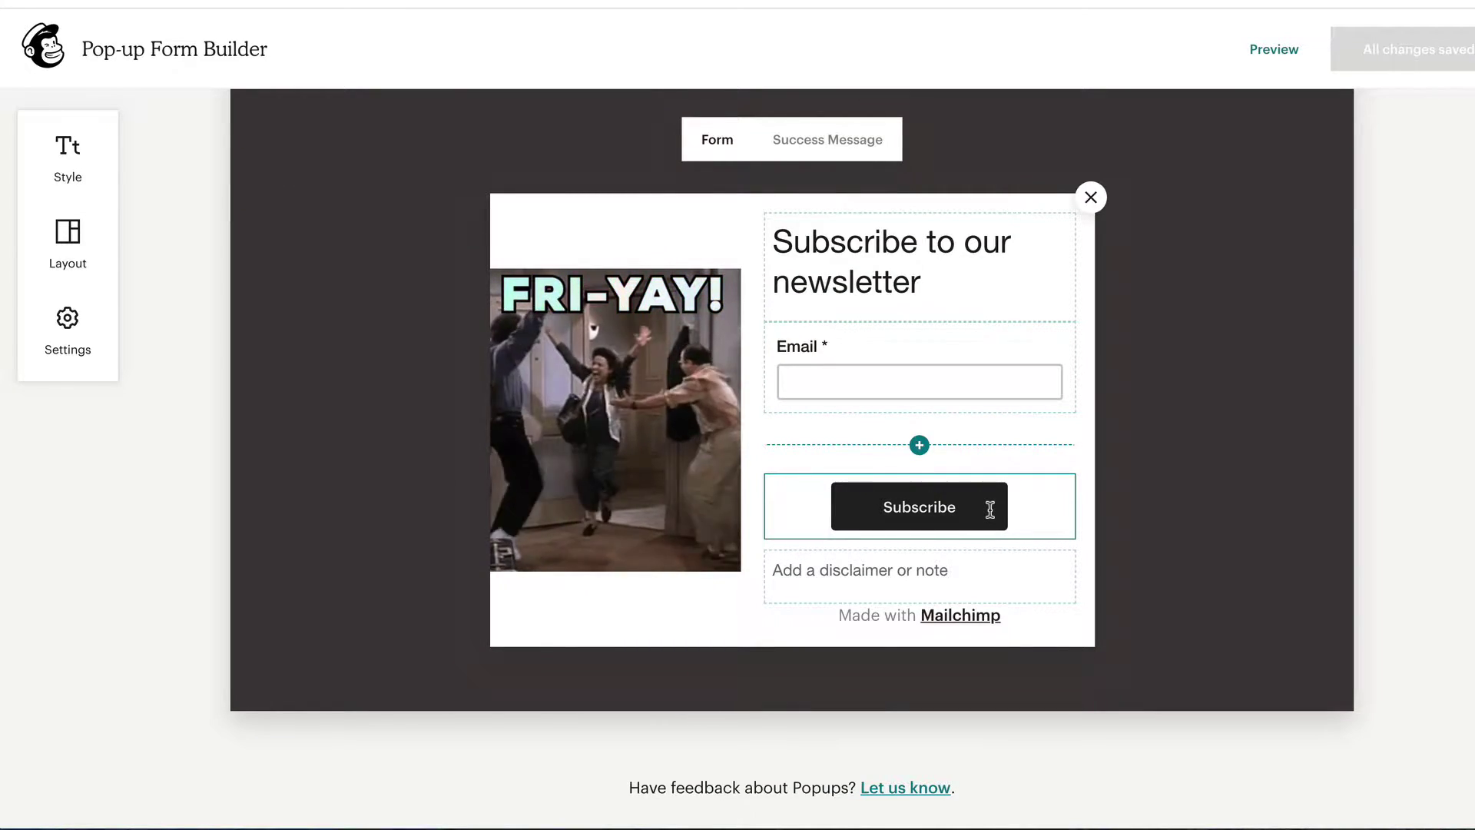
click(84, 237)
scroll(244, 374, down, 2)
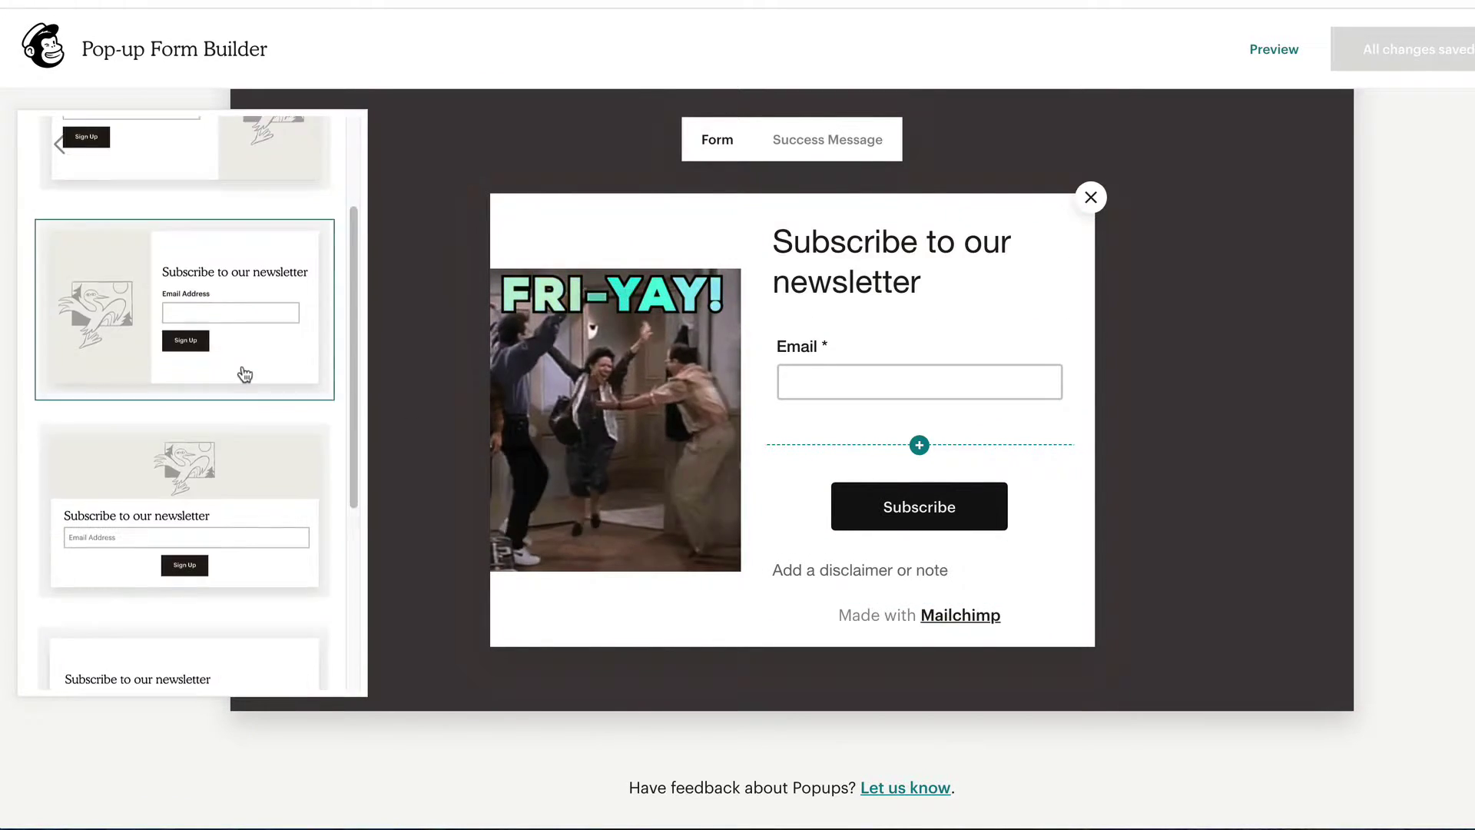
scroll(244, 374, down, 3)
scroll(241, 369, up, 6)
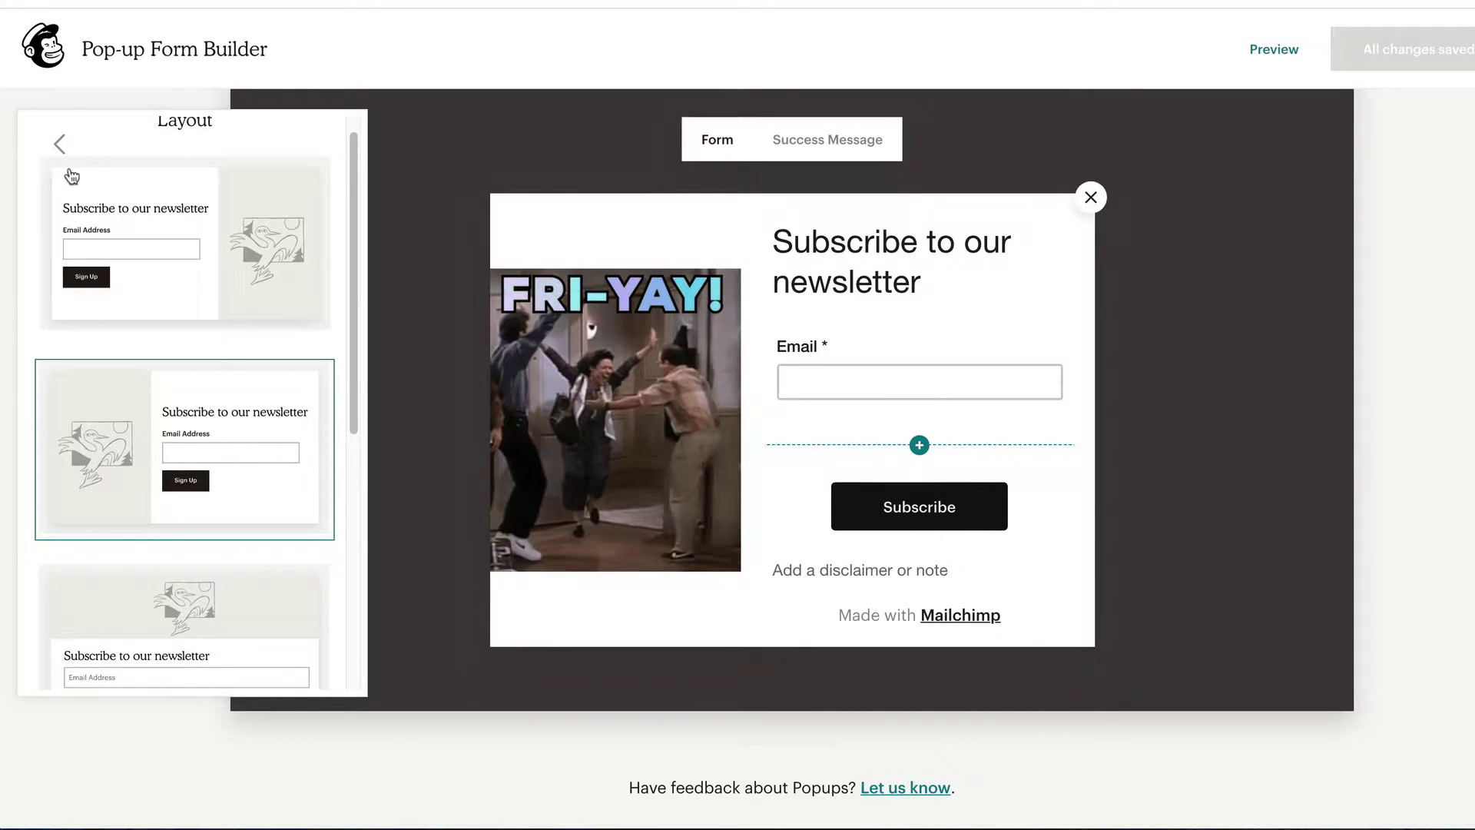
click(60, 143)
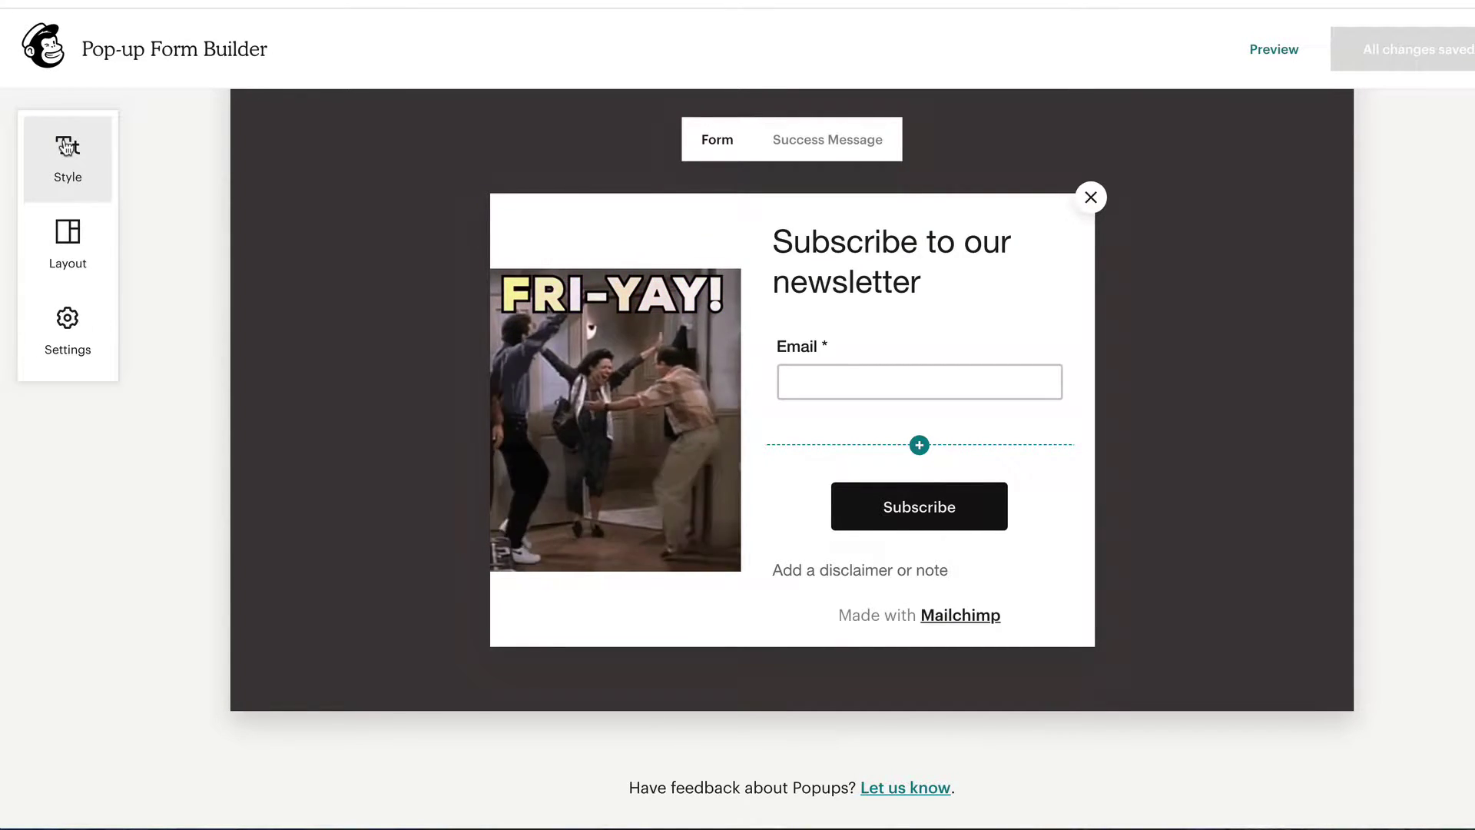
click(66, 146)
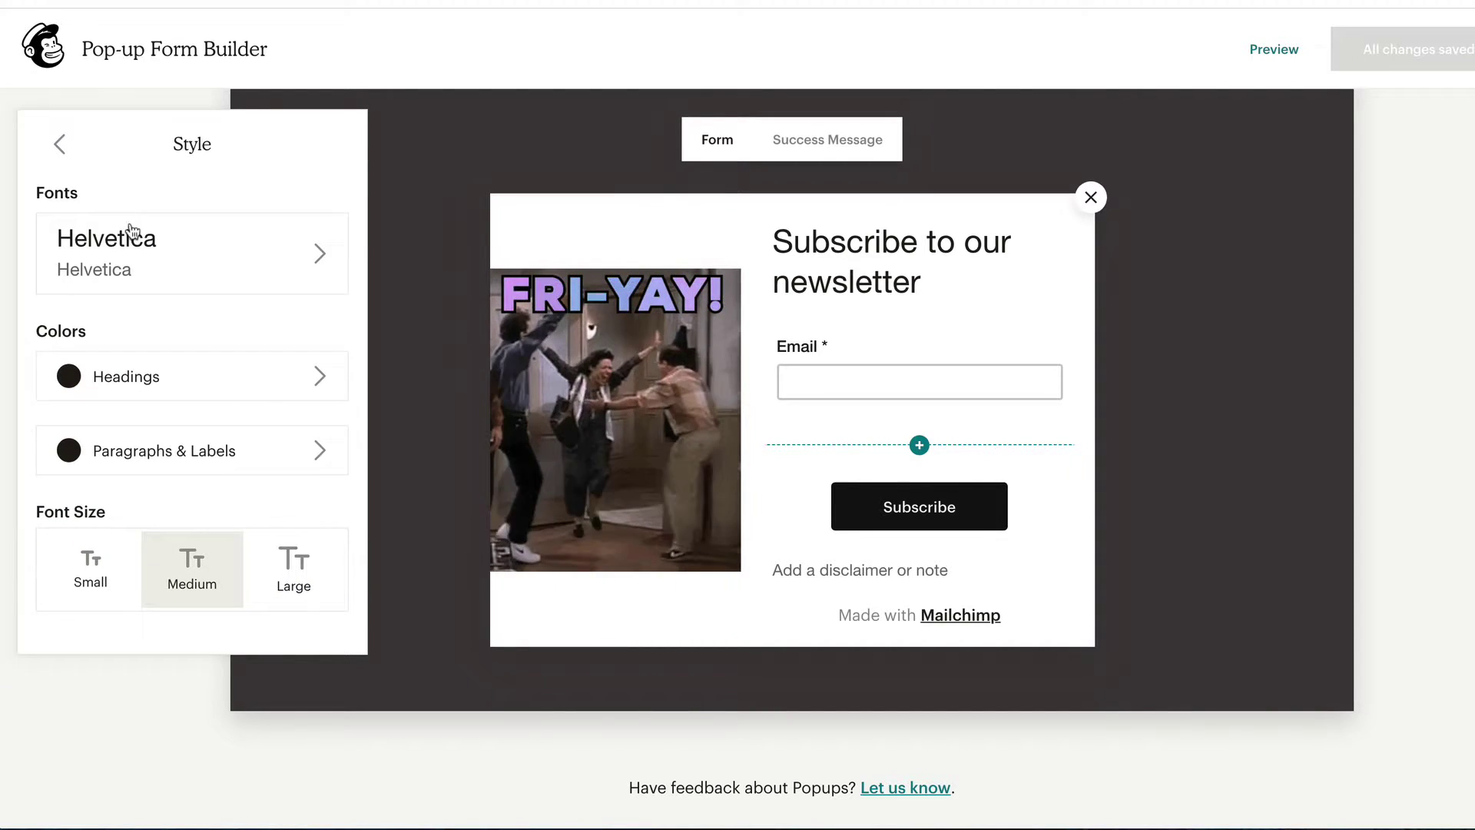
click(59, 143)
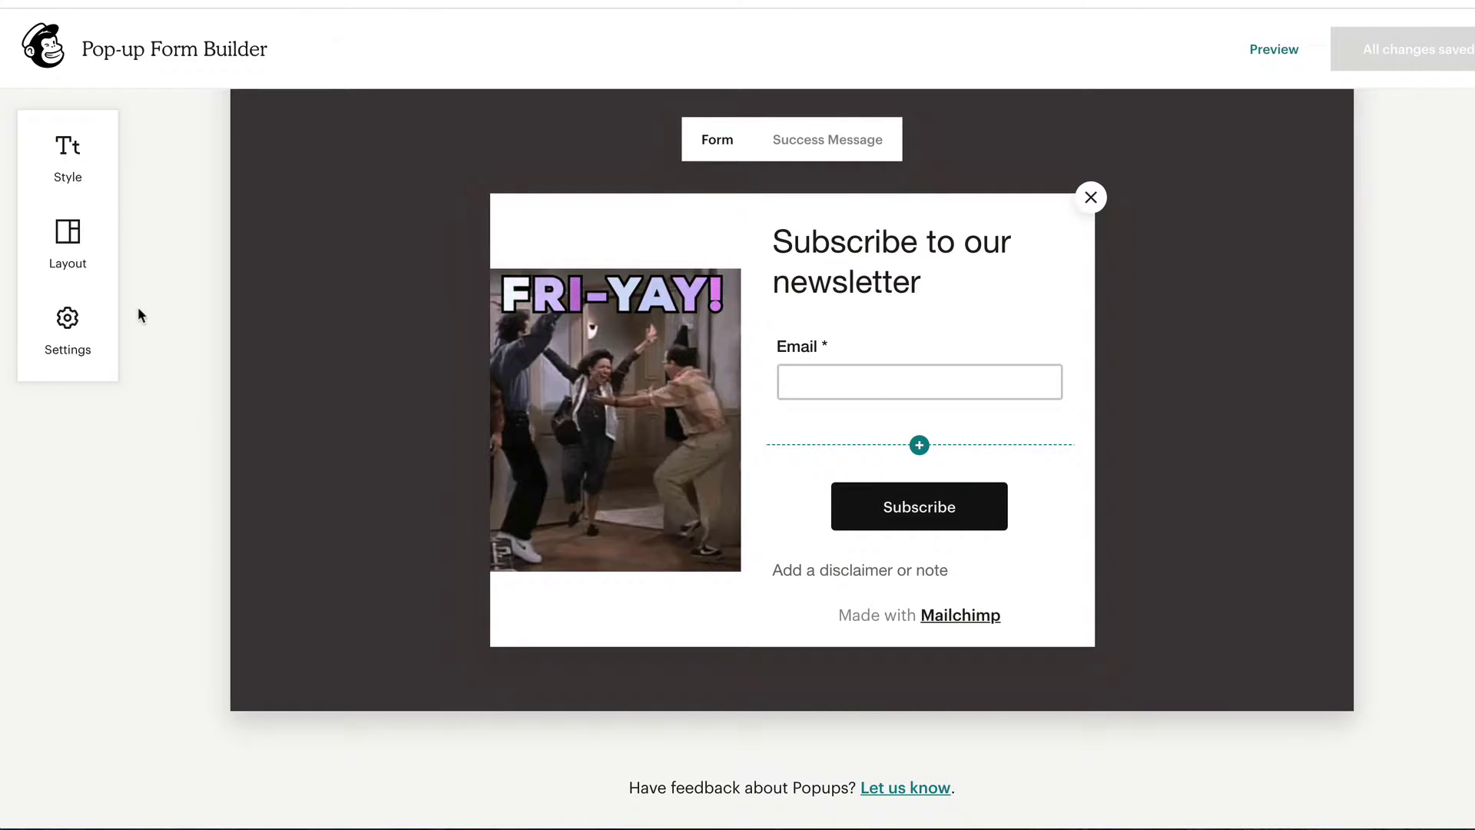
Raise the overlay opacity to medium-high and keep the pop-up a centred modal shown after 20 seconds.
click(69, 326)
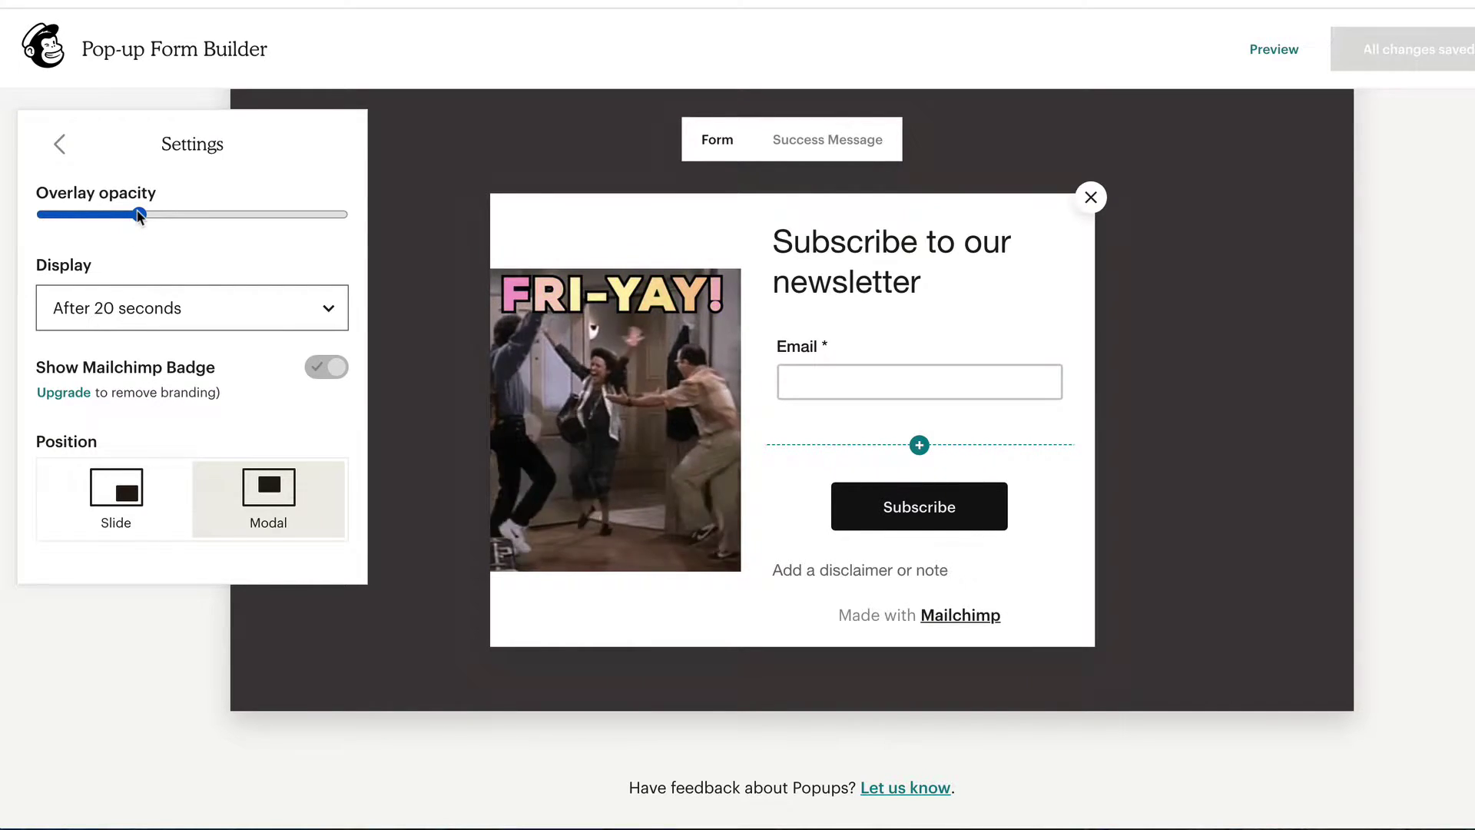
drag(139, 216, 221, 215)
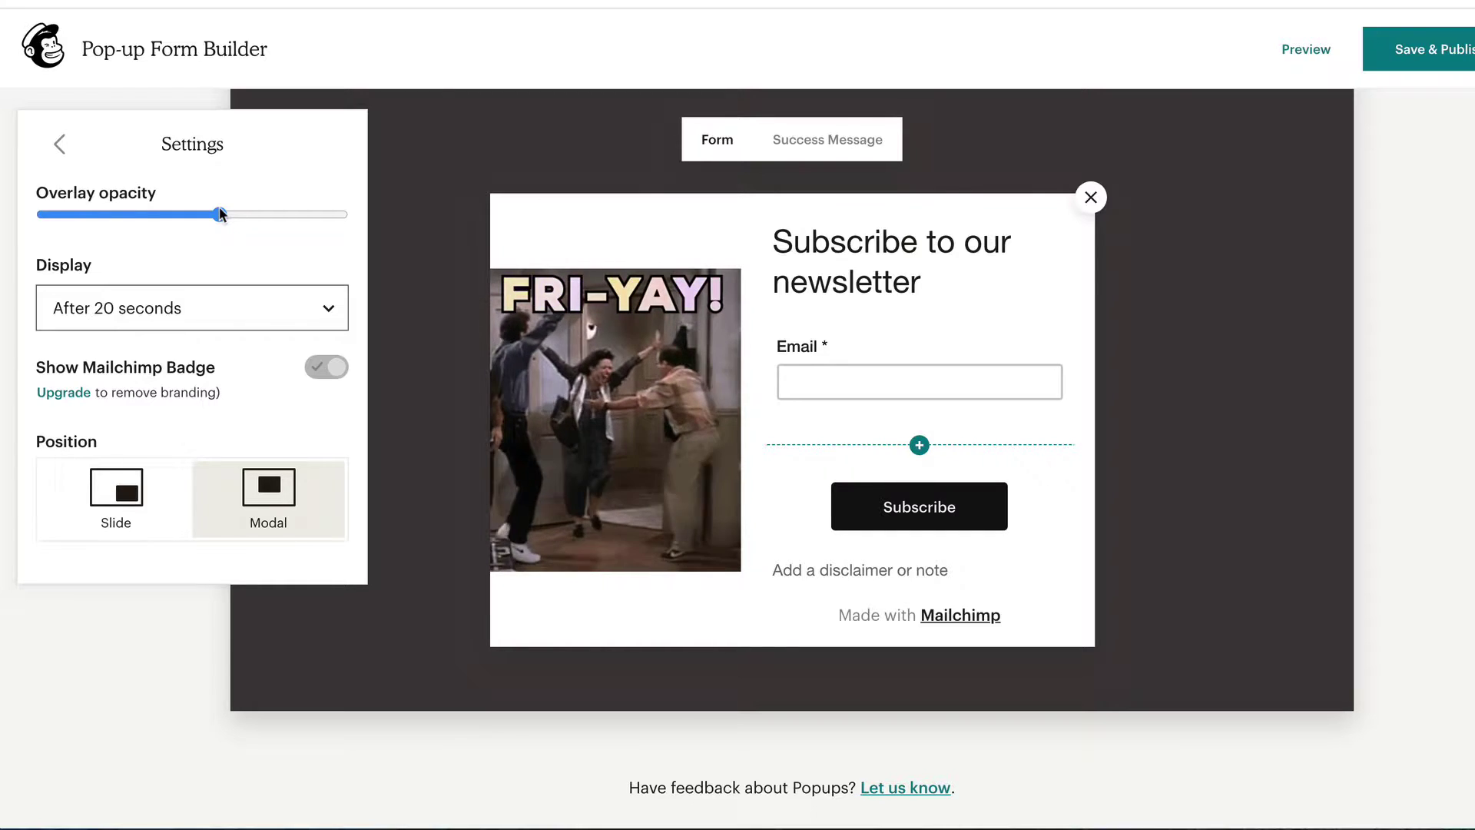
drag(221, 215, 106, 216)
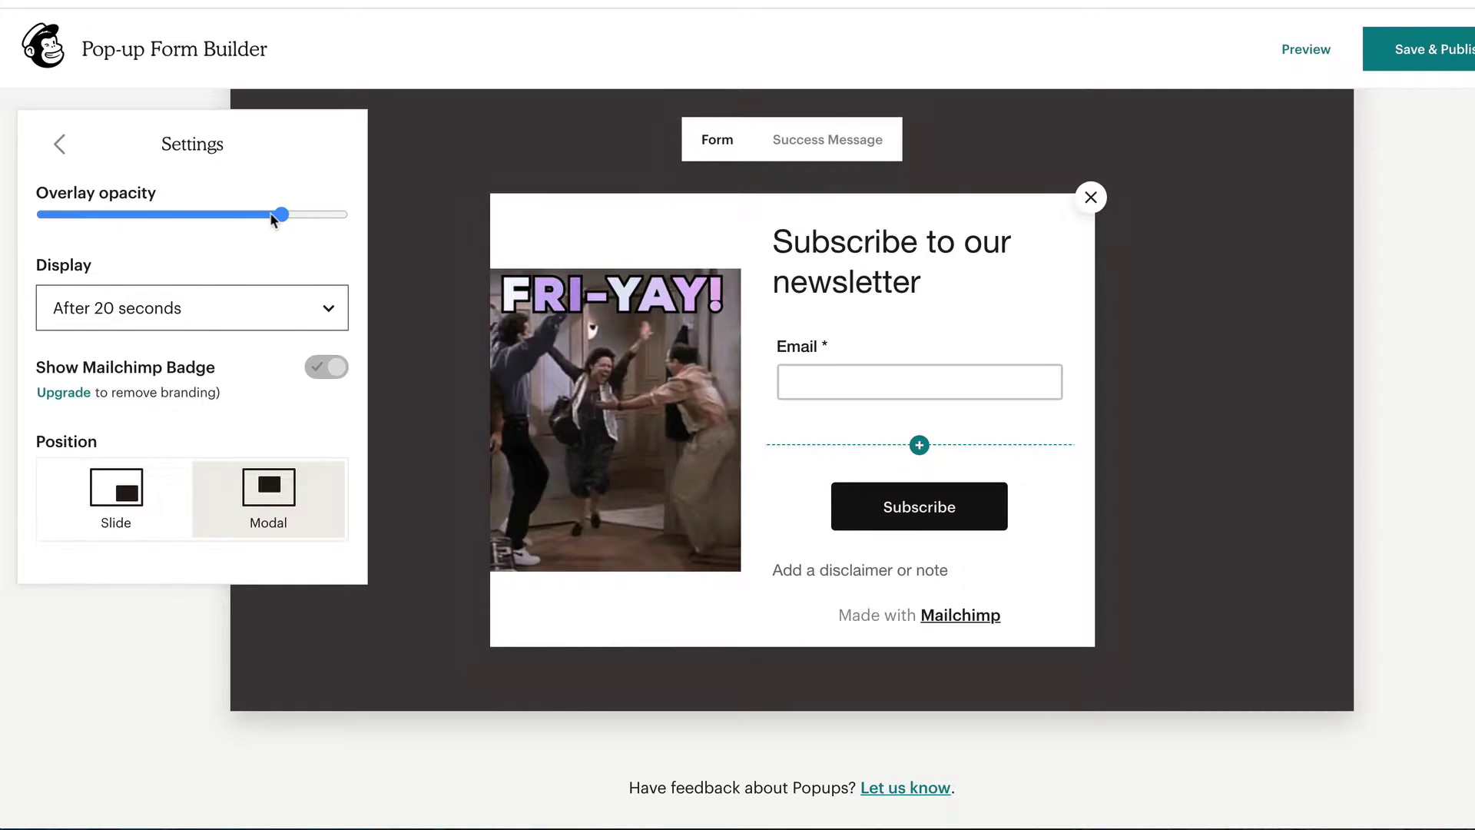
drag(250, 219, 329, 238)
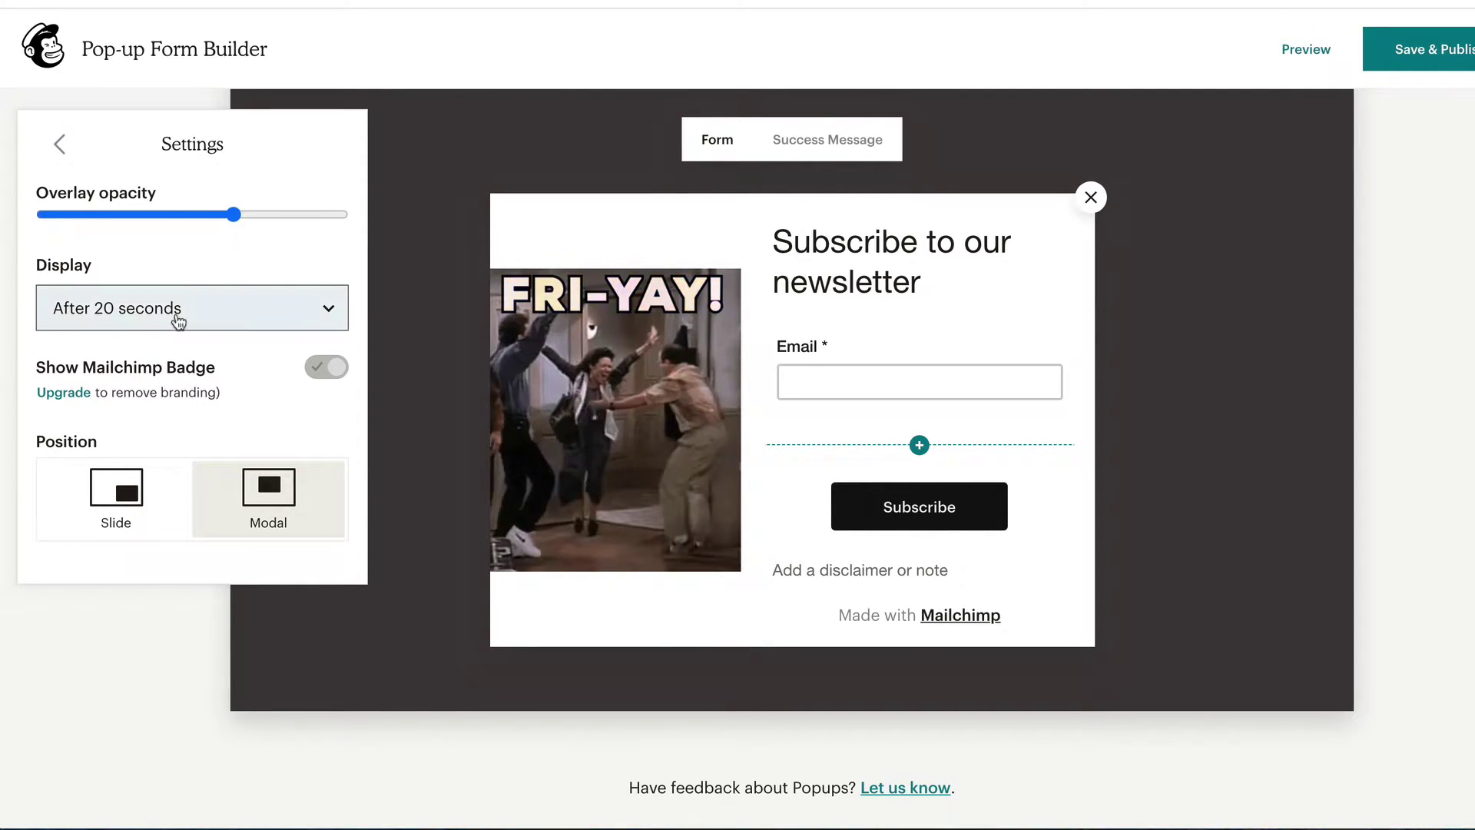
click(332, 313)
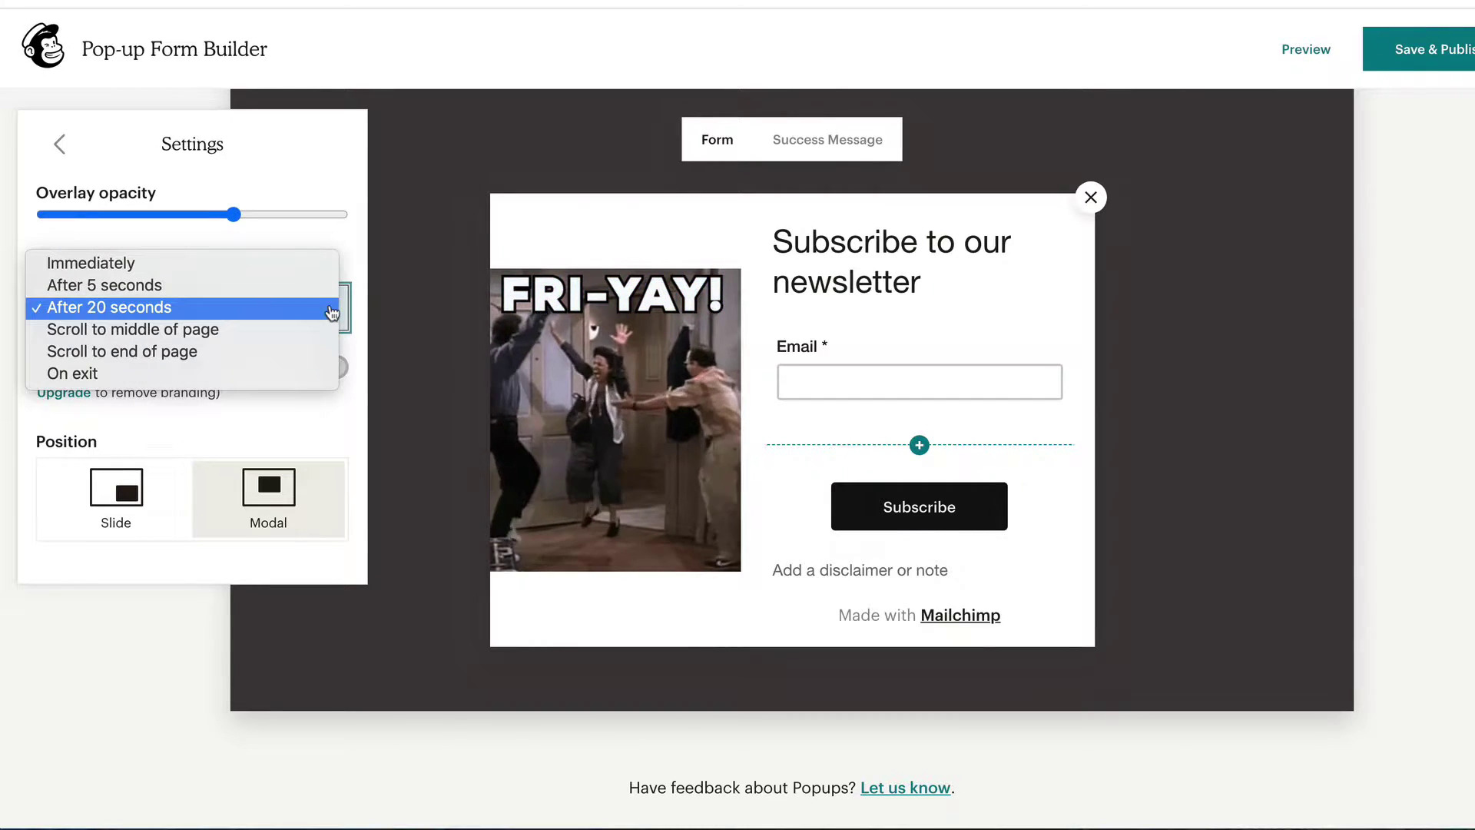
click(200, 307)
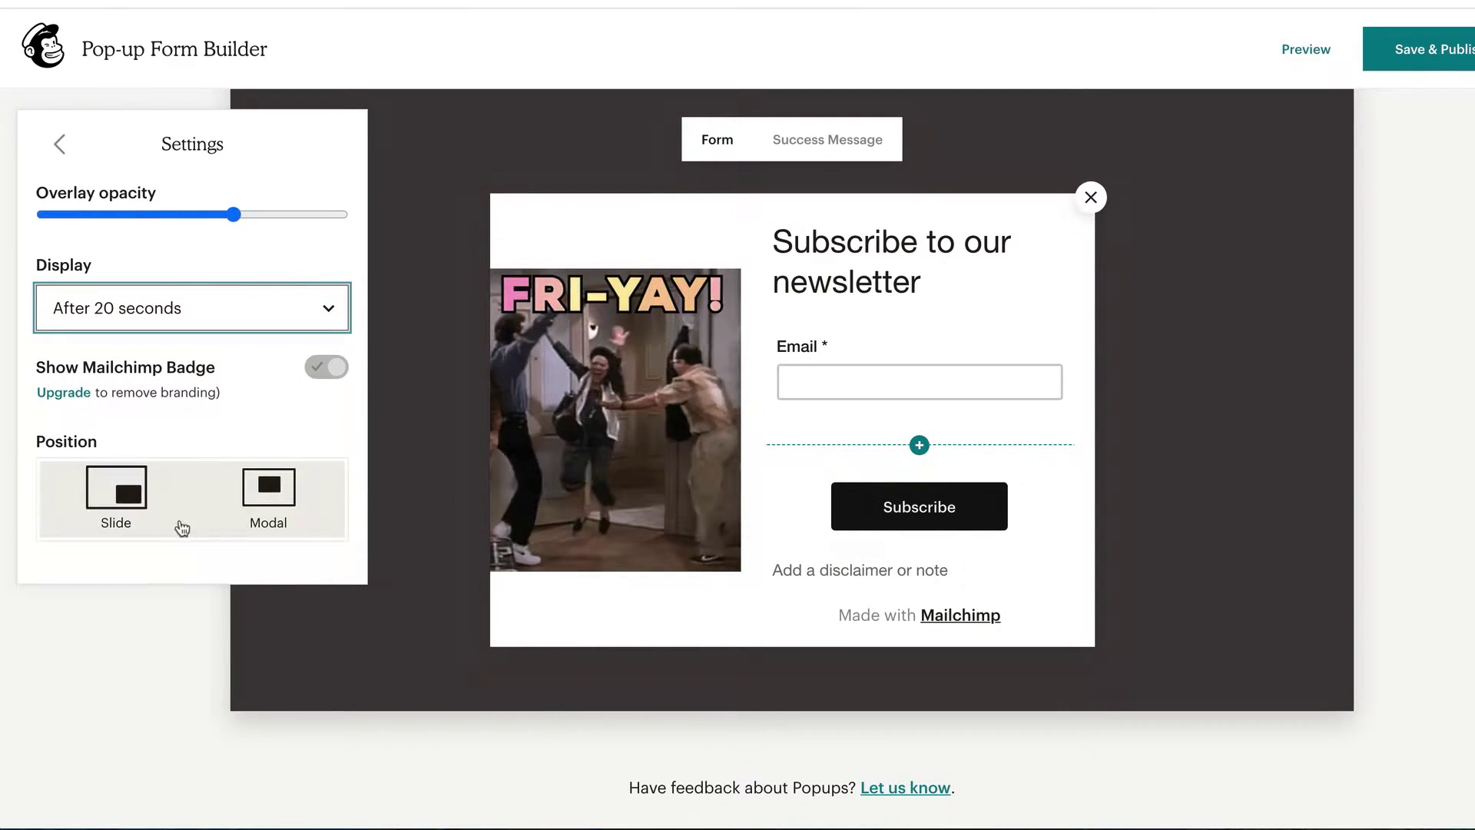
click(126, 536)
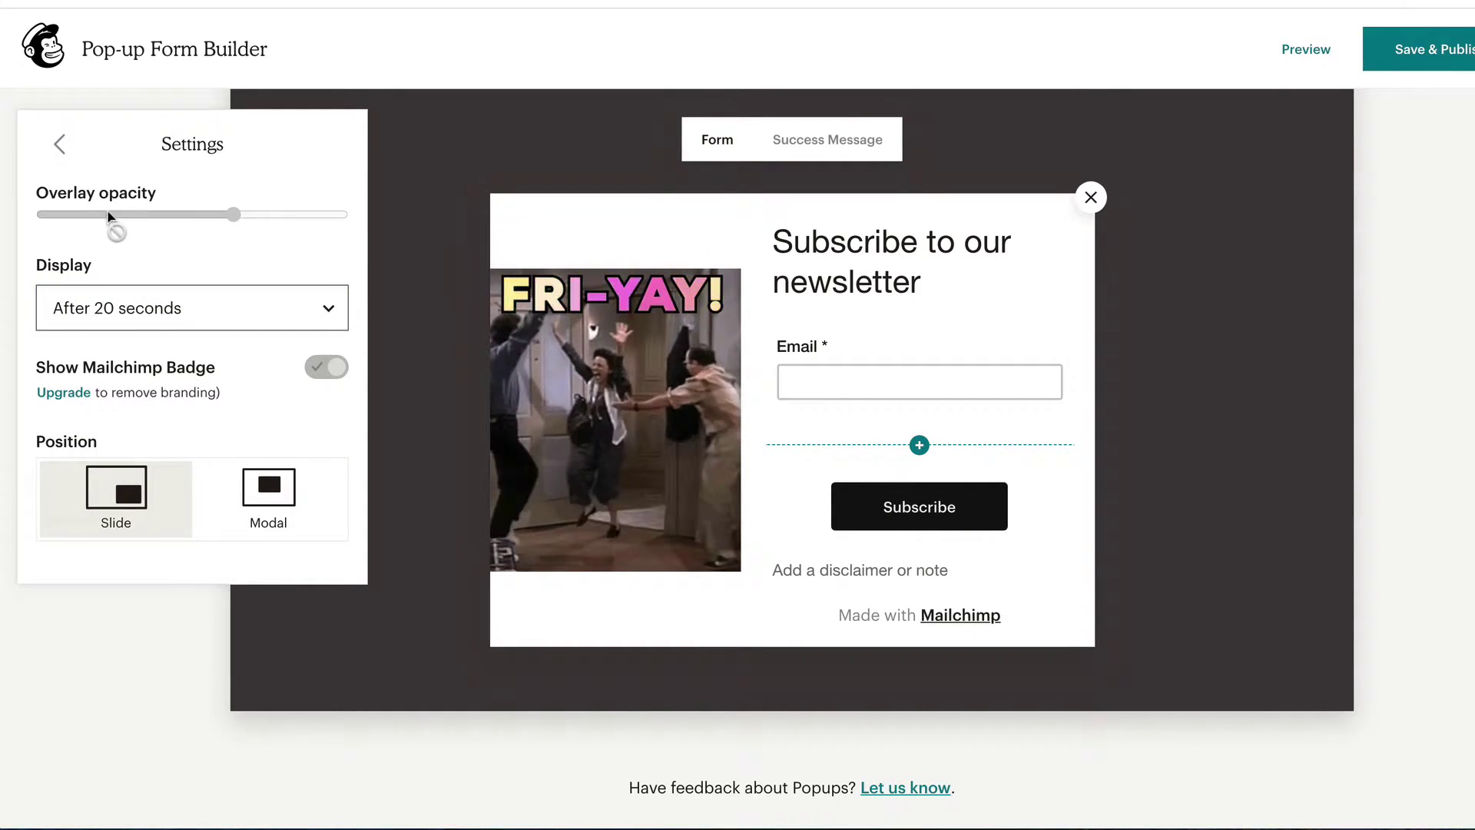
click(268, 496)
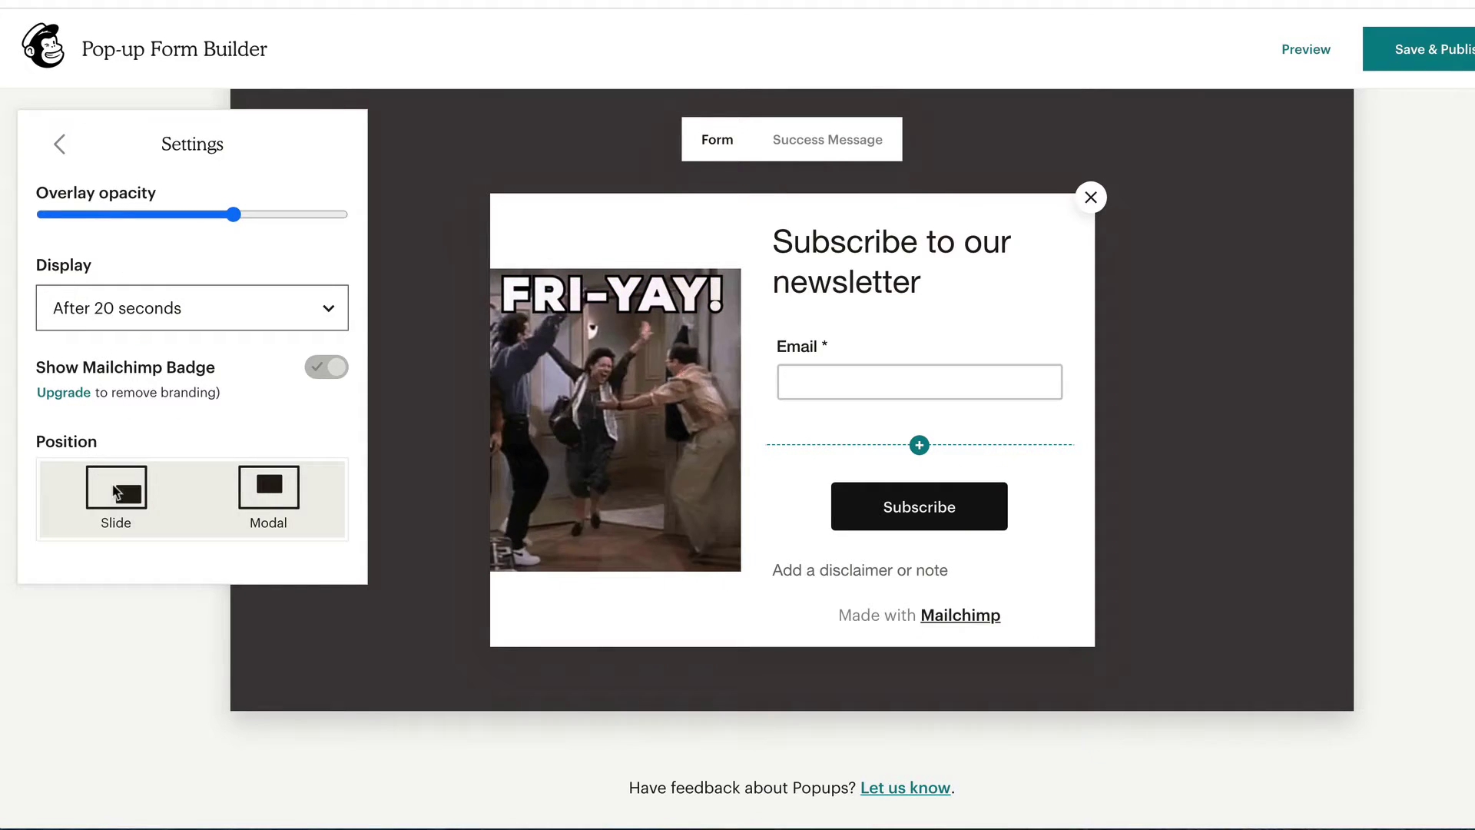
click(404, 467)
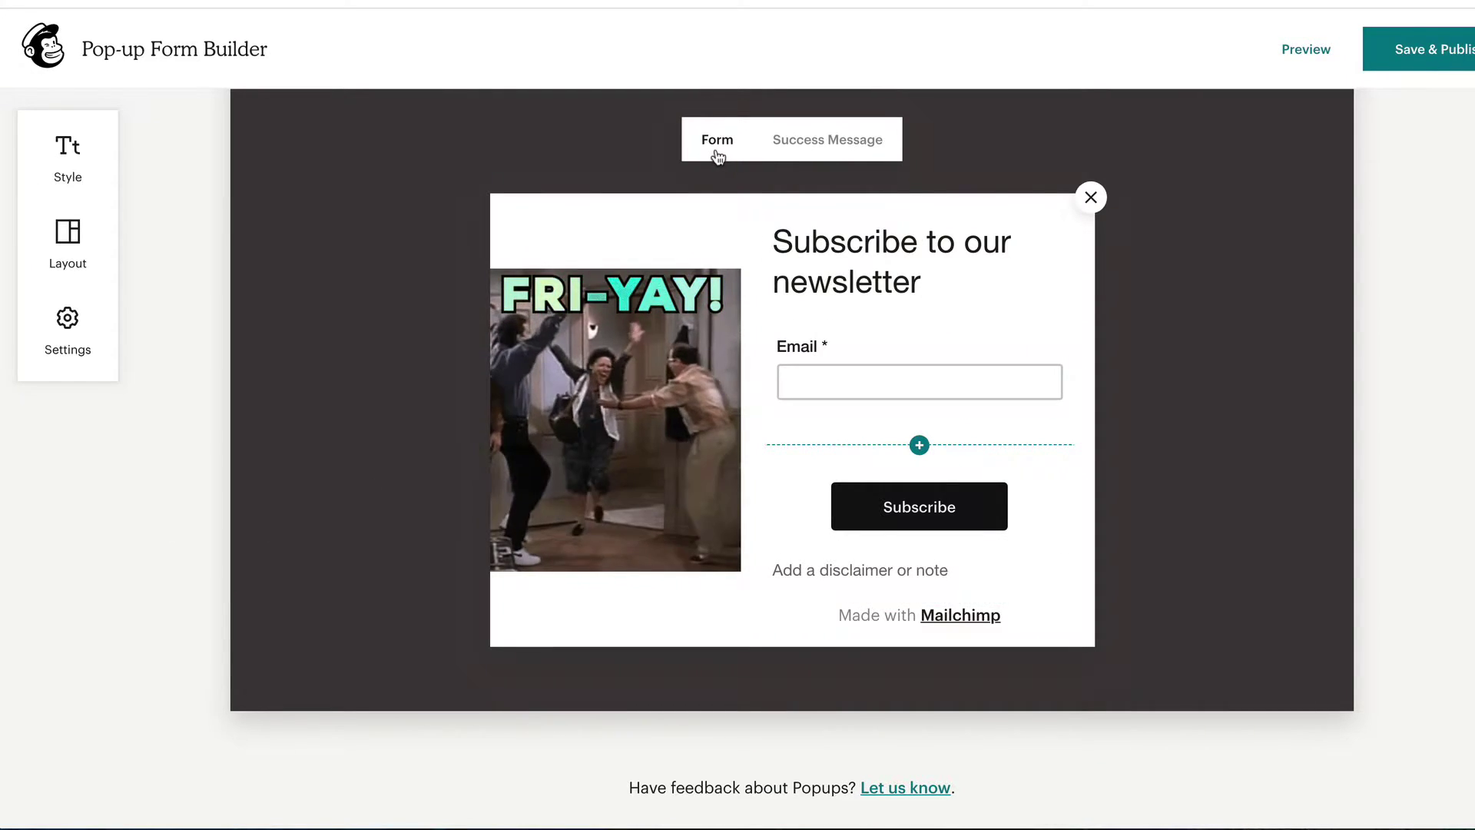
On the success message screen, make the heading text blue.
click(866, 147)
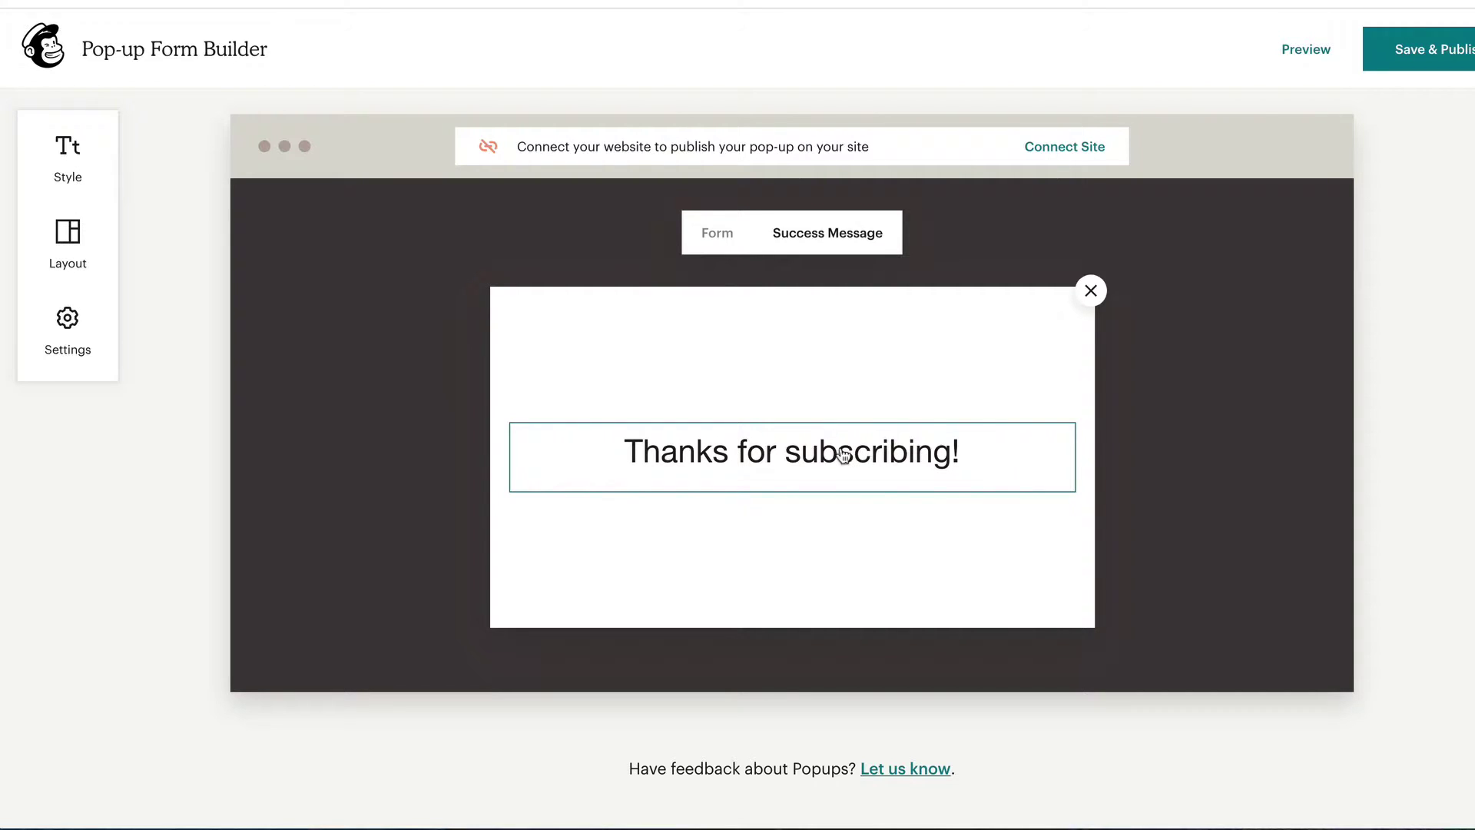
click(778, 451)
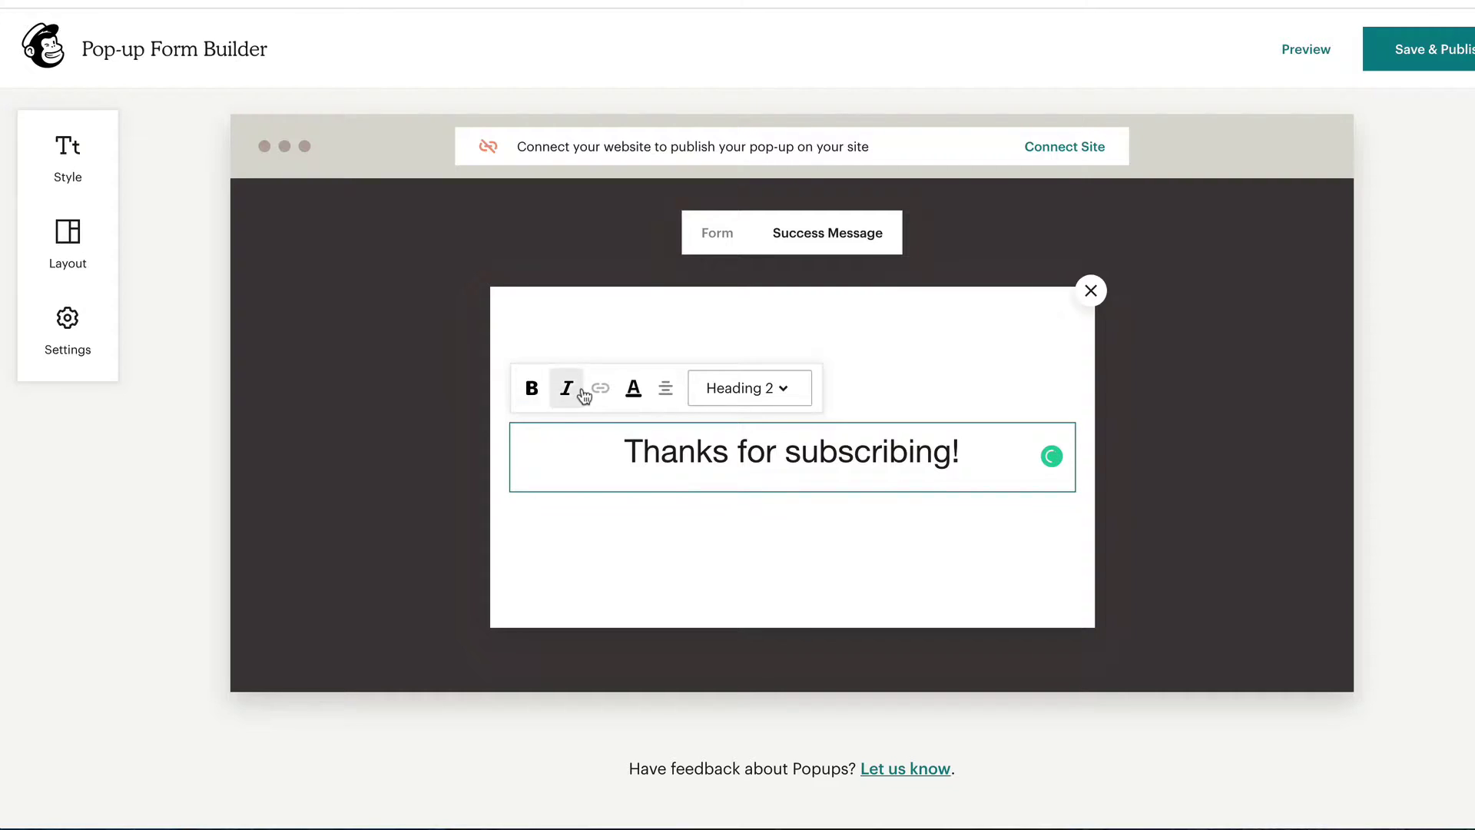
click(634, 391)
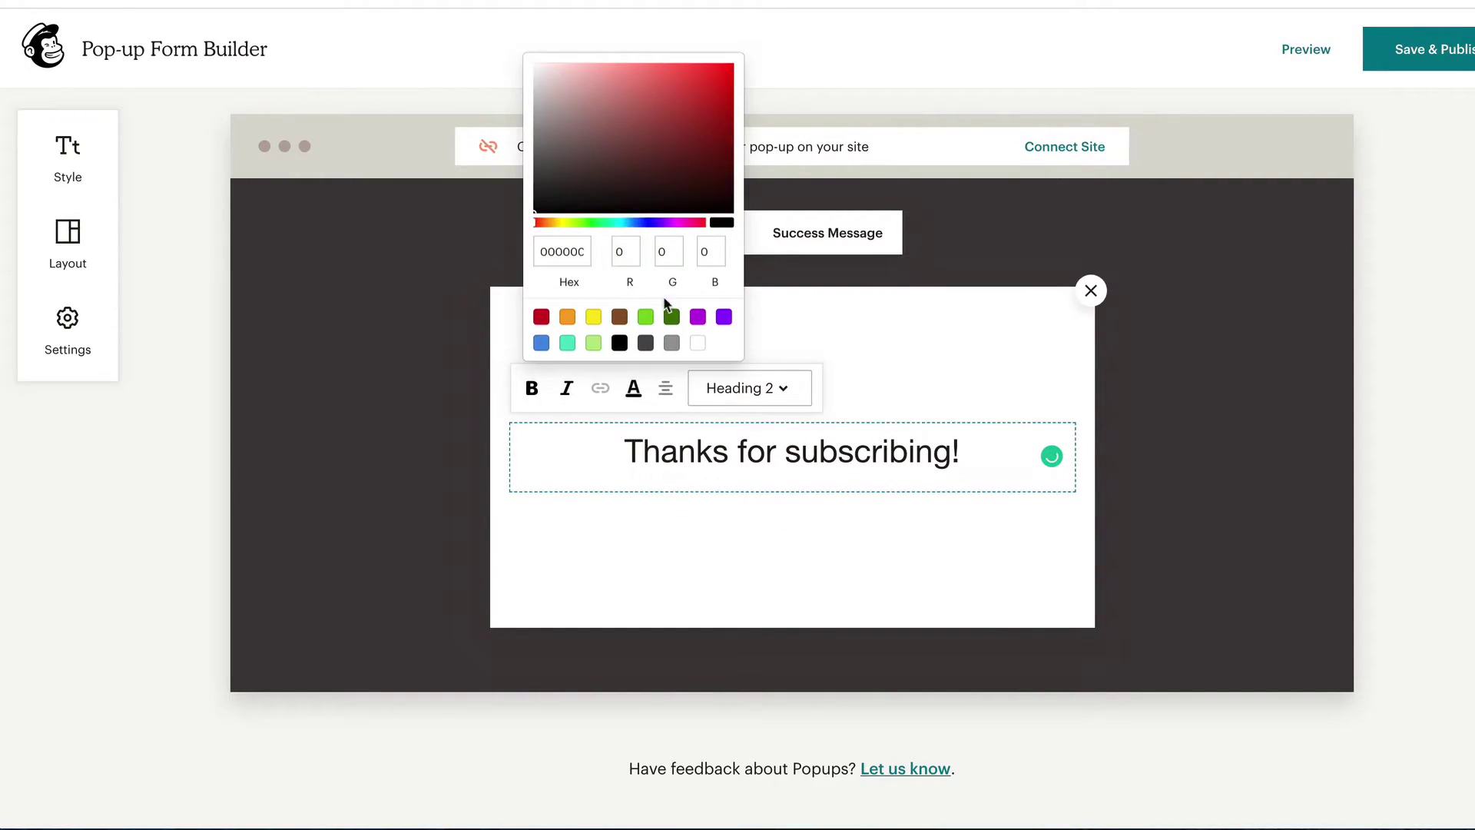
click(542, 344)
click(751, 454)
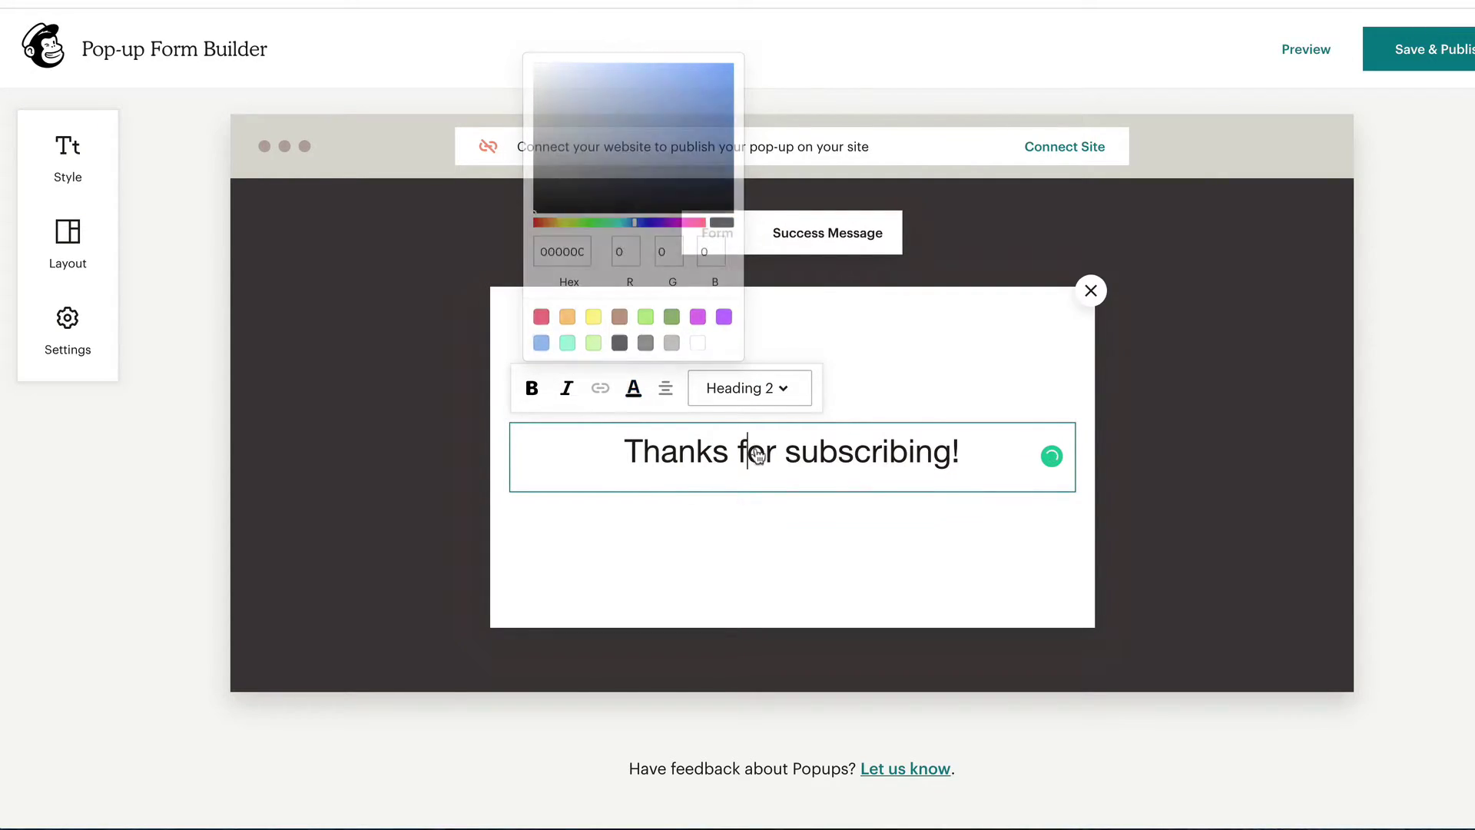
drag(956, 461, 616, 454)
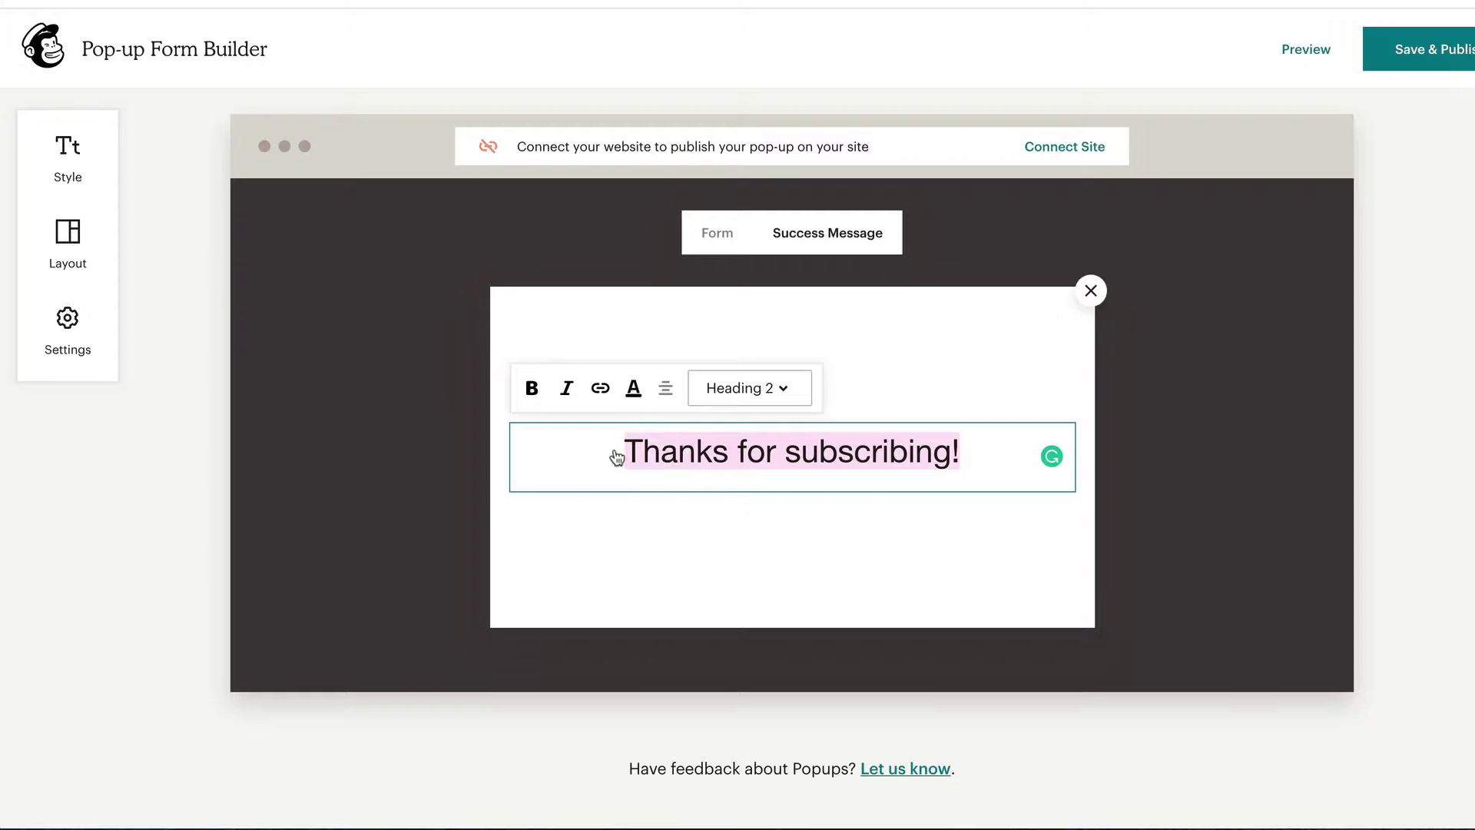
click(635, 384)
click(542, 344)
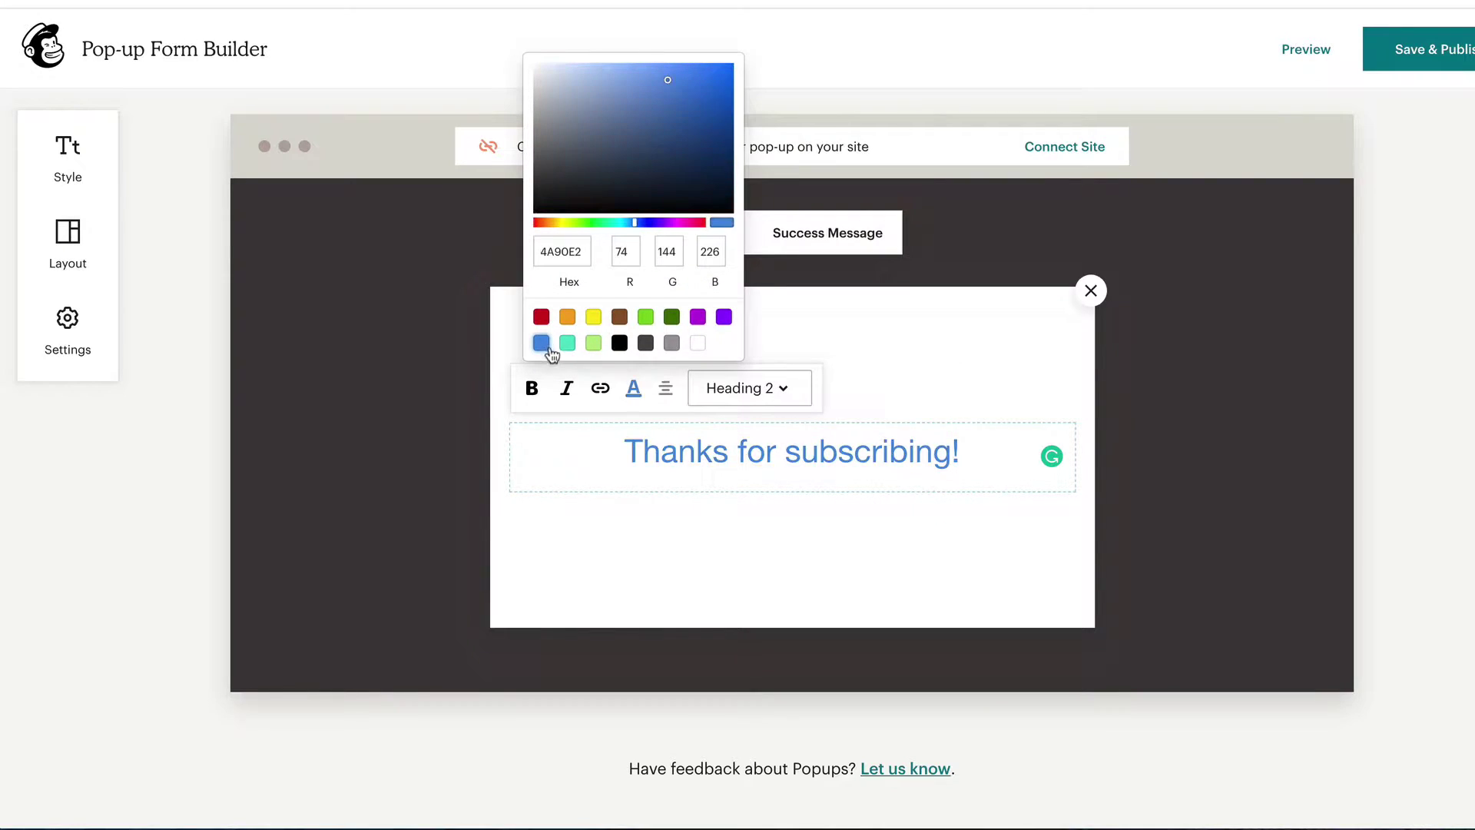
click(889, 377)
Edit the success heading to read 'Thanks for subscribing!'.
click(776, 451)
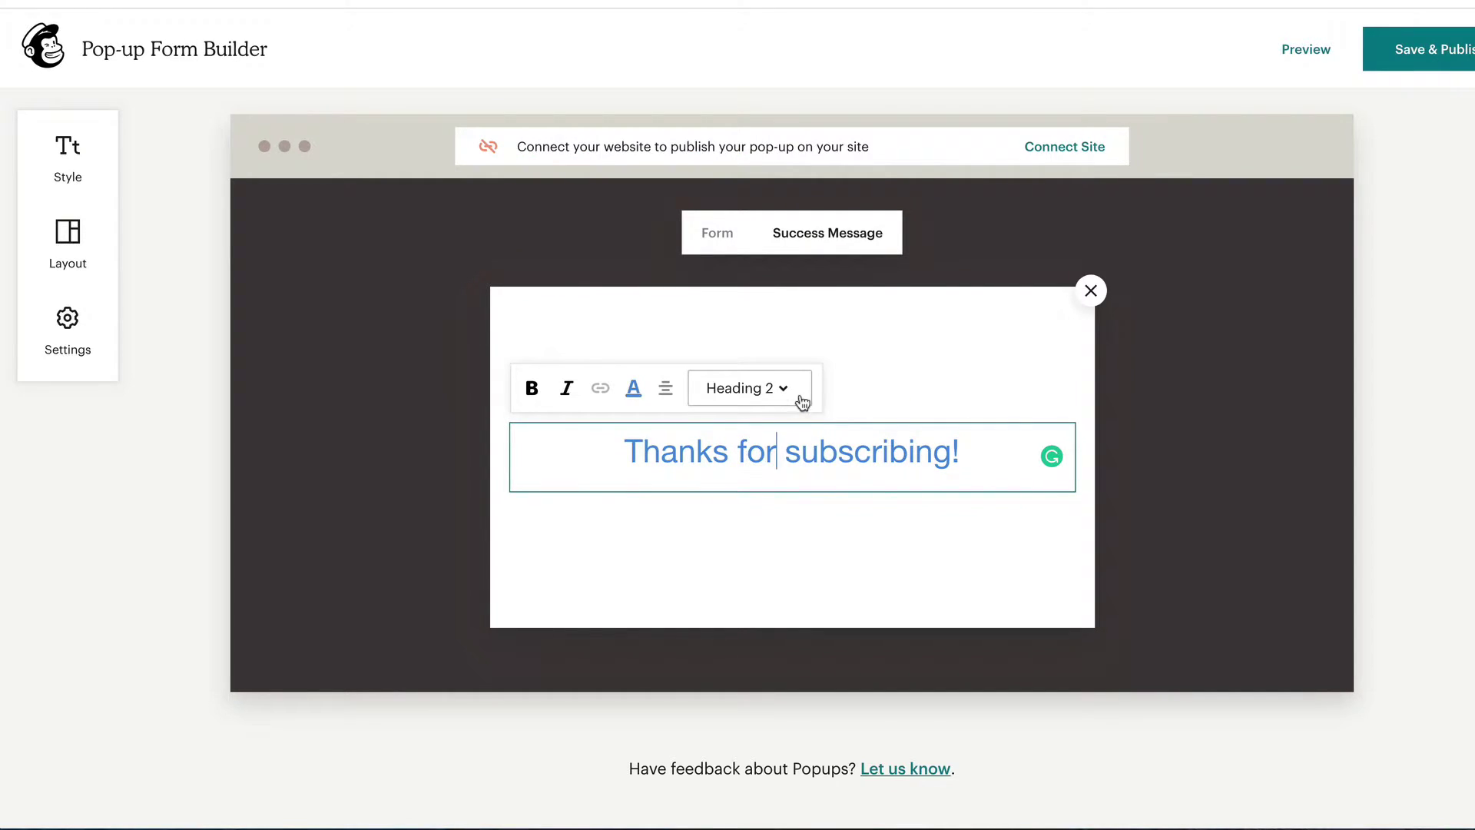
click(819, 507)
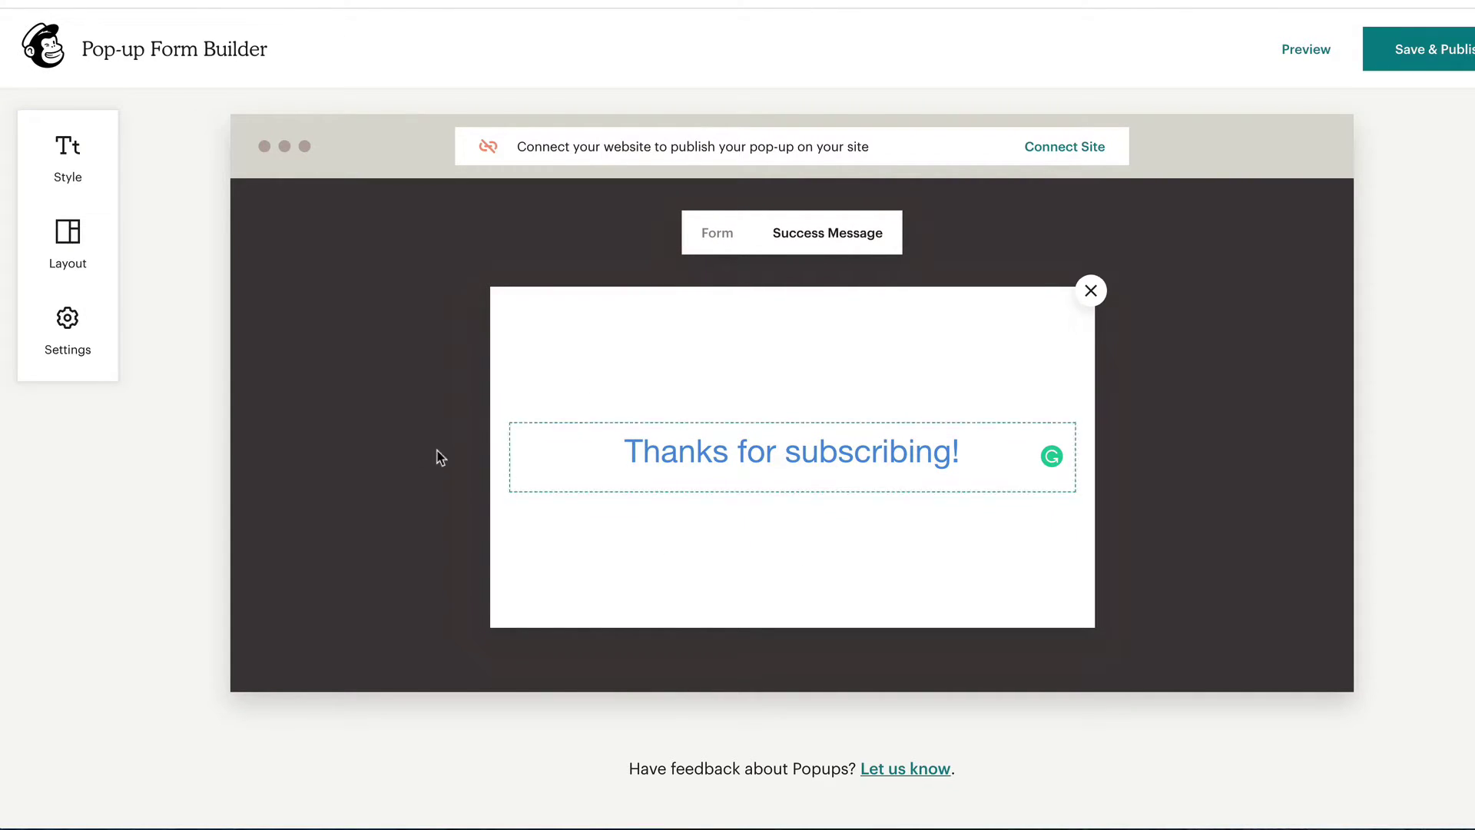
click(883, 455)
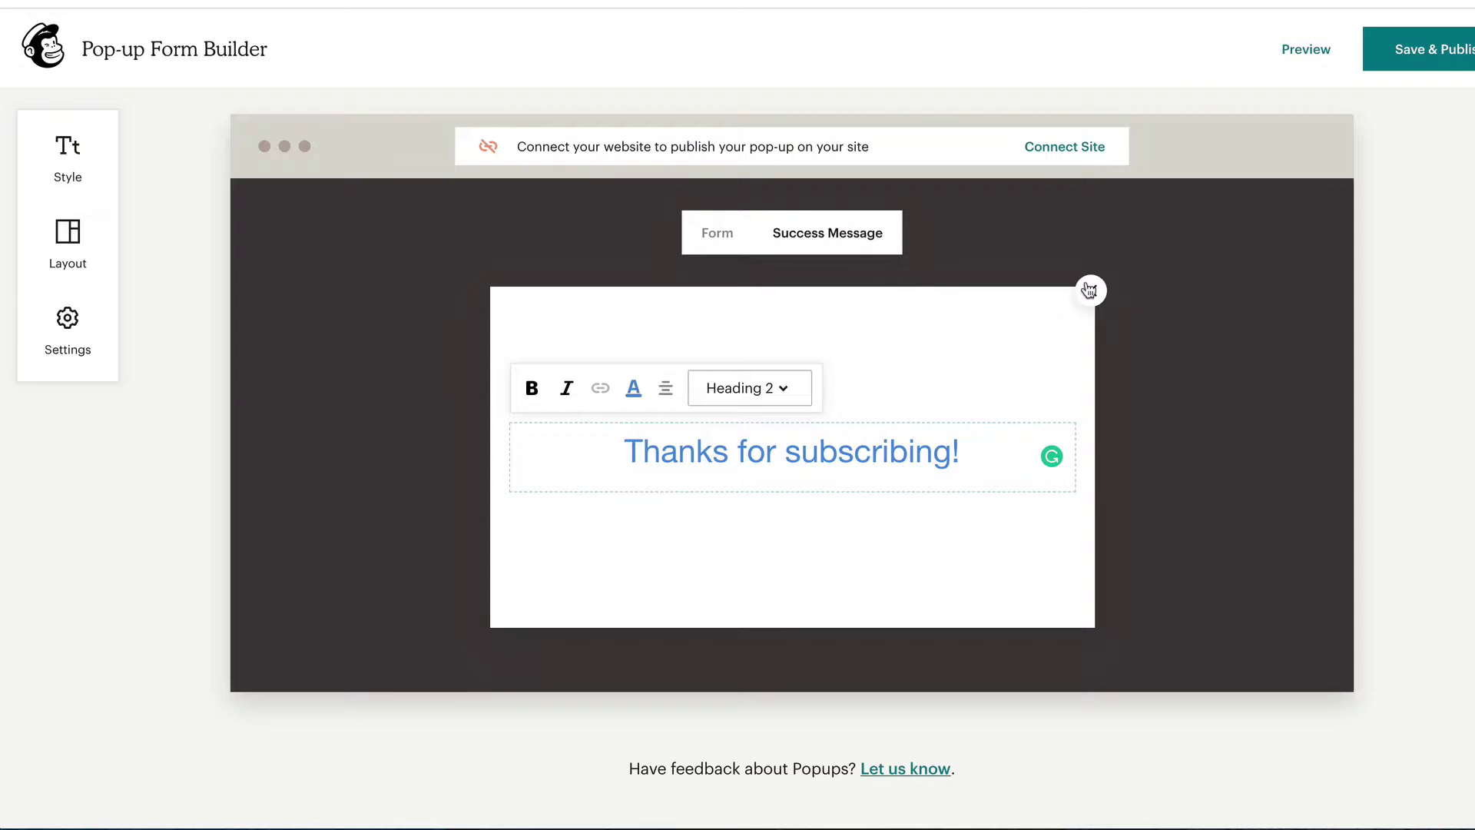
click(1120, 73)
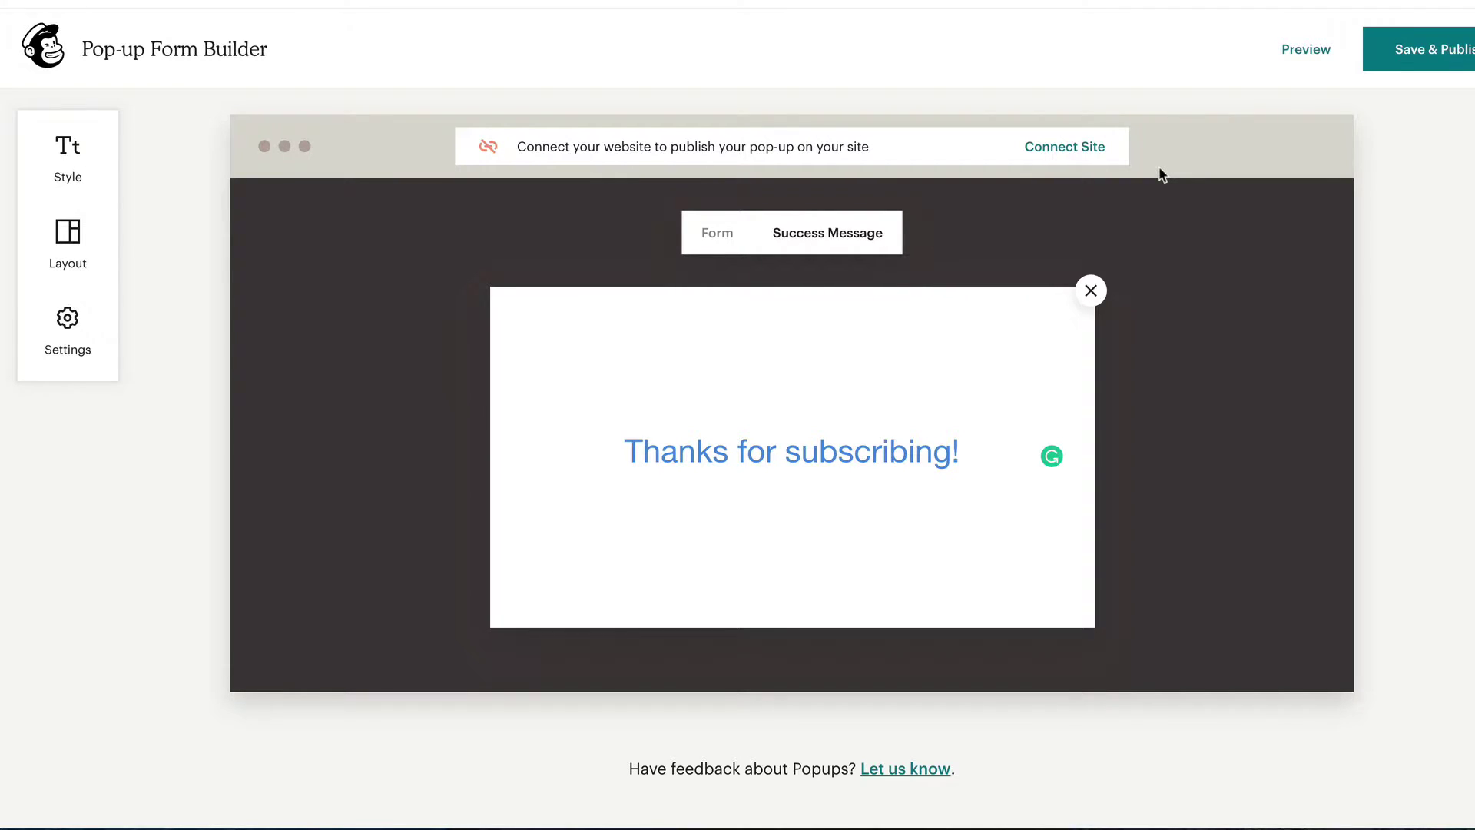
Begin connecting the WordPress site, filling its website URL from autofill.
click(1087, 152)
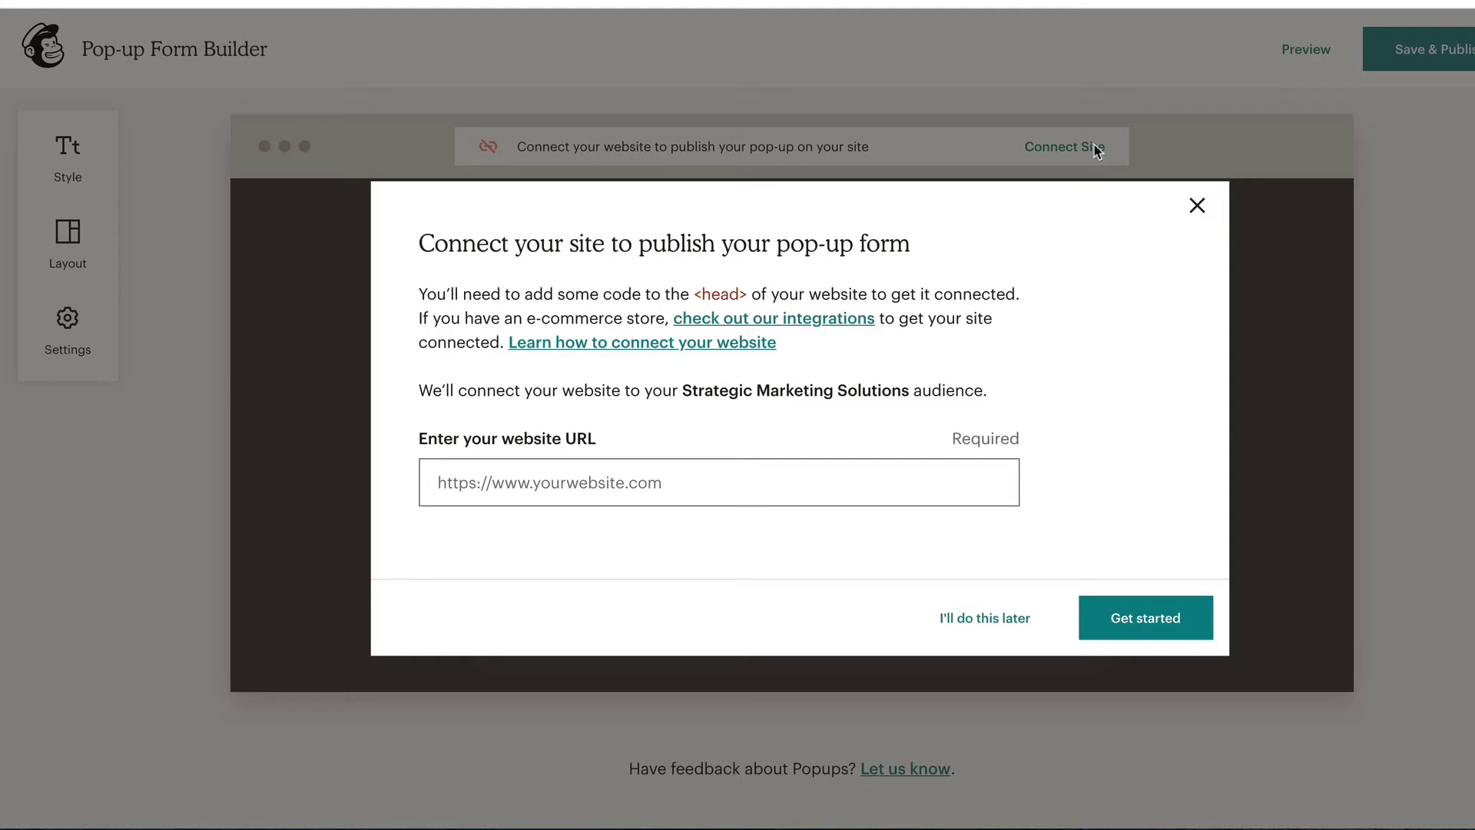
click(519, 476)
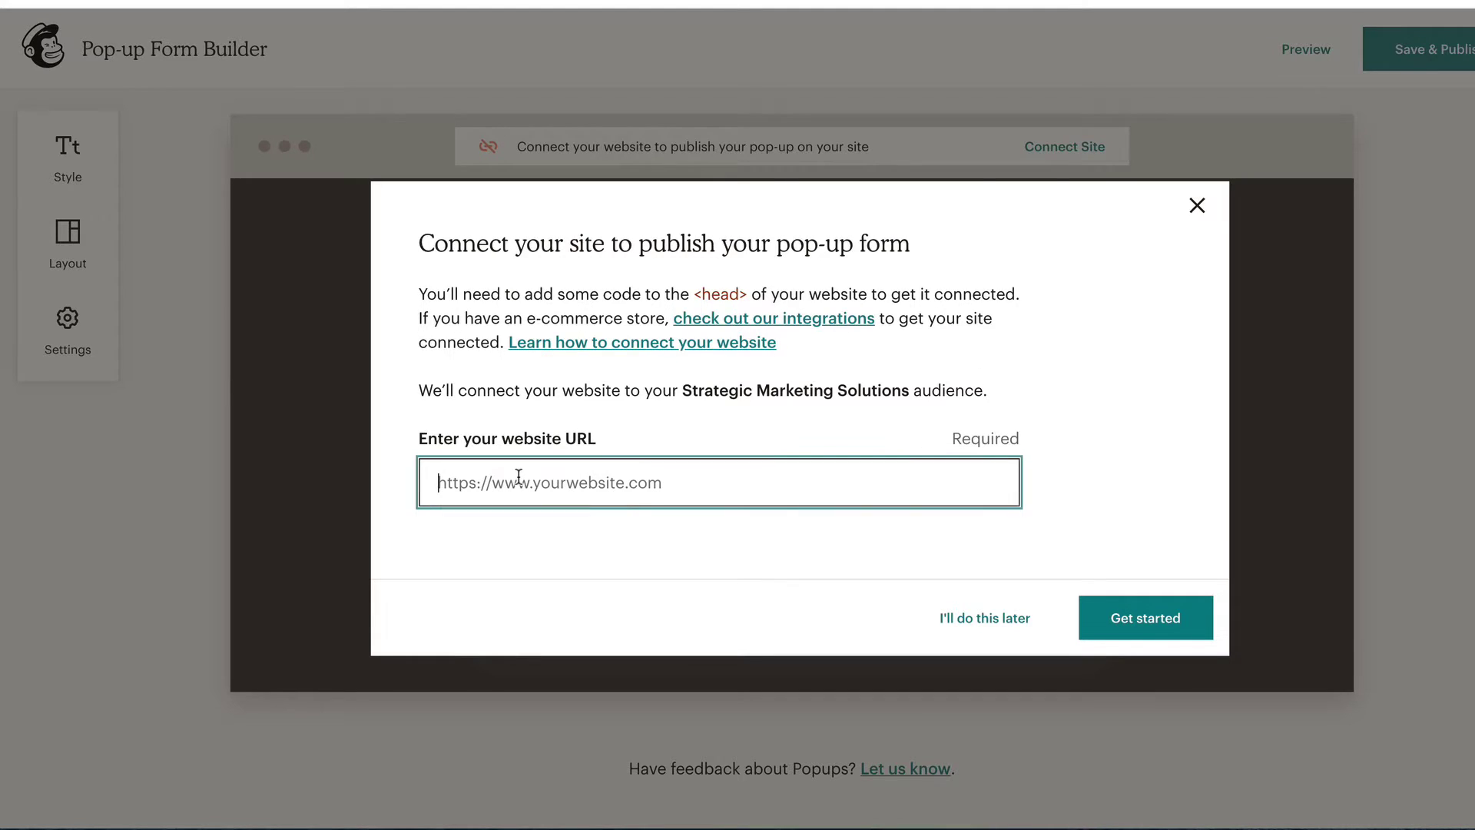
click(529, 526)
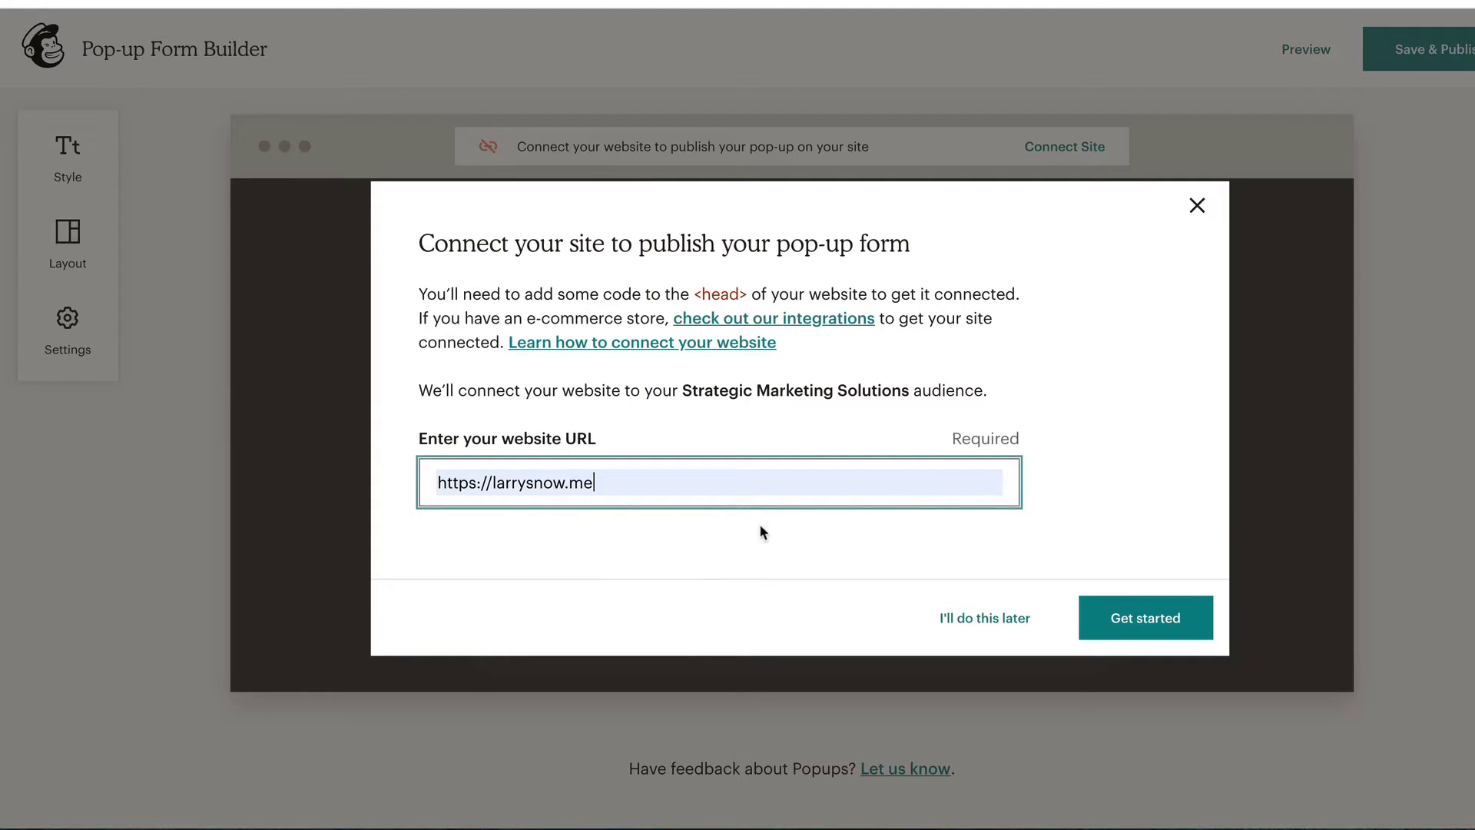
Generate the site connection script and copy it to the clipboard.
click(1179, 608)
drag(510, 531, 425, 444)
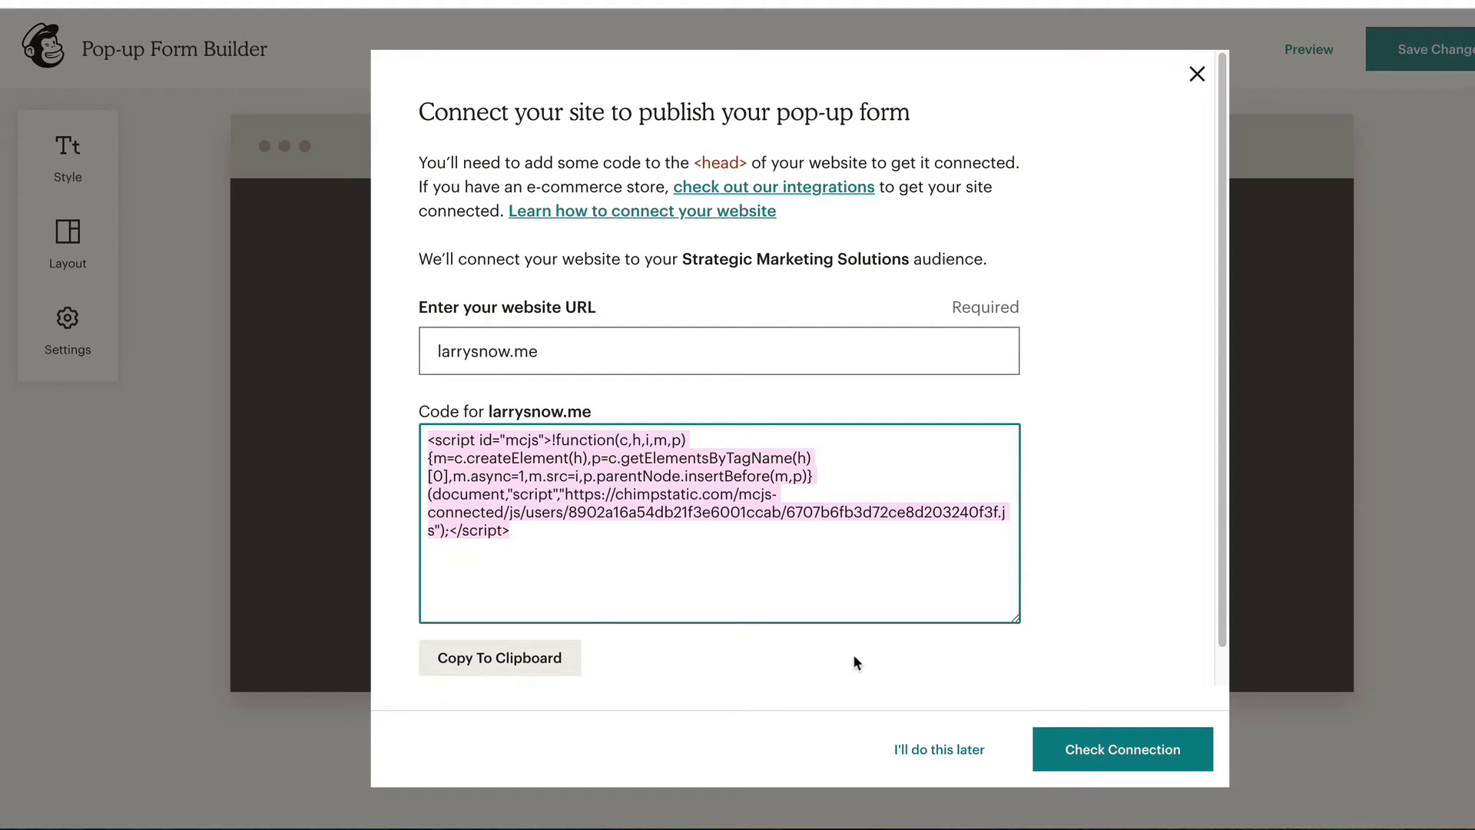
click(507, 662)
click(514, 662)
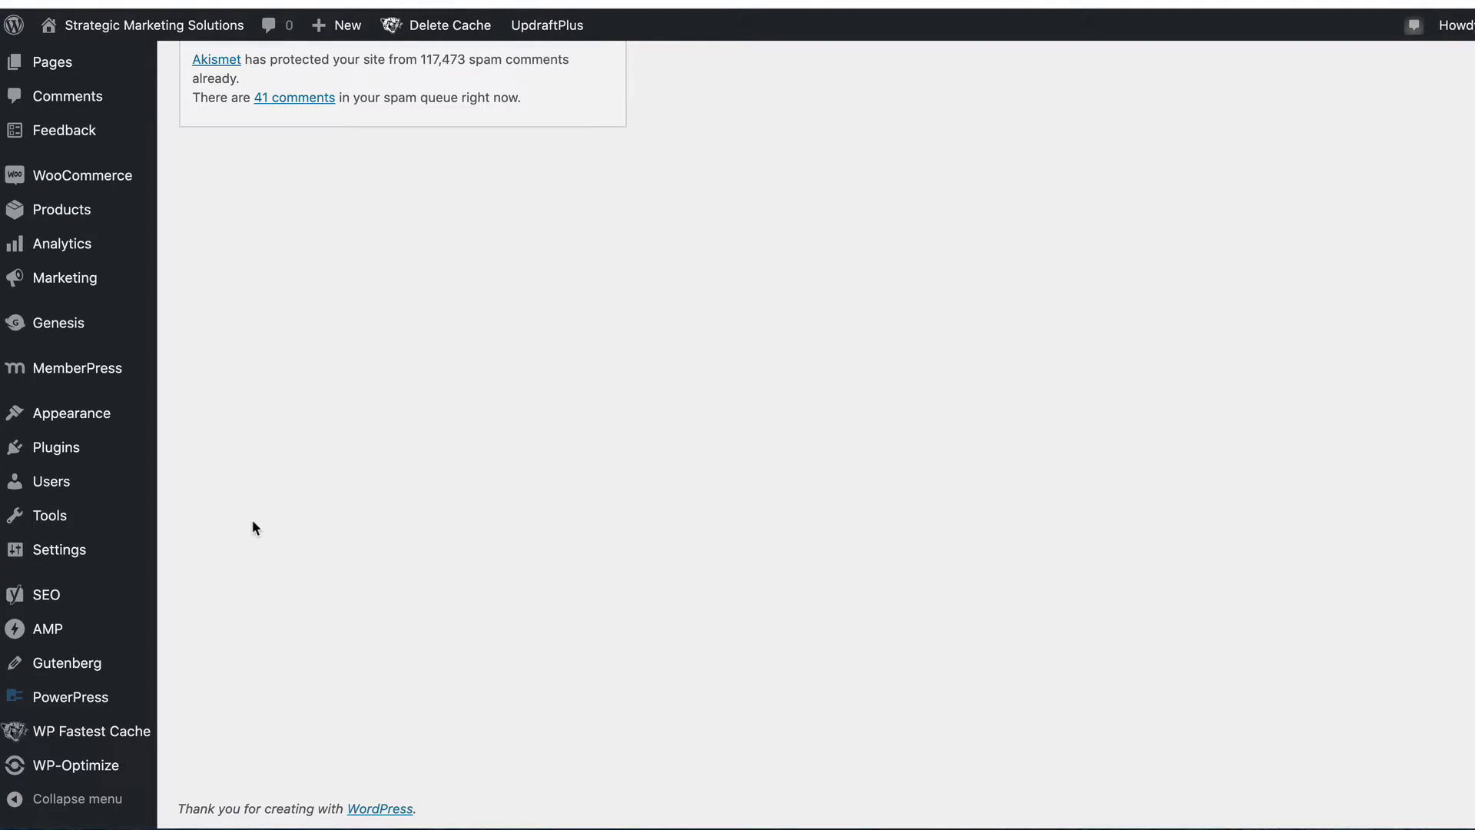
Paste the Mailchimp code into WordPress Header Scripts, publish, and confirm the connection in Mailchimp.
mouse_move(83, 412)
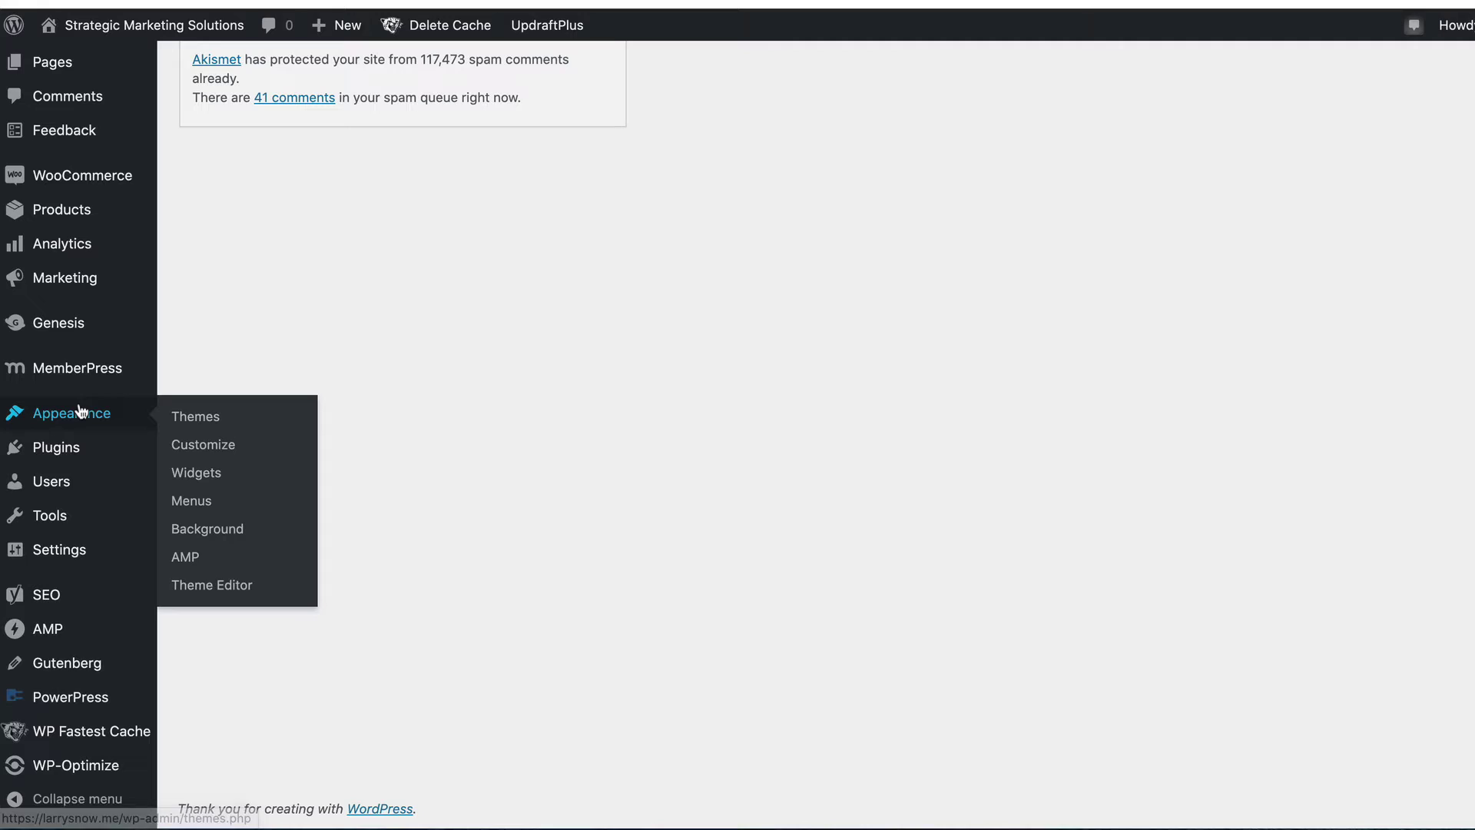
click(223, 445)
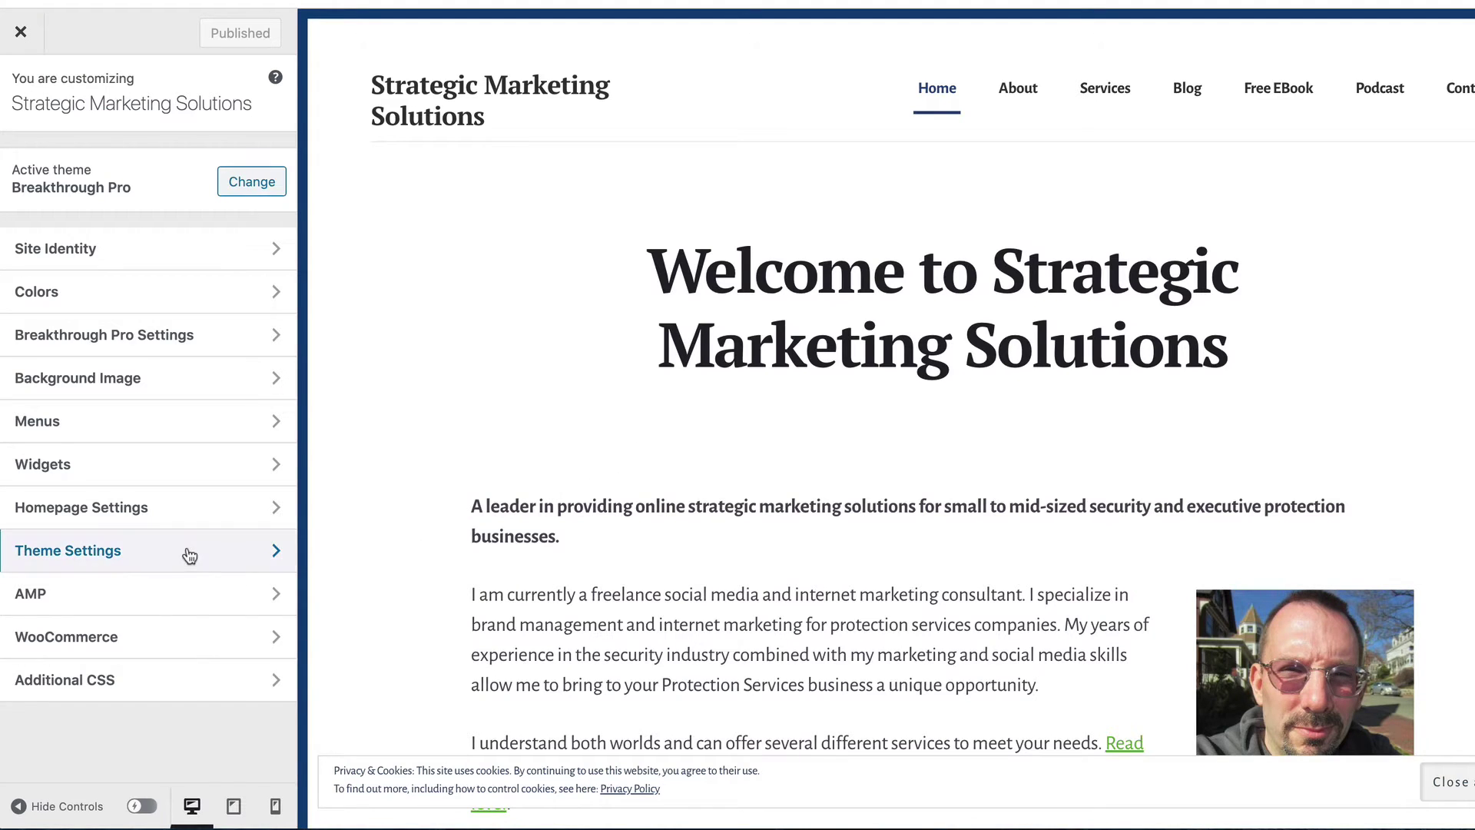
click(190, 556)
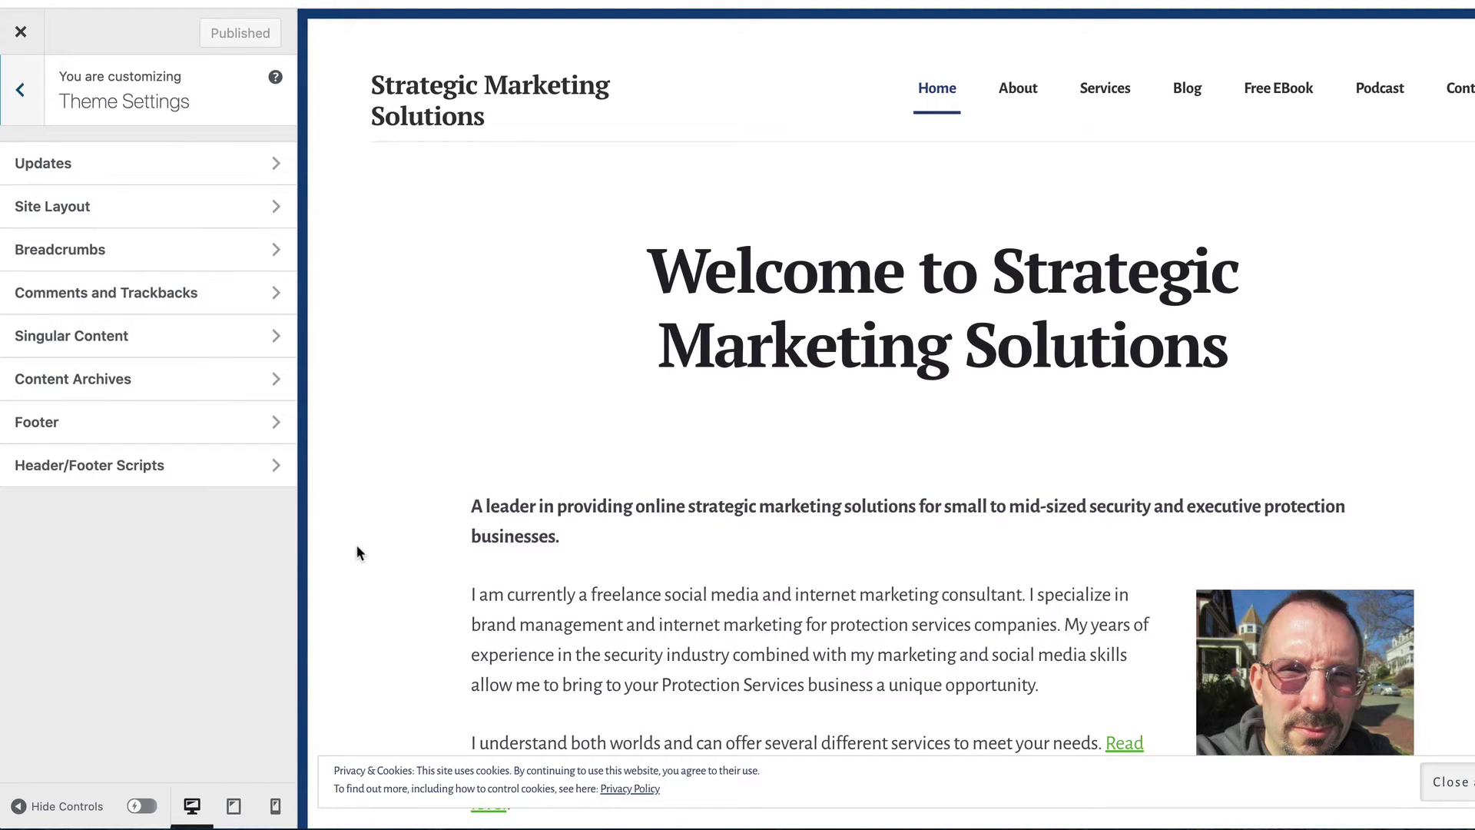
click(171, 468)
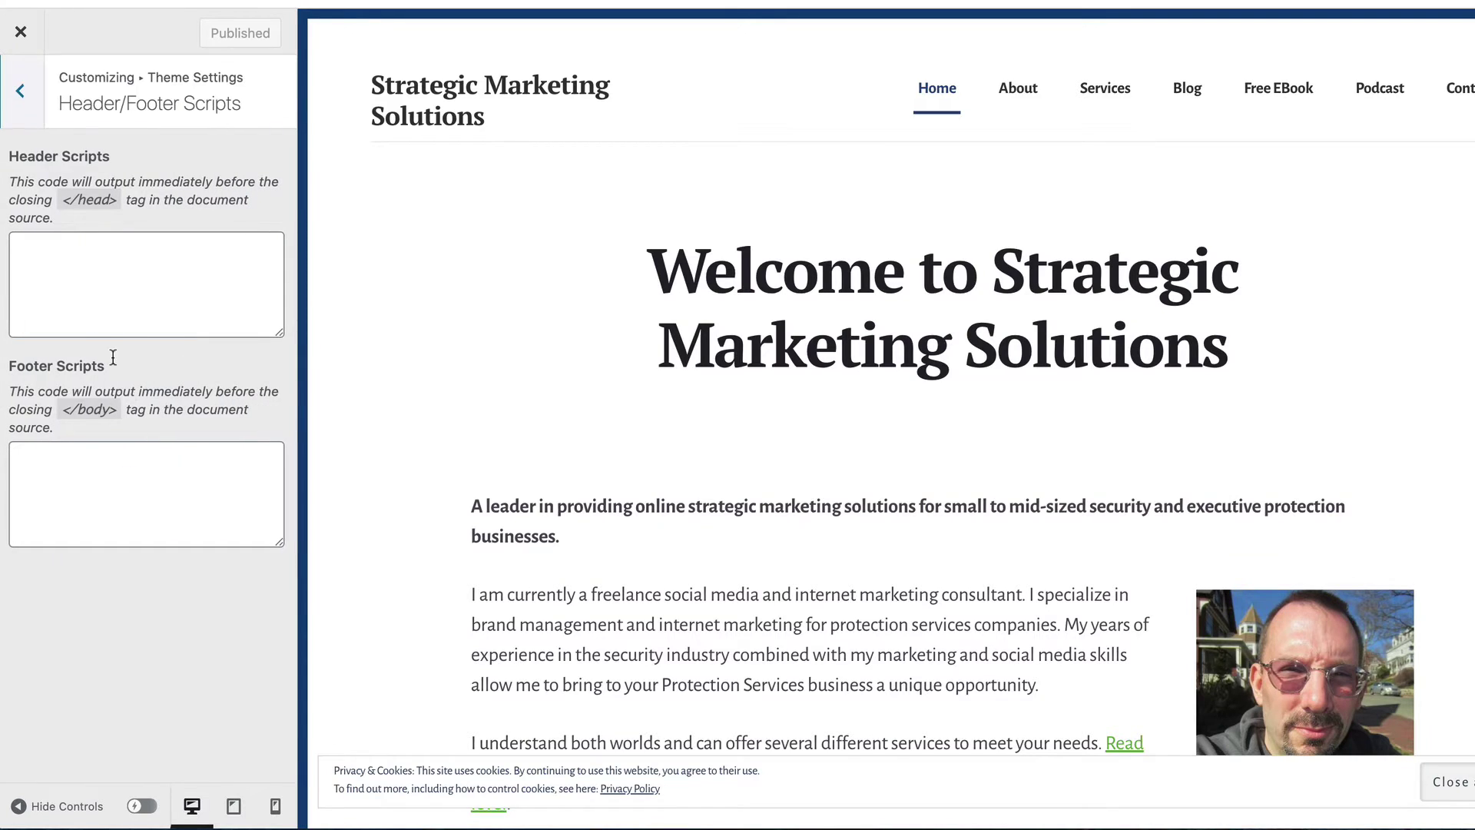
click(37, 272)
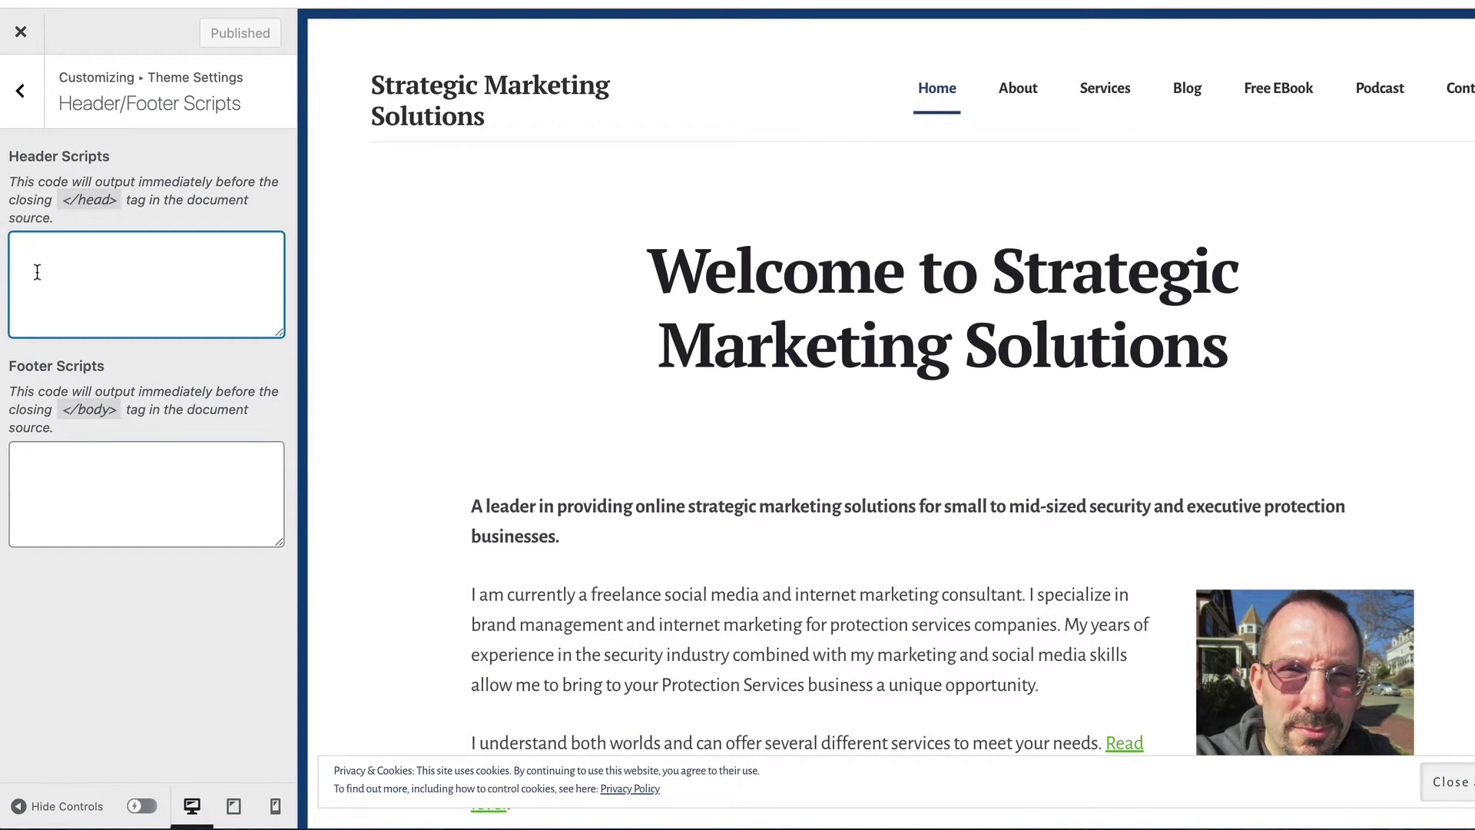
key(ctrl+v)
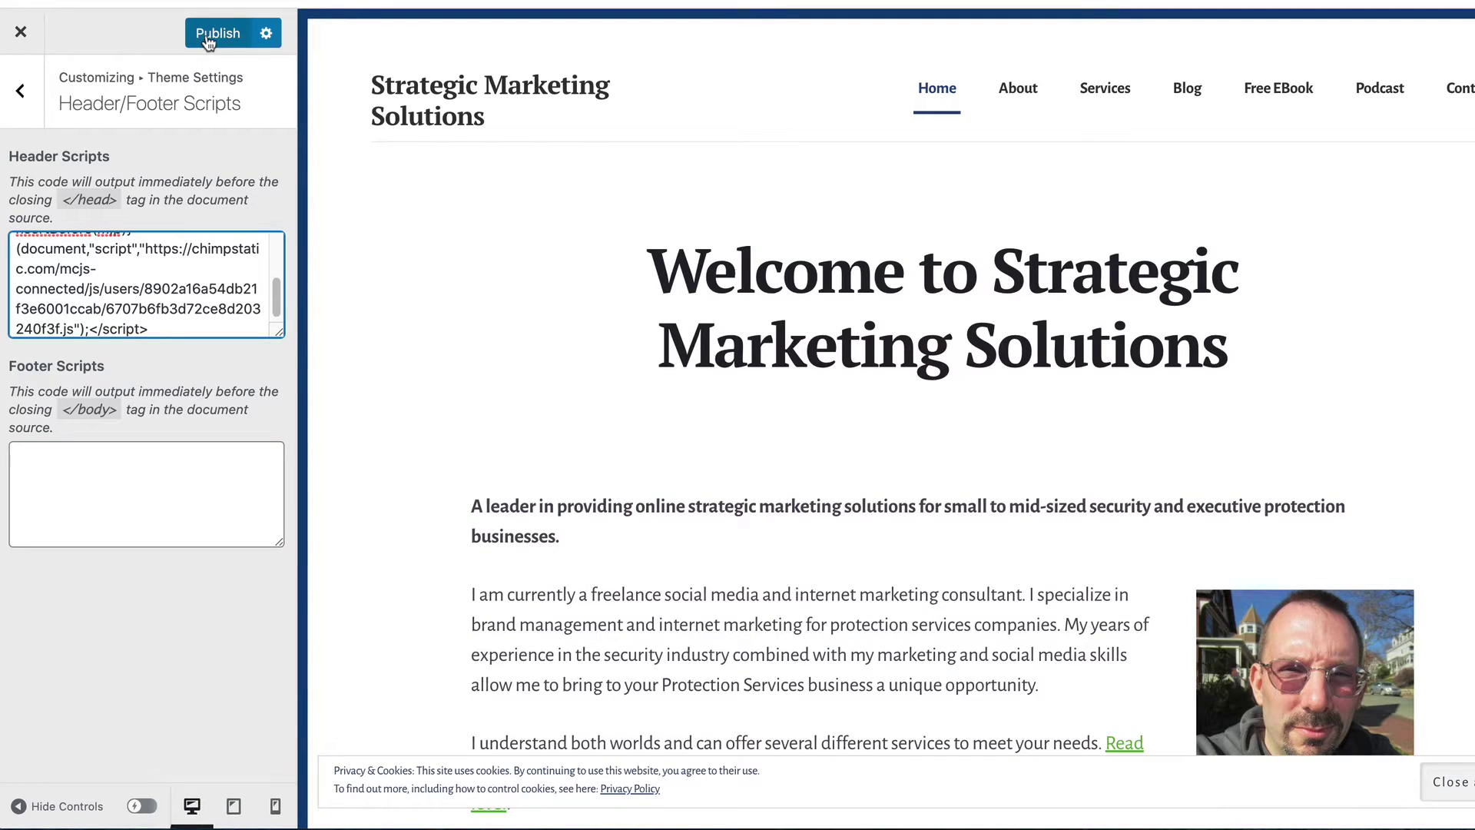
click(207, 38)
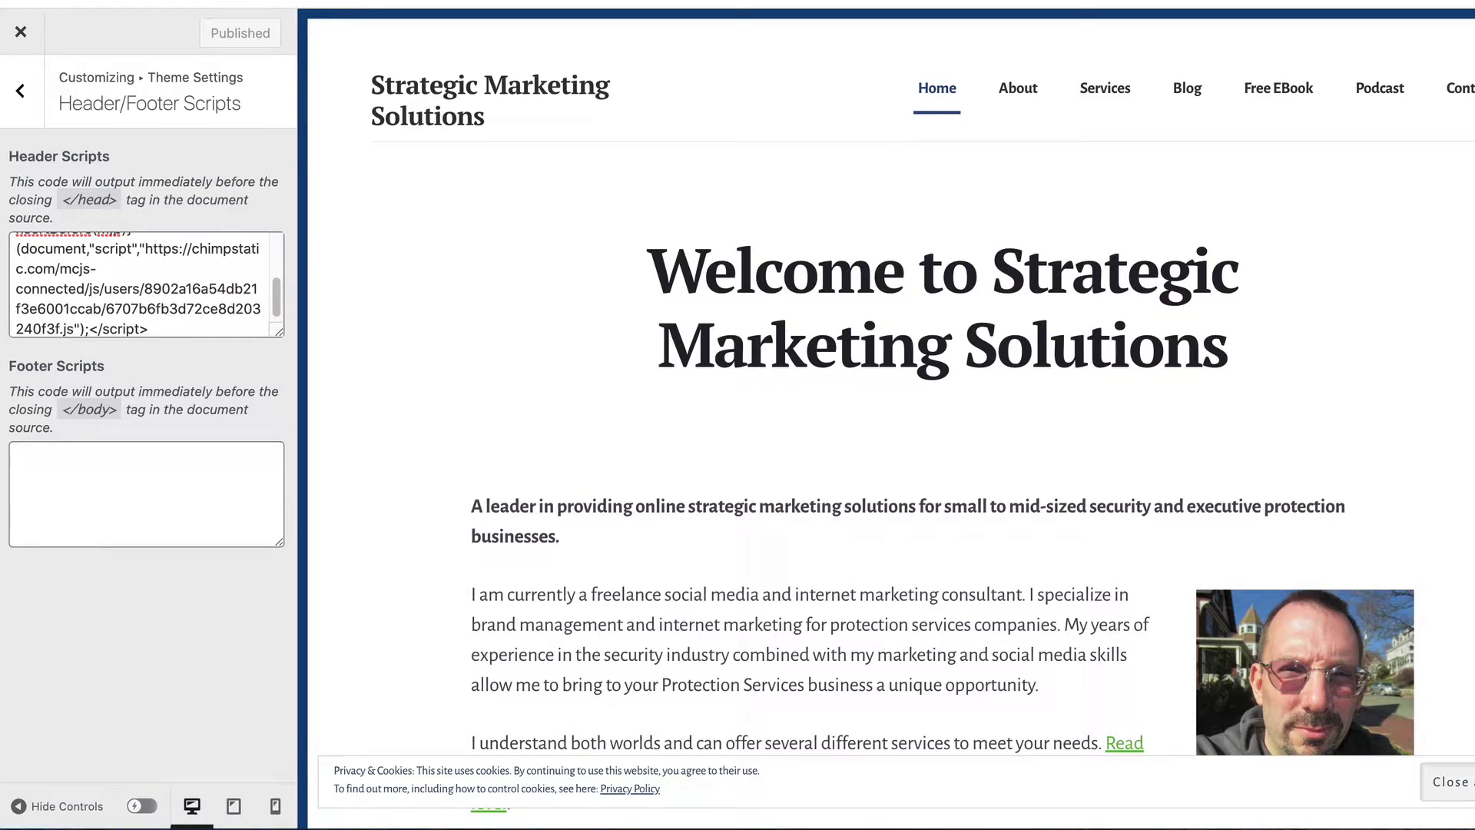
key(alt+Tab)
click(1119, 759)
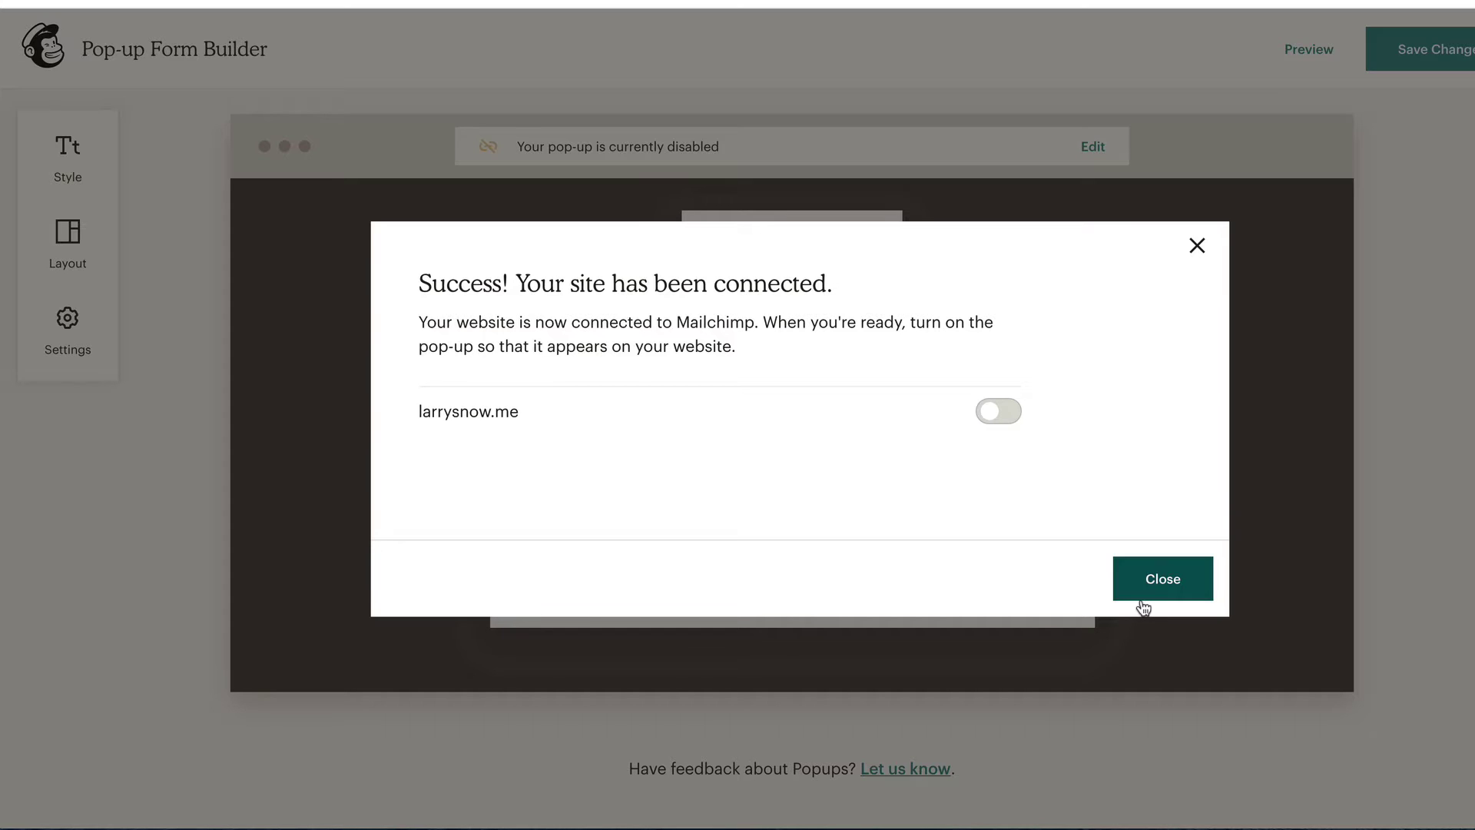
Enable the pop-up for the connected site and Save & Publish the form.
click(1008, 412)
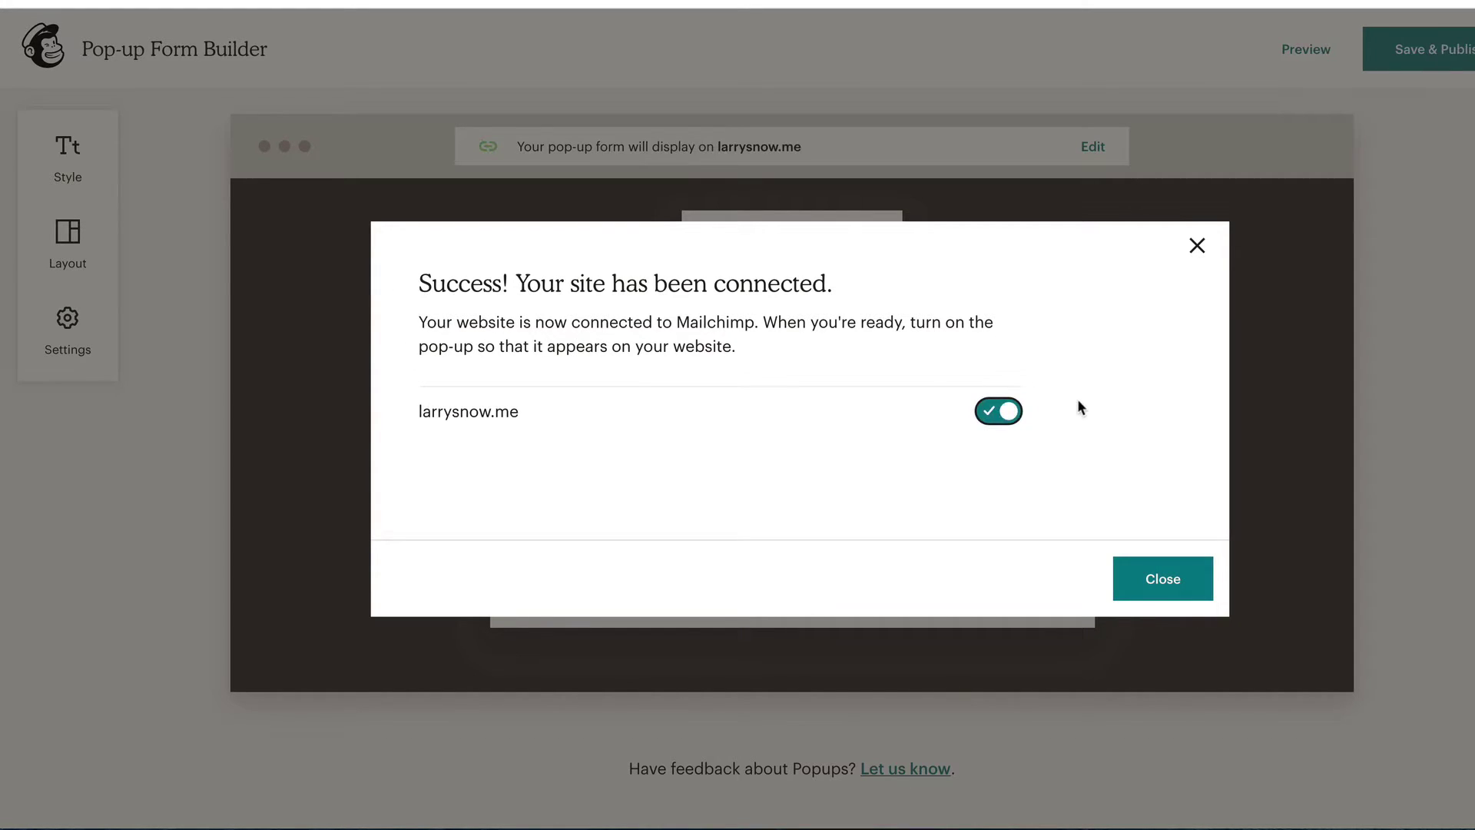
click(1163, 583)
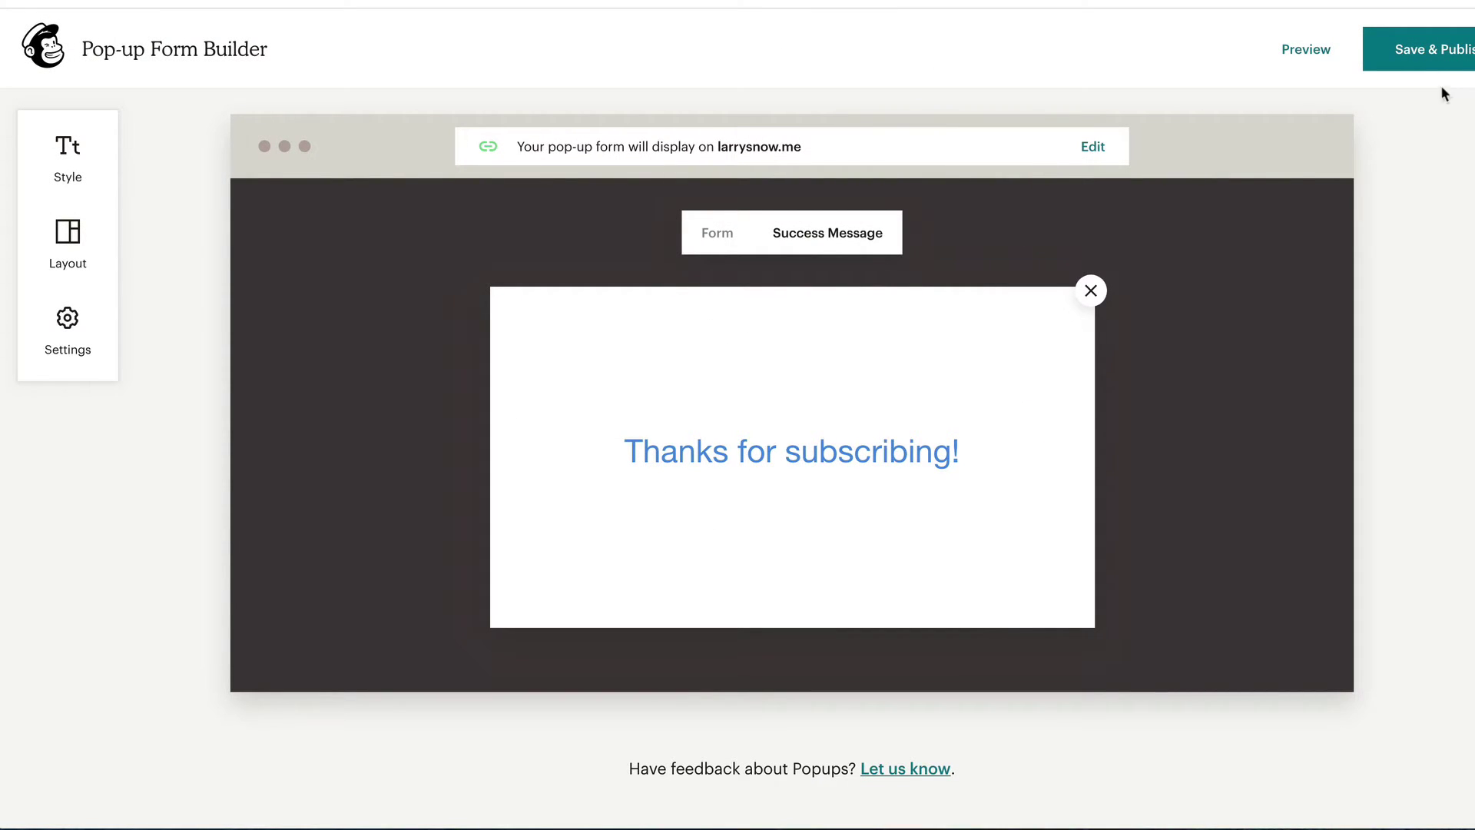
click(1440, 61)
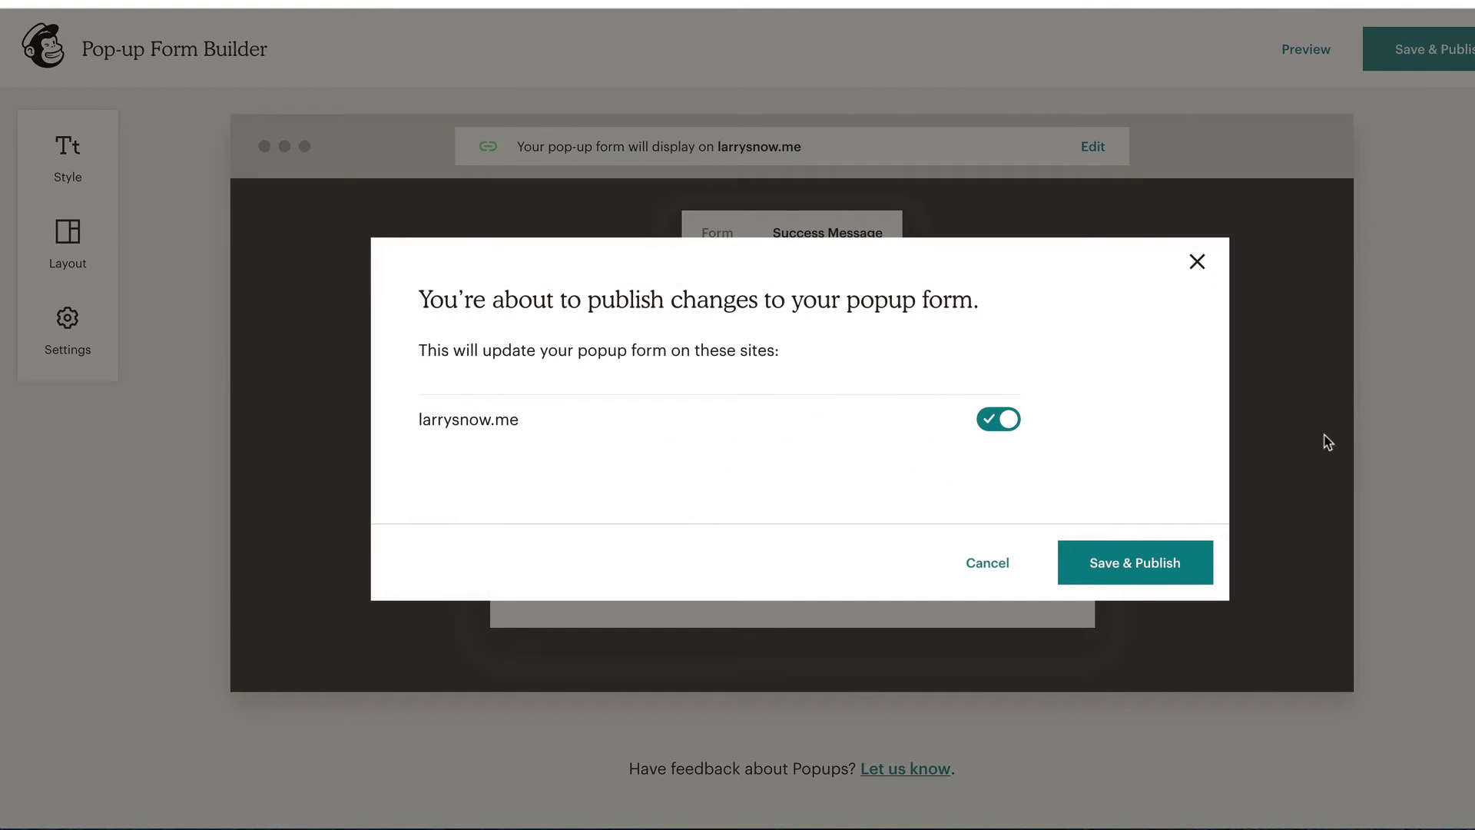
click(1114, 568)
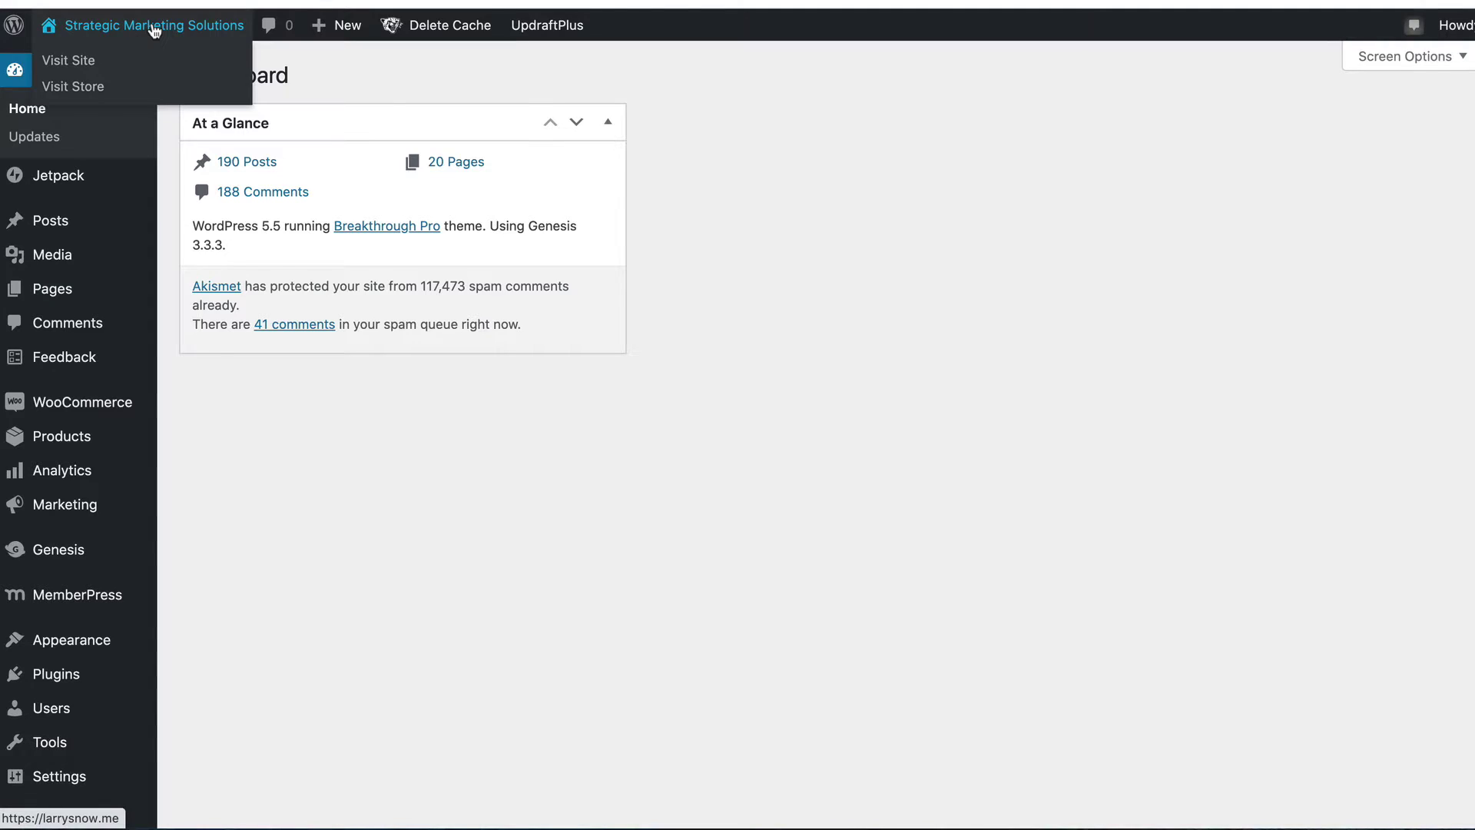
On the live site at mobile width, subscribe a saved test email through the pop-up.
right_click(154, 30)
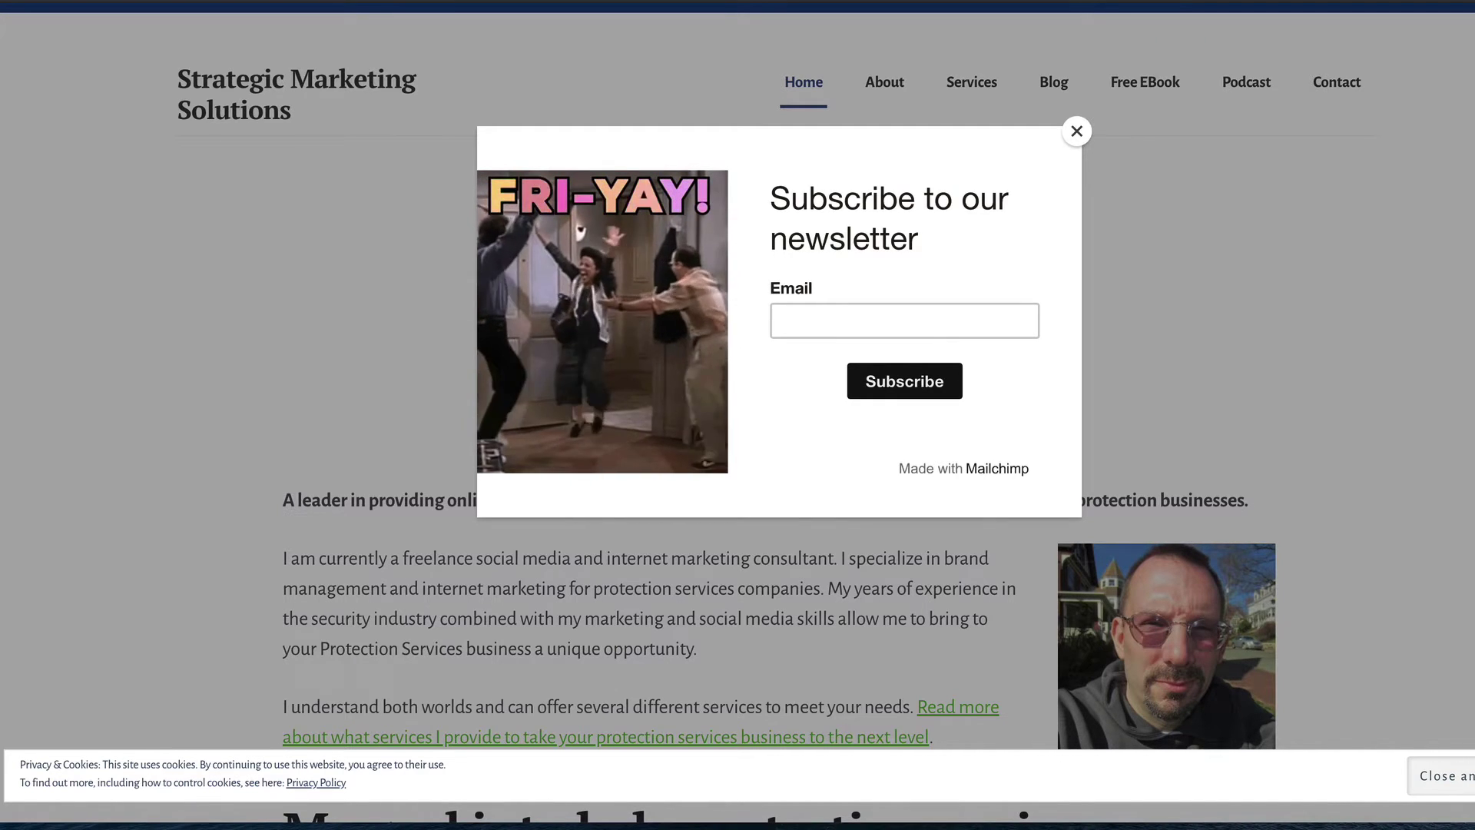
drag(1473, 485, 717, 486)
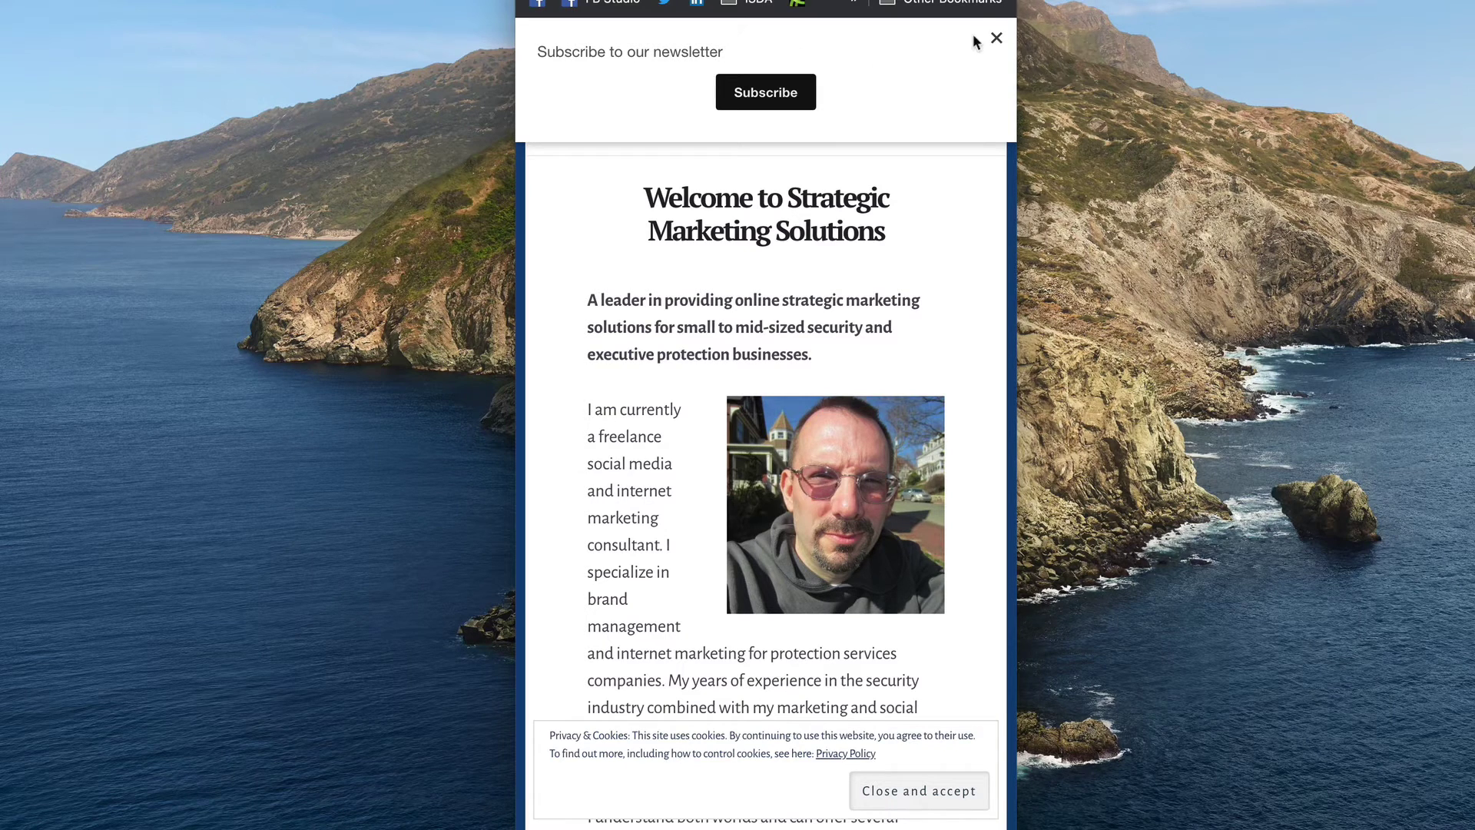
click(757, 98)
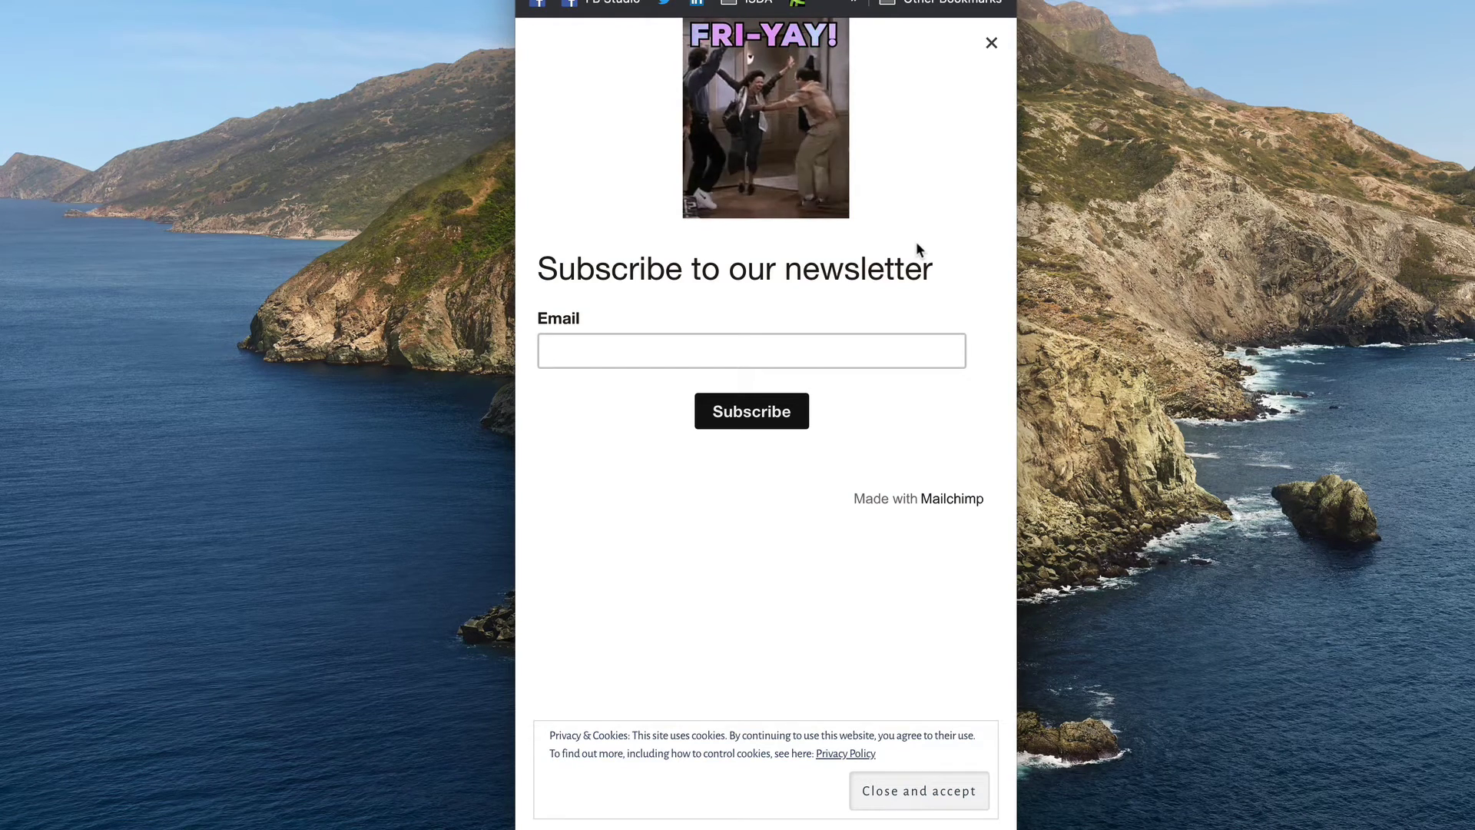
click(645, 345)
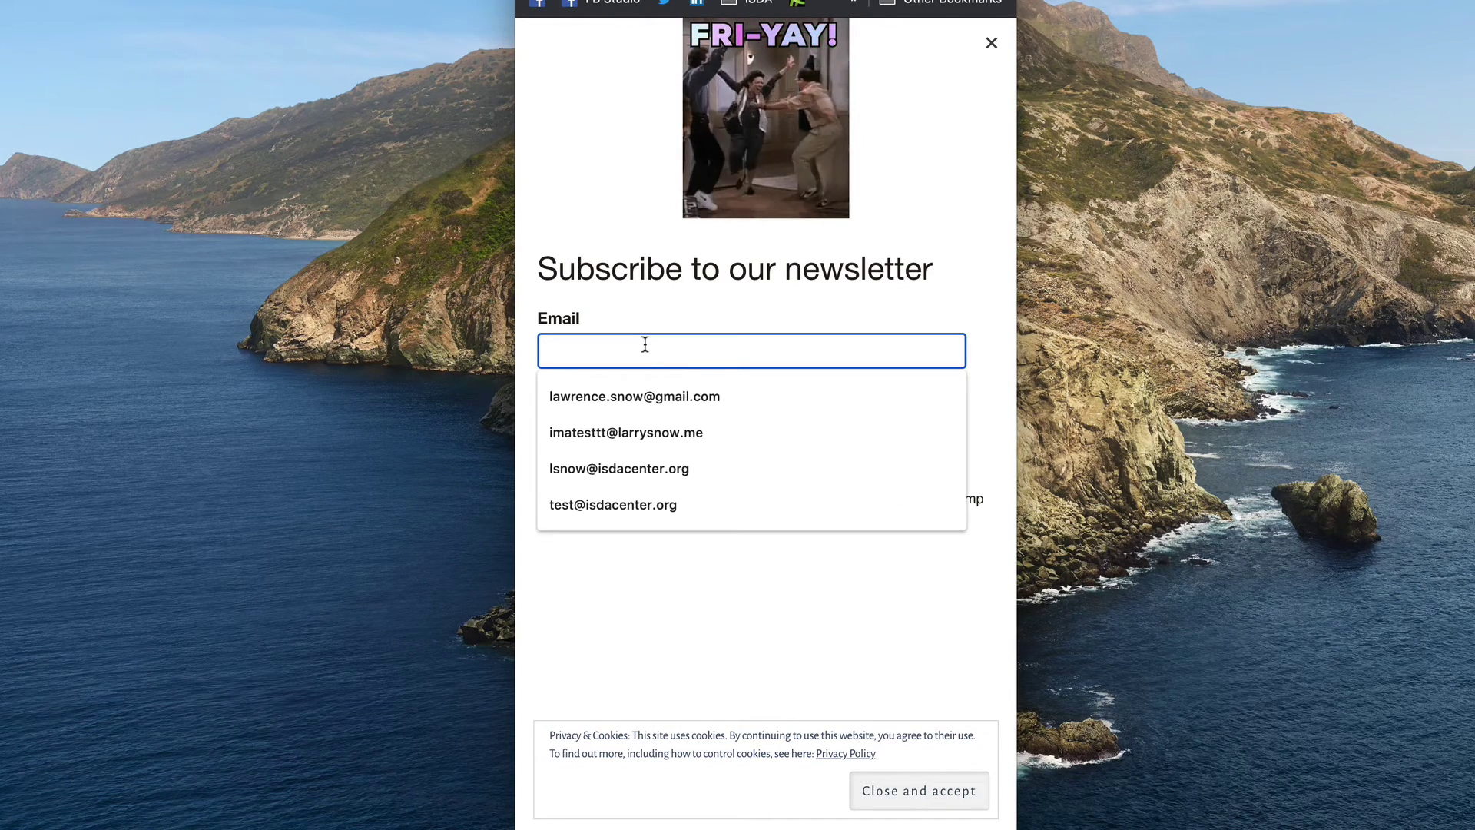
click(689, 435)
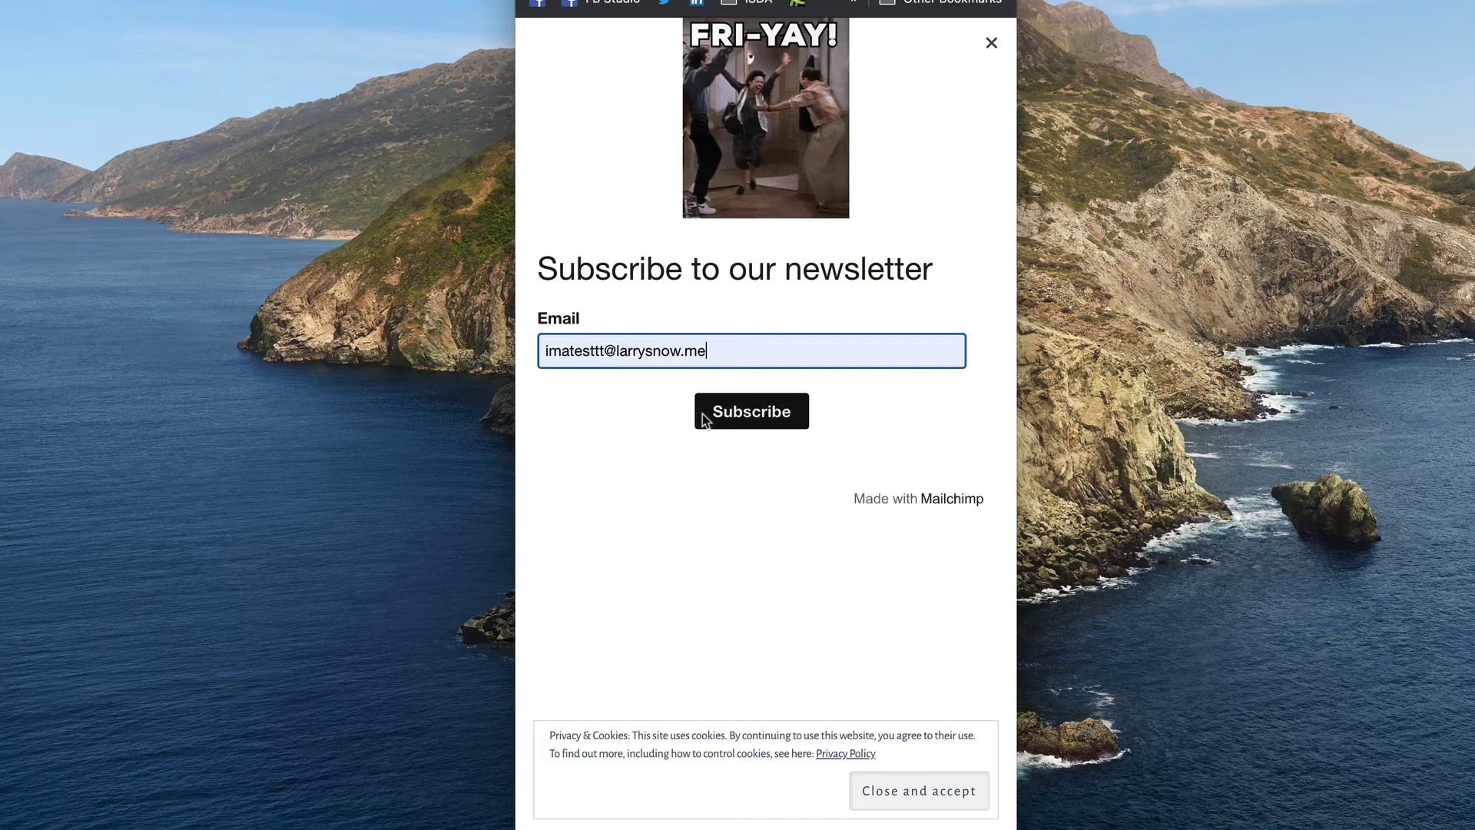
click(748, 420)
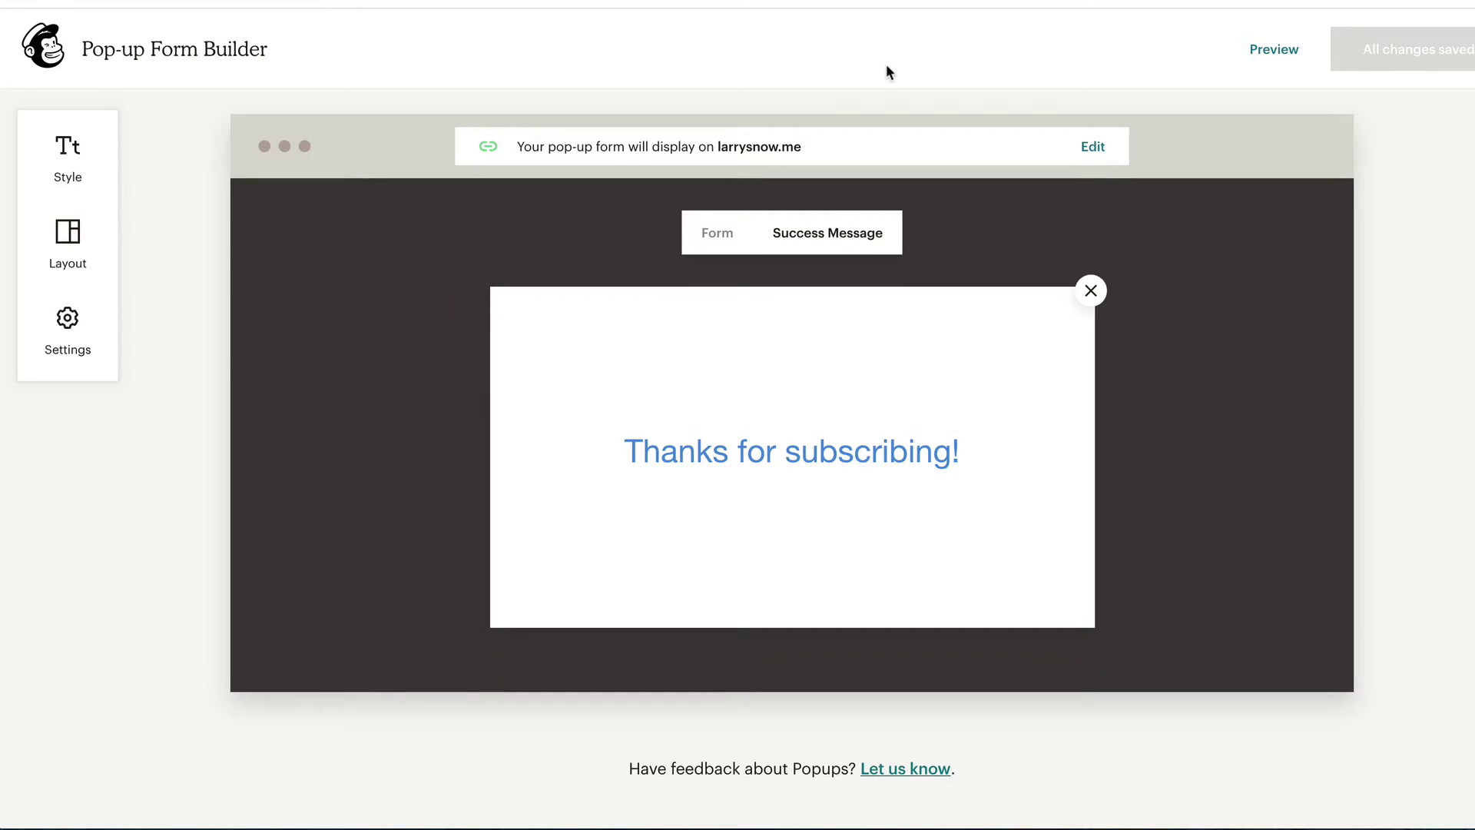
click(46, 46)
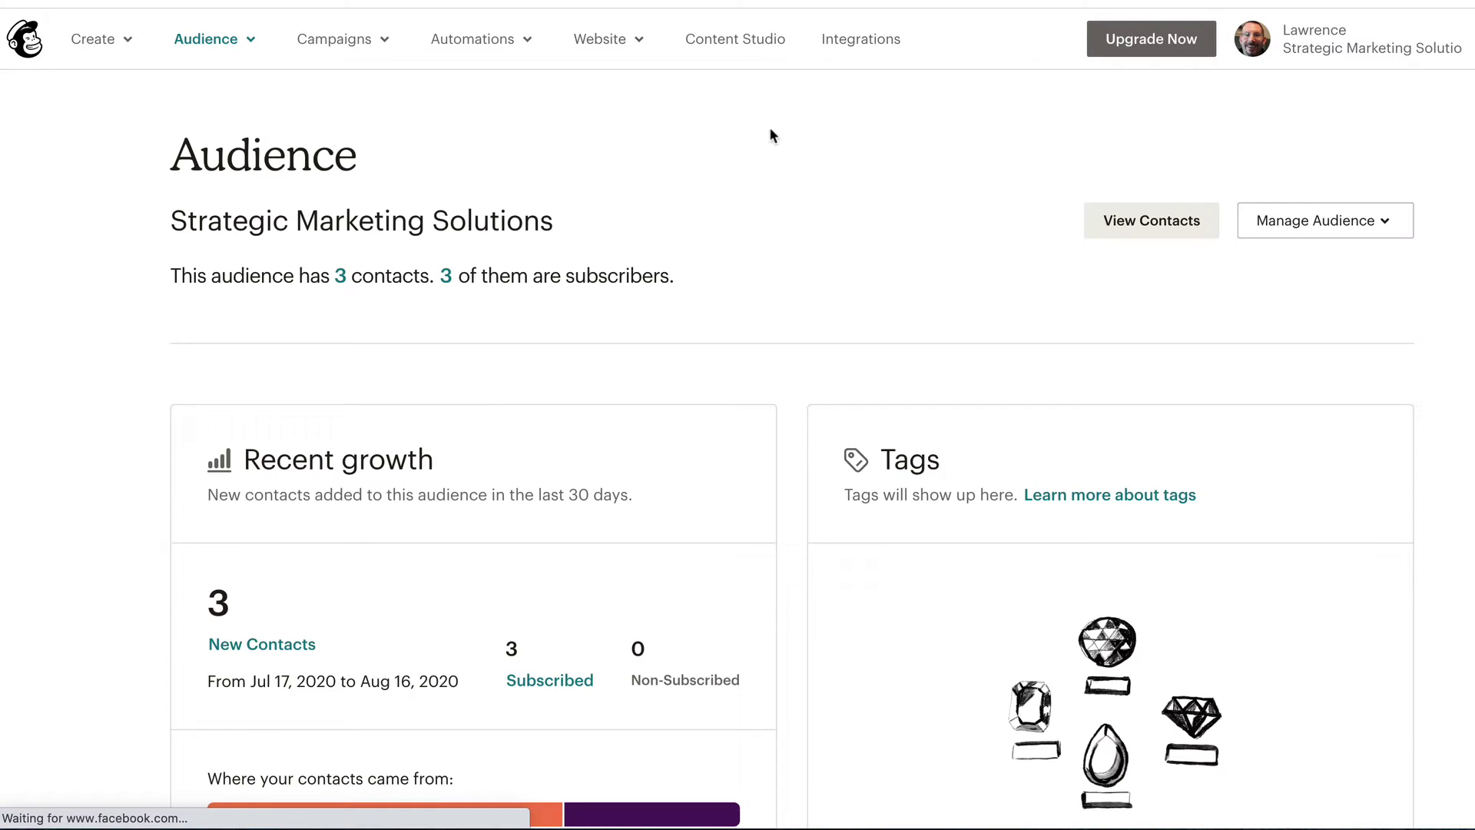
scroll(696, 310, down, 1)
scroll(696, 318, down, 3)
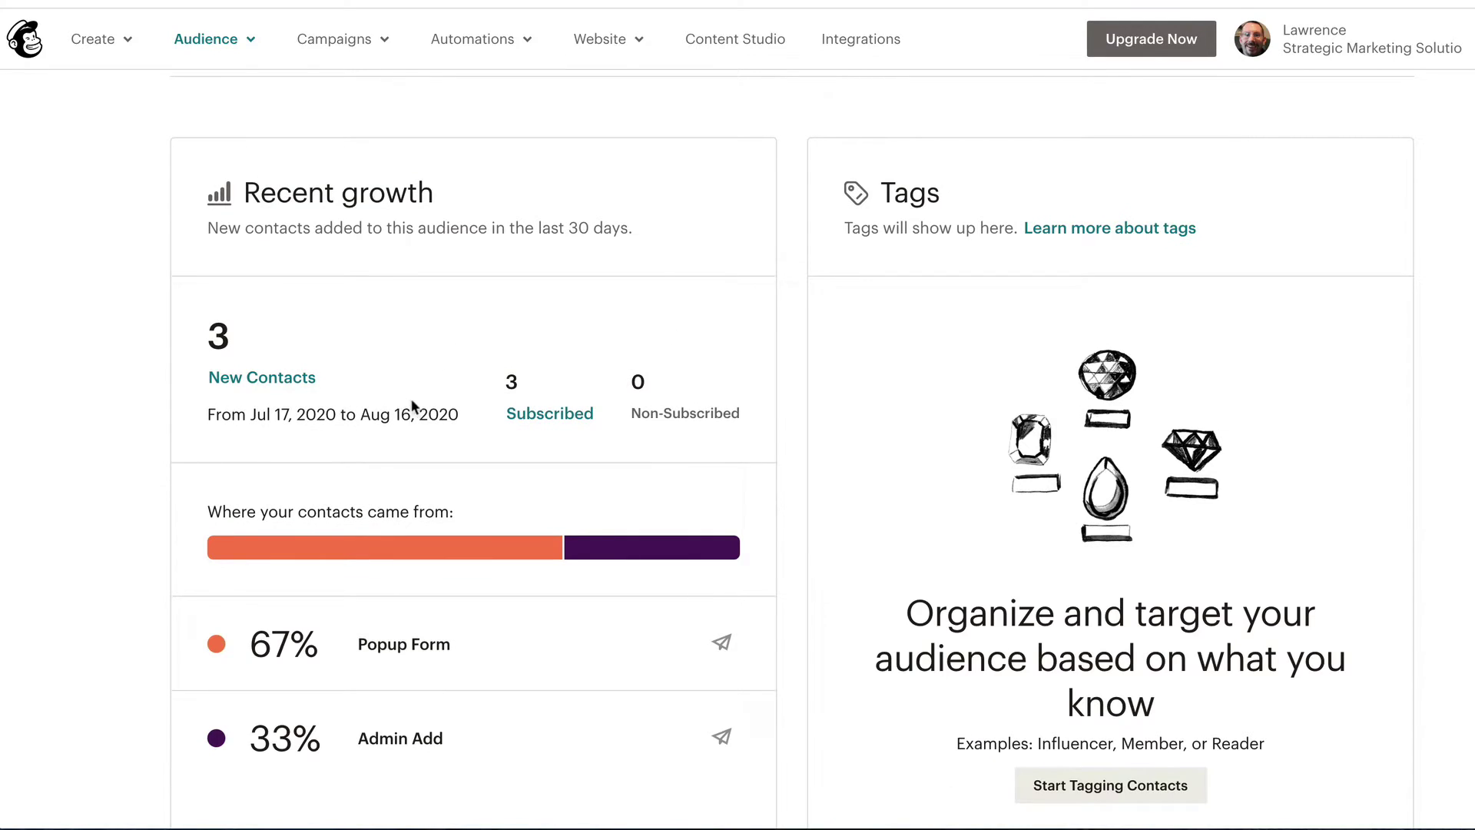
scroll(408, 361, down, 3)
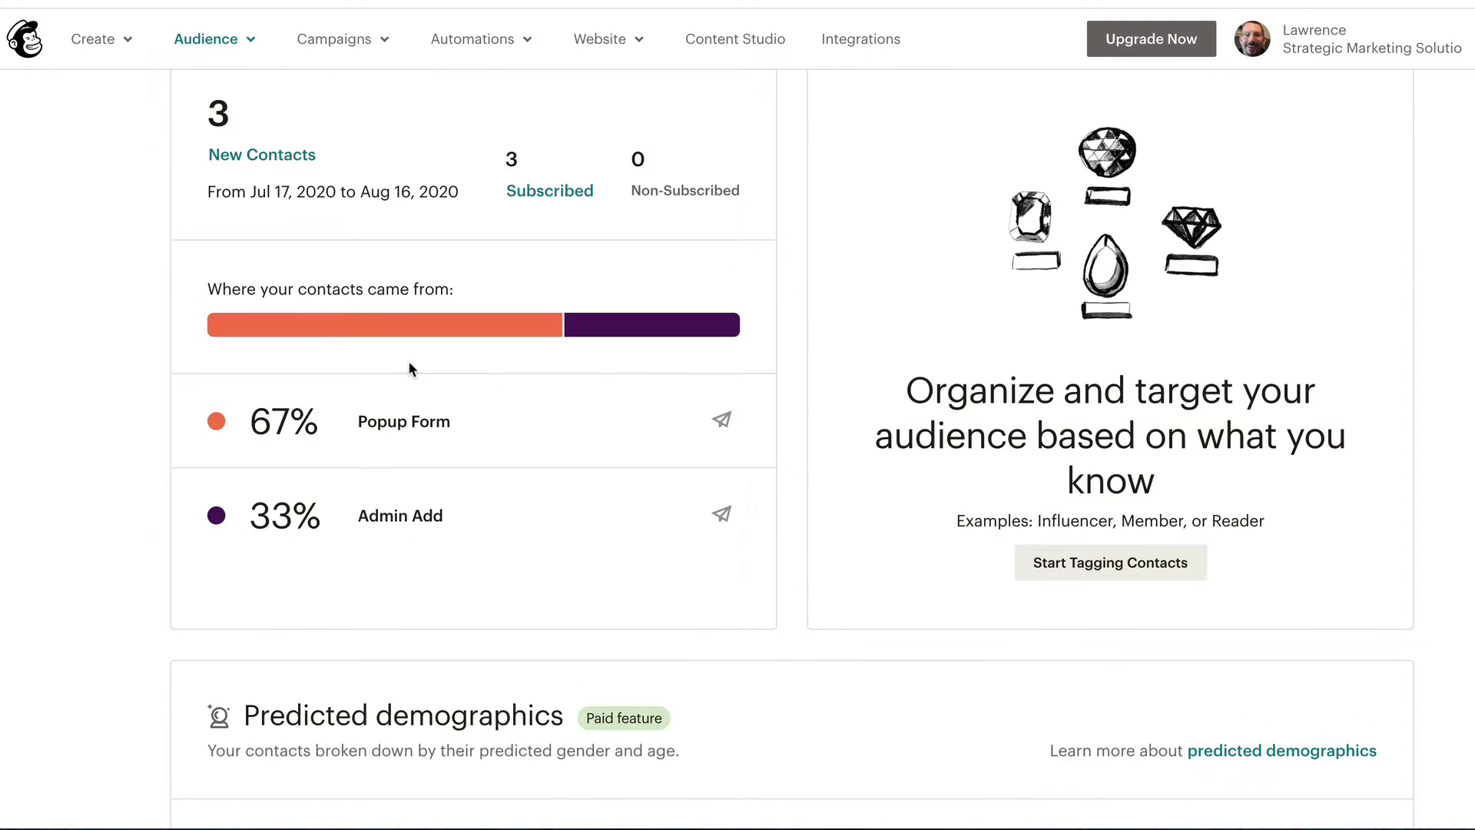
mouse_move(353, 504)
mouse_move(286, 424)
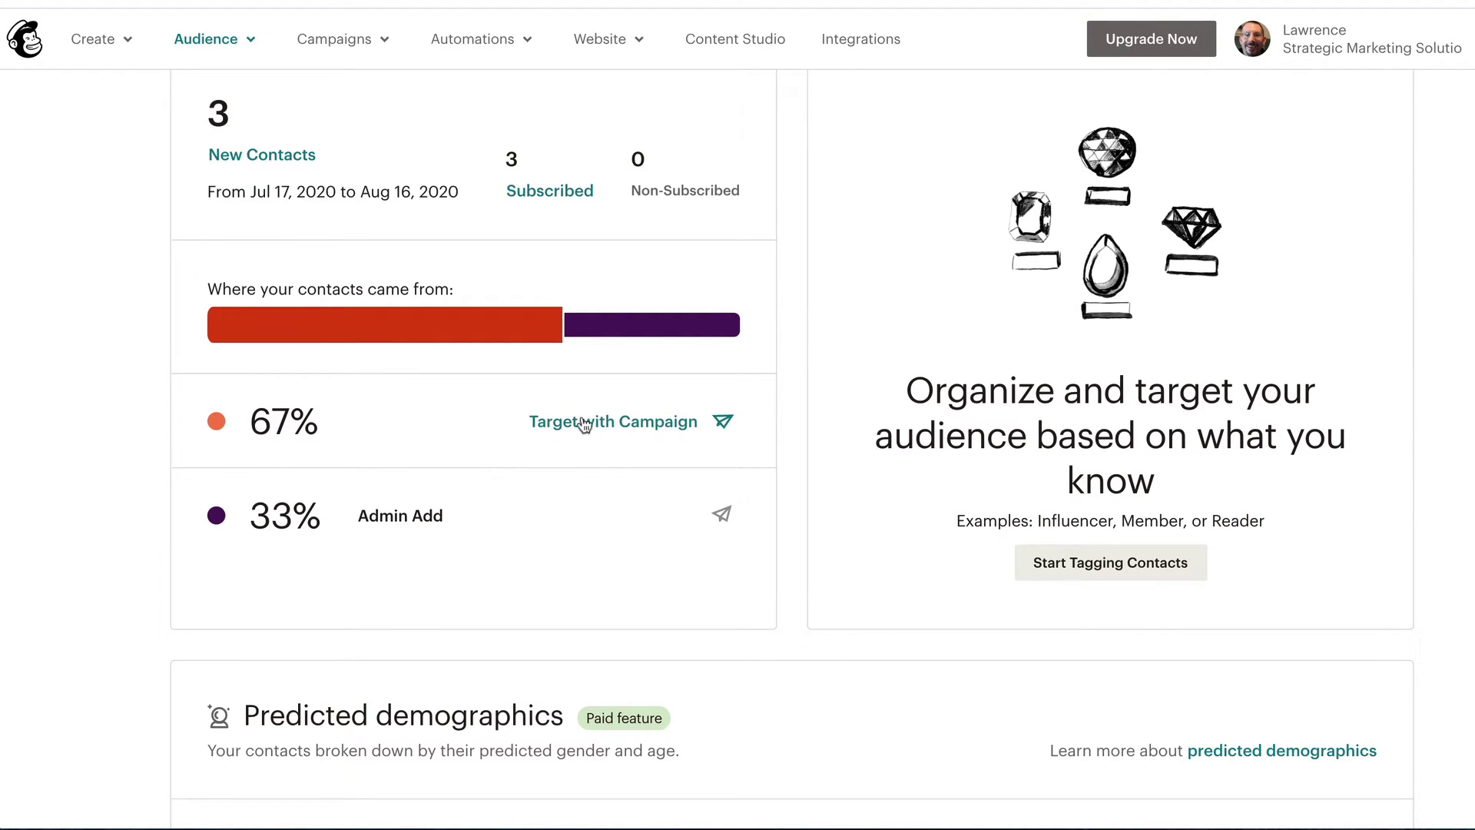
click(723, 424)
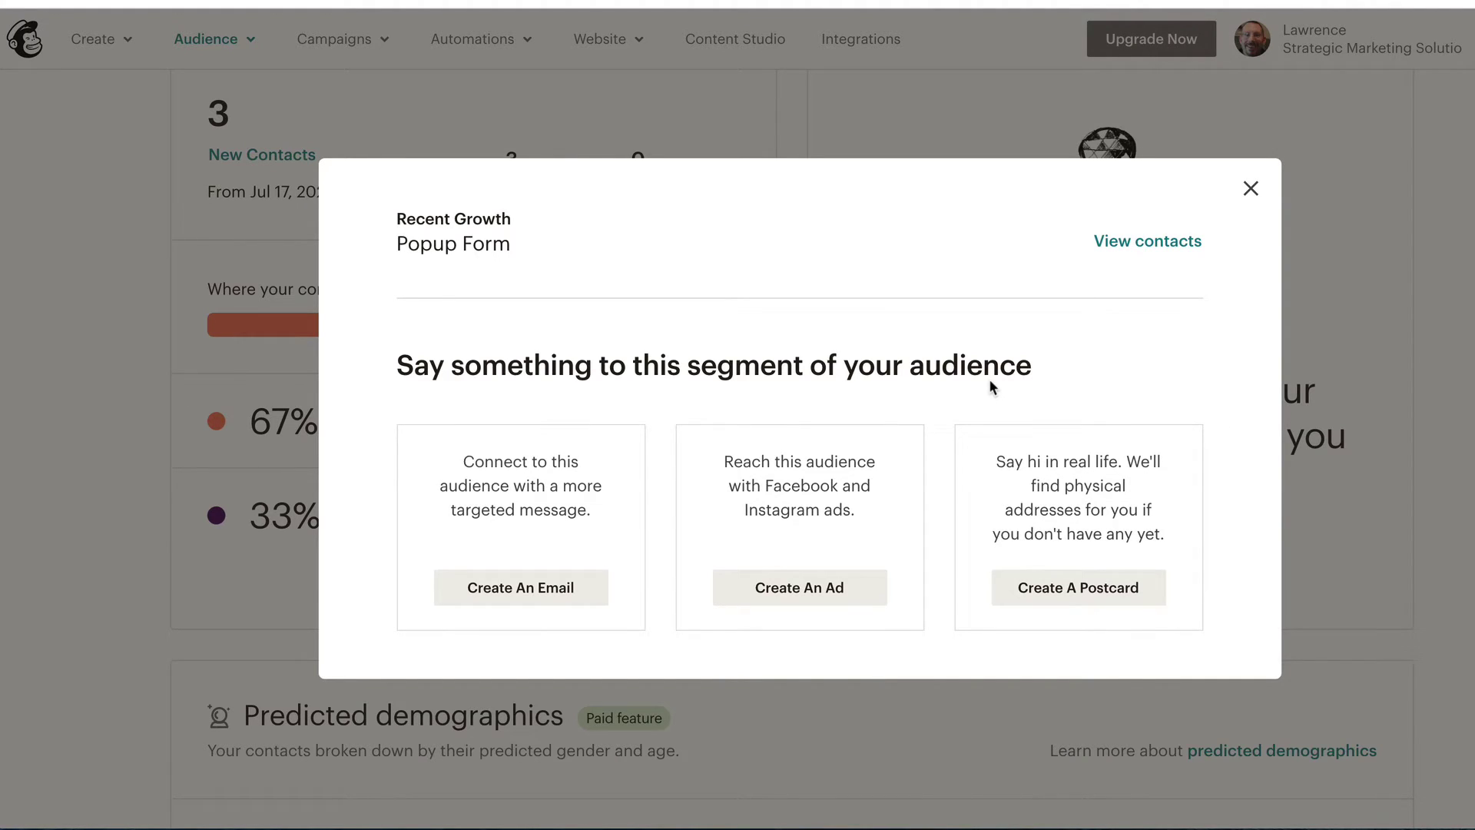
click(117, 199)
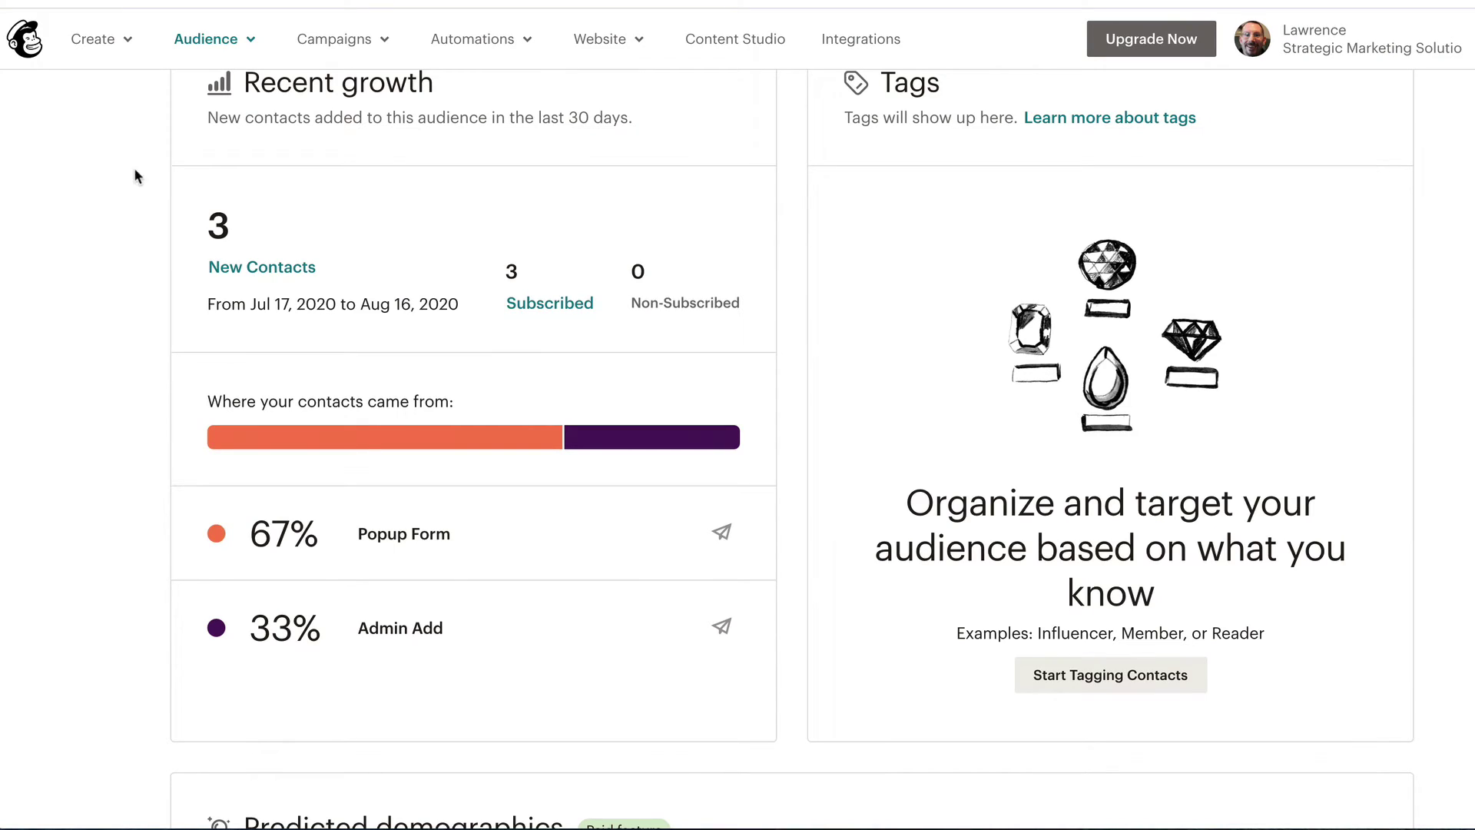
Build and preview a segment with condition Signup Source was Popup Form.
click(207, 42)
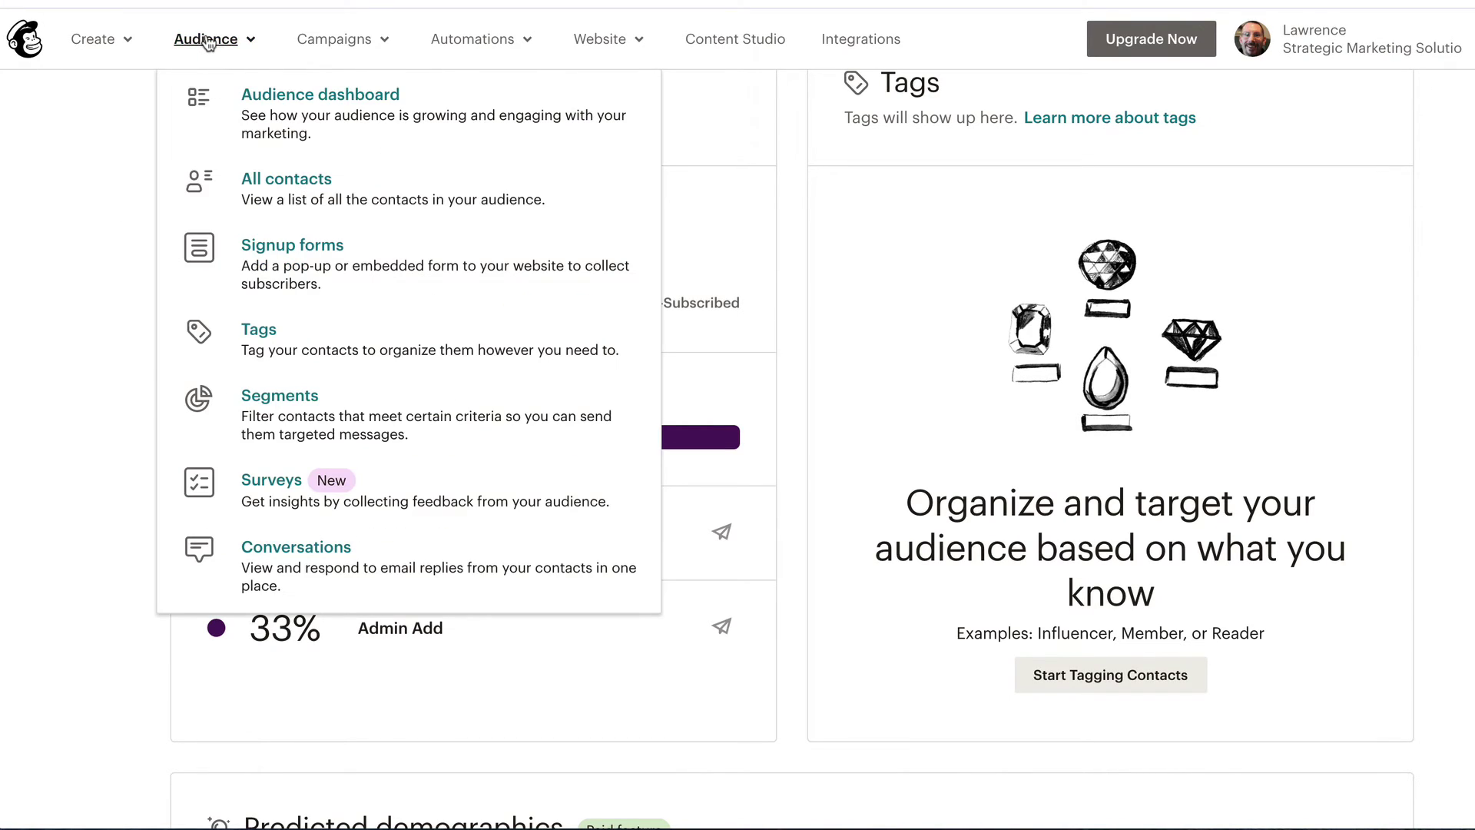
click(290, 407)
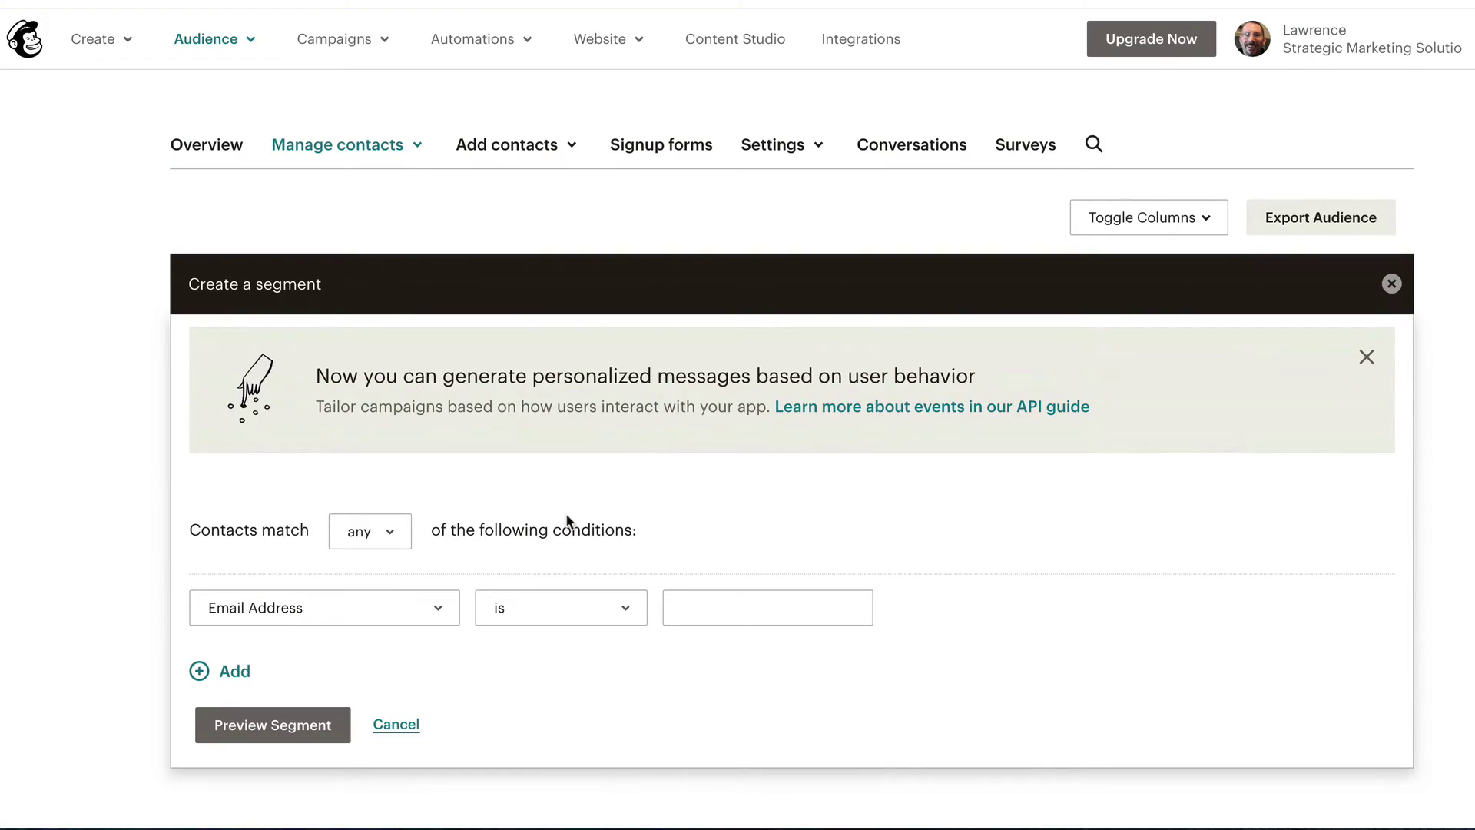
click(438, 610)
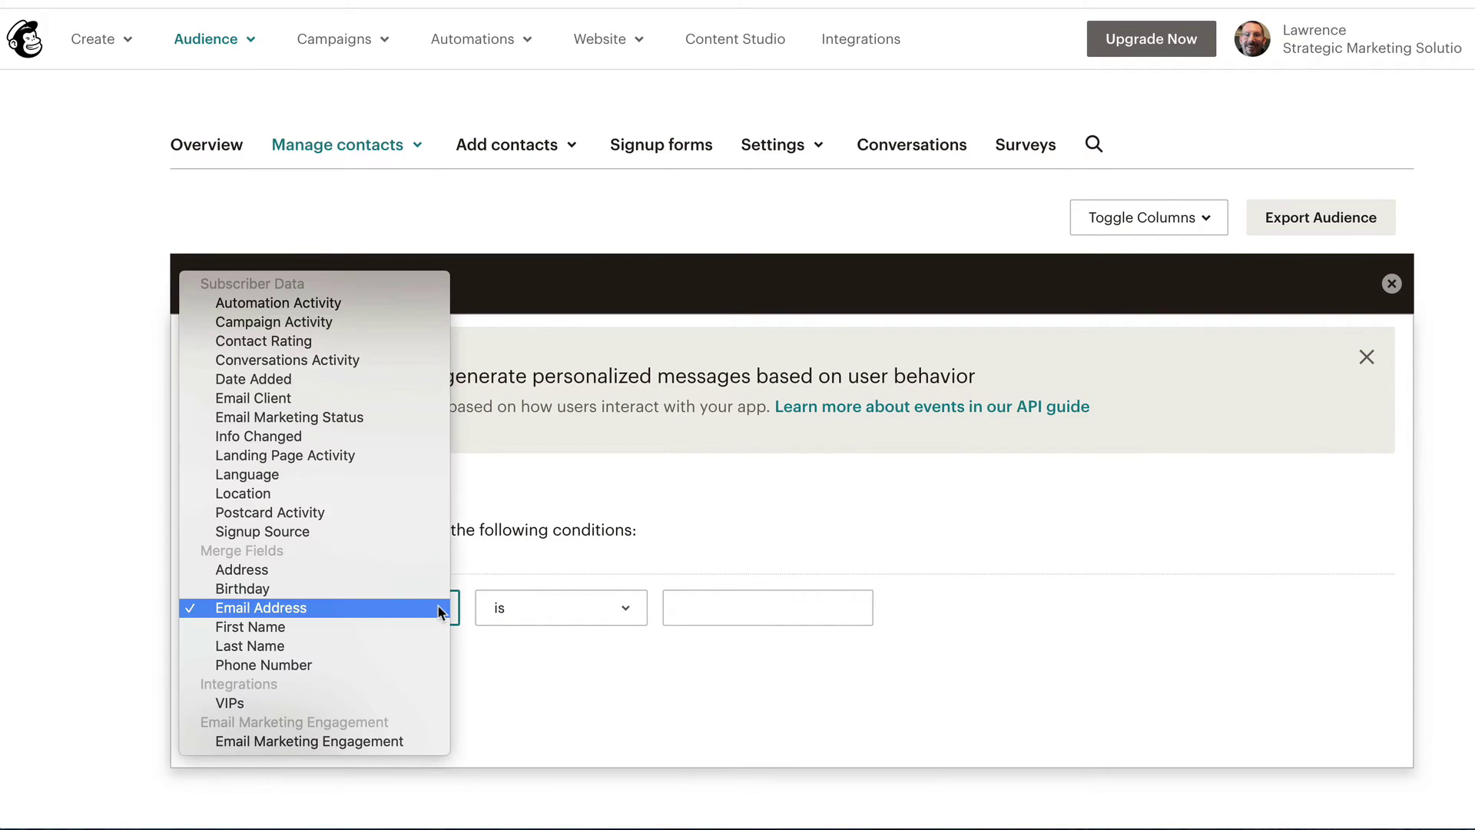
click(284, 530)
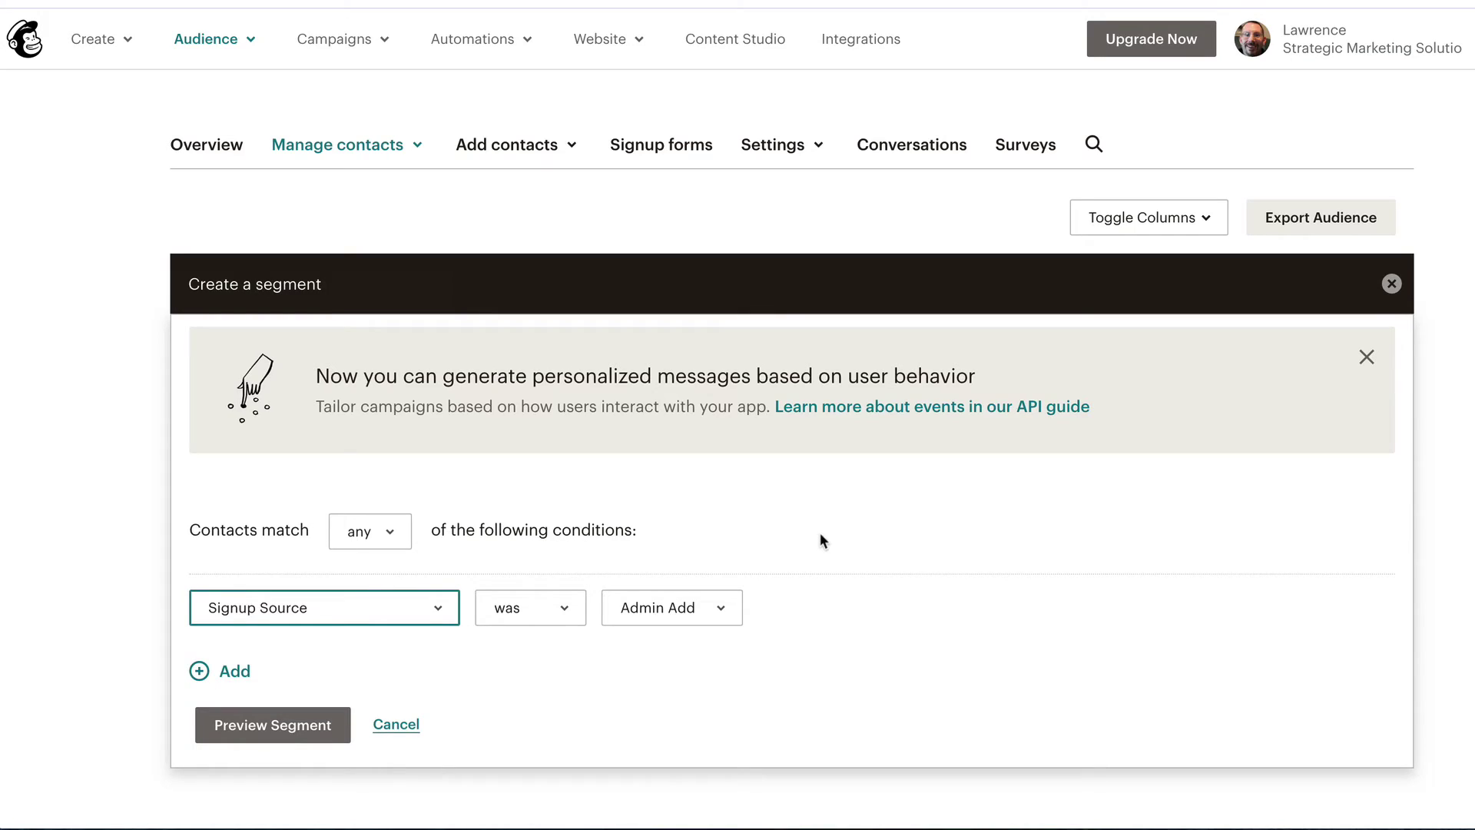
click(737, 612)
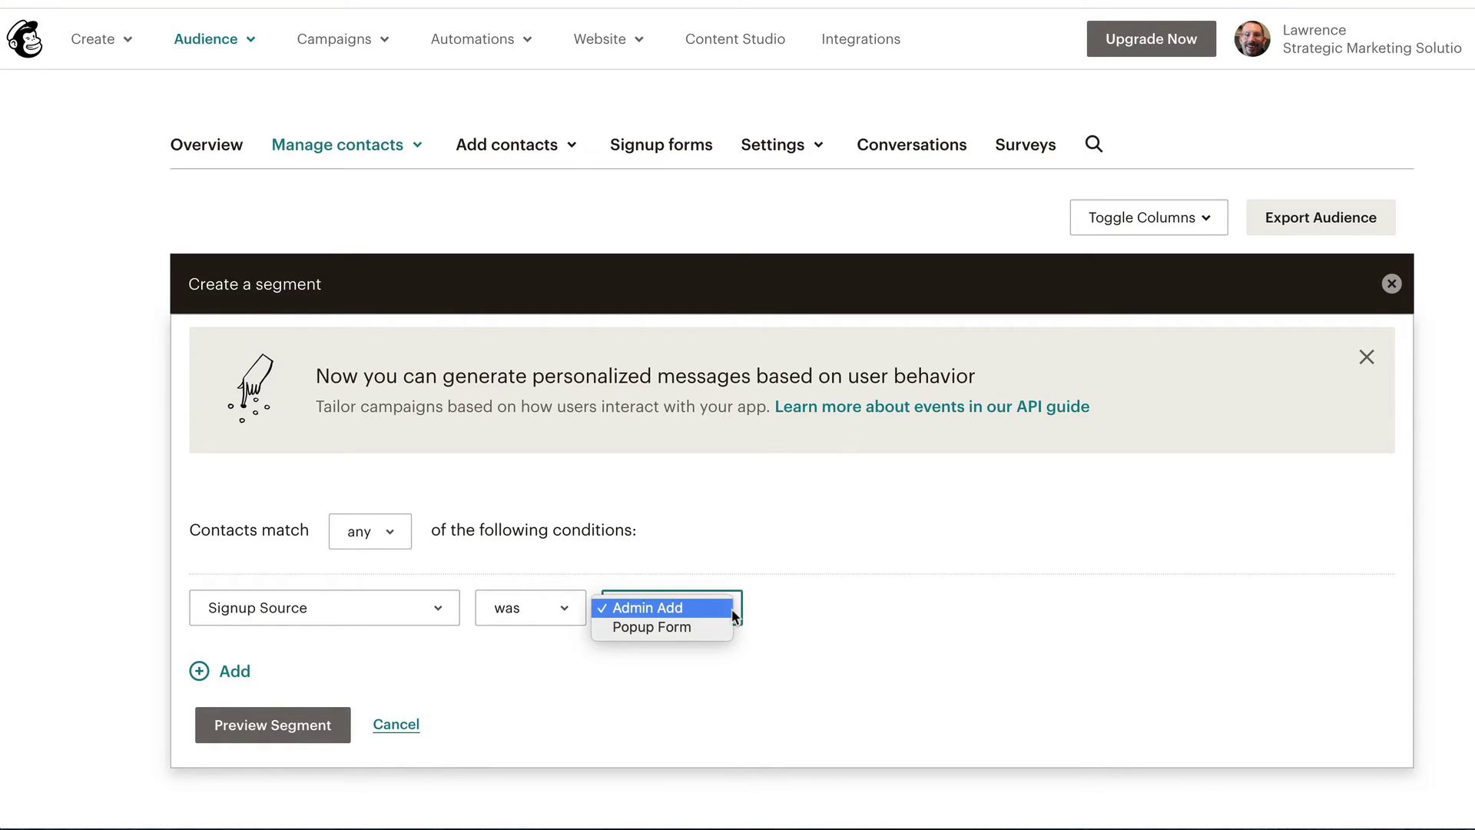
click(698, 627)
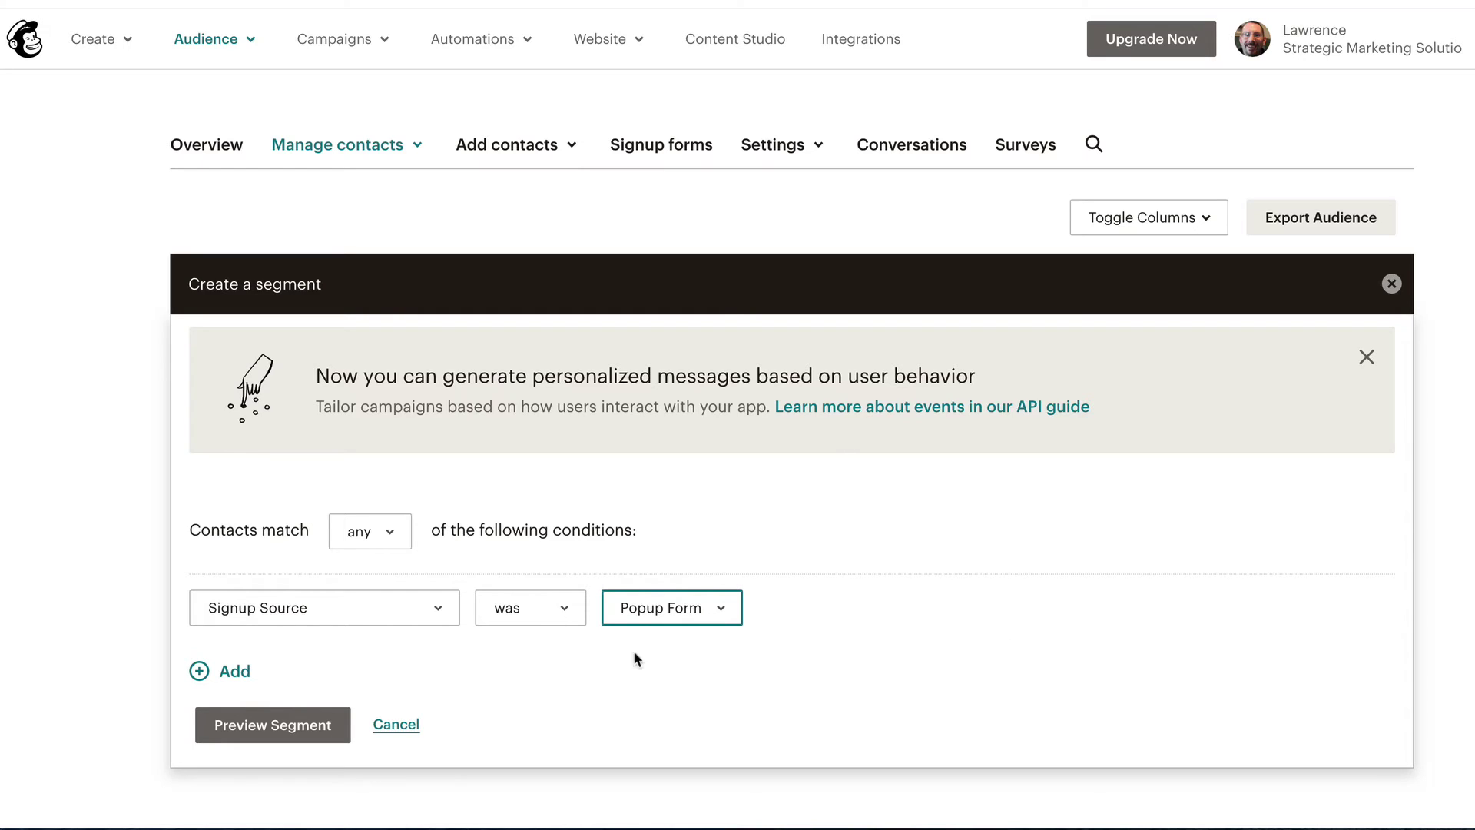
click(264, 724)
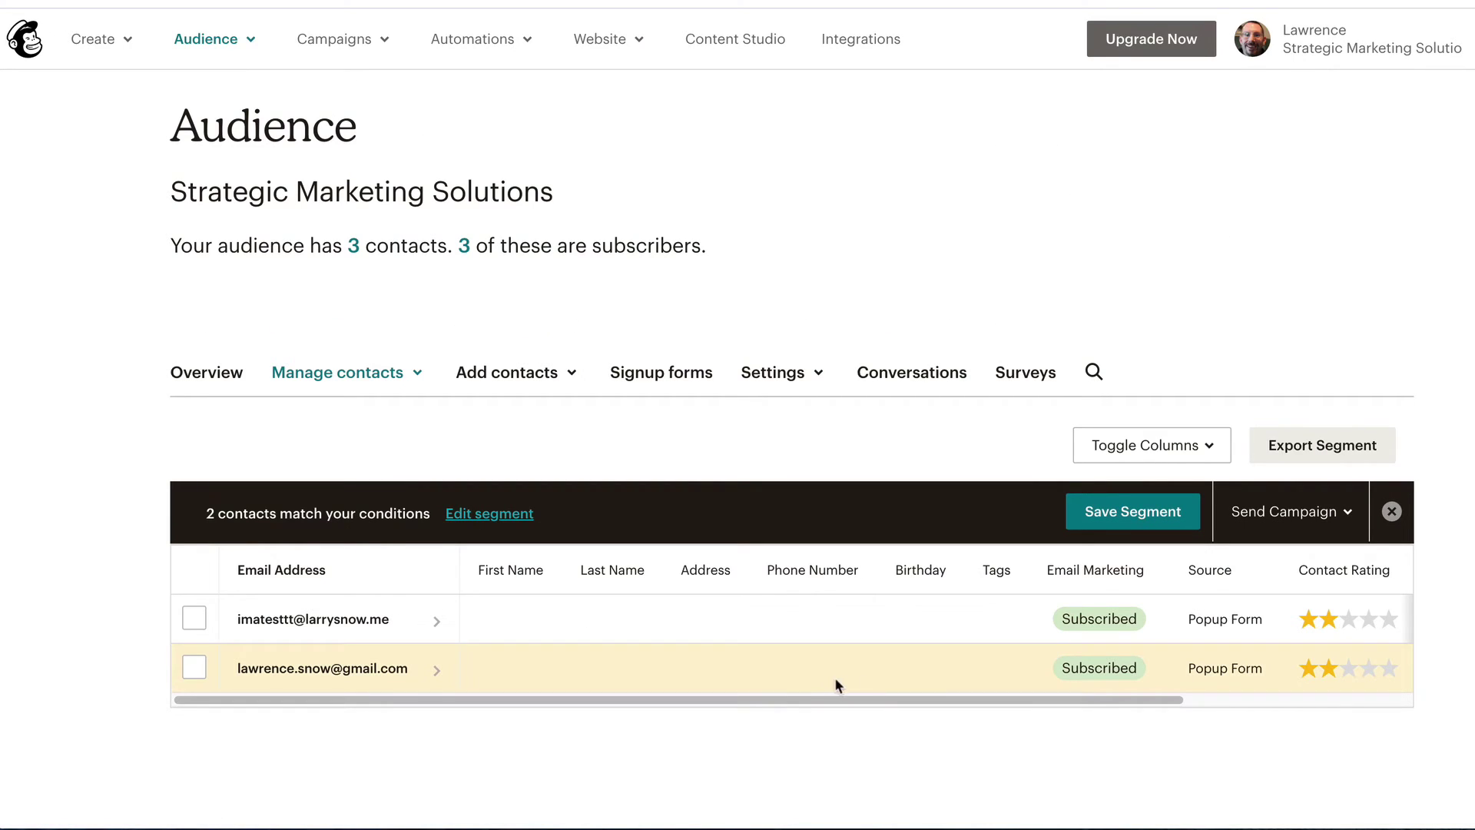
drag(775, 699, 658, 698)
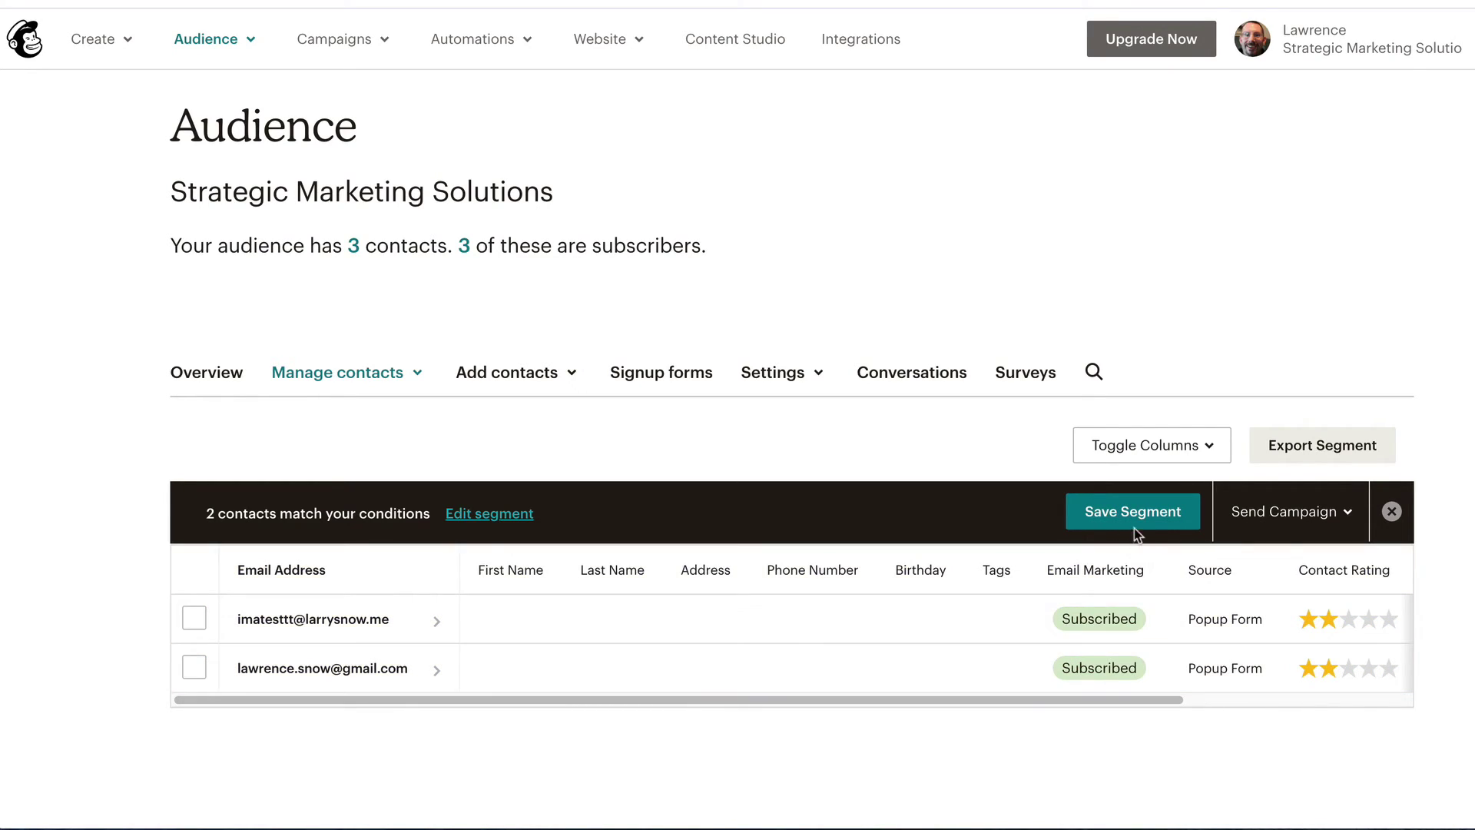
Save the segment under the name 'Subs Pop Up'.
click(1134, 522)
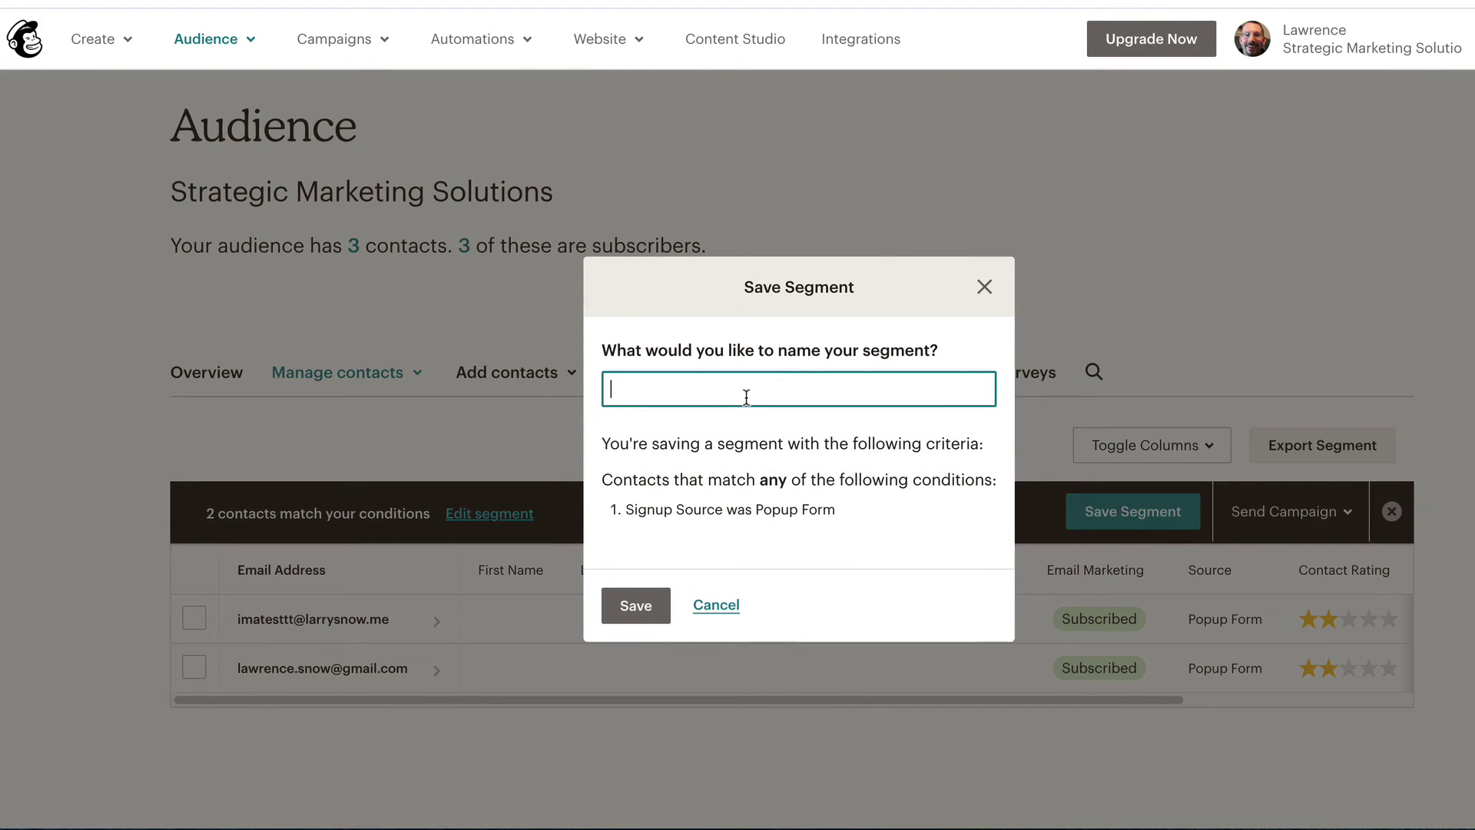
click(746, 396)
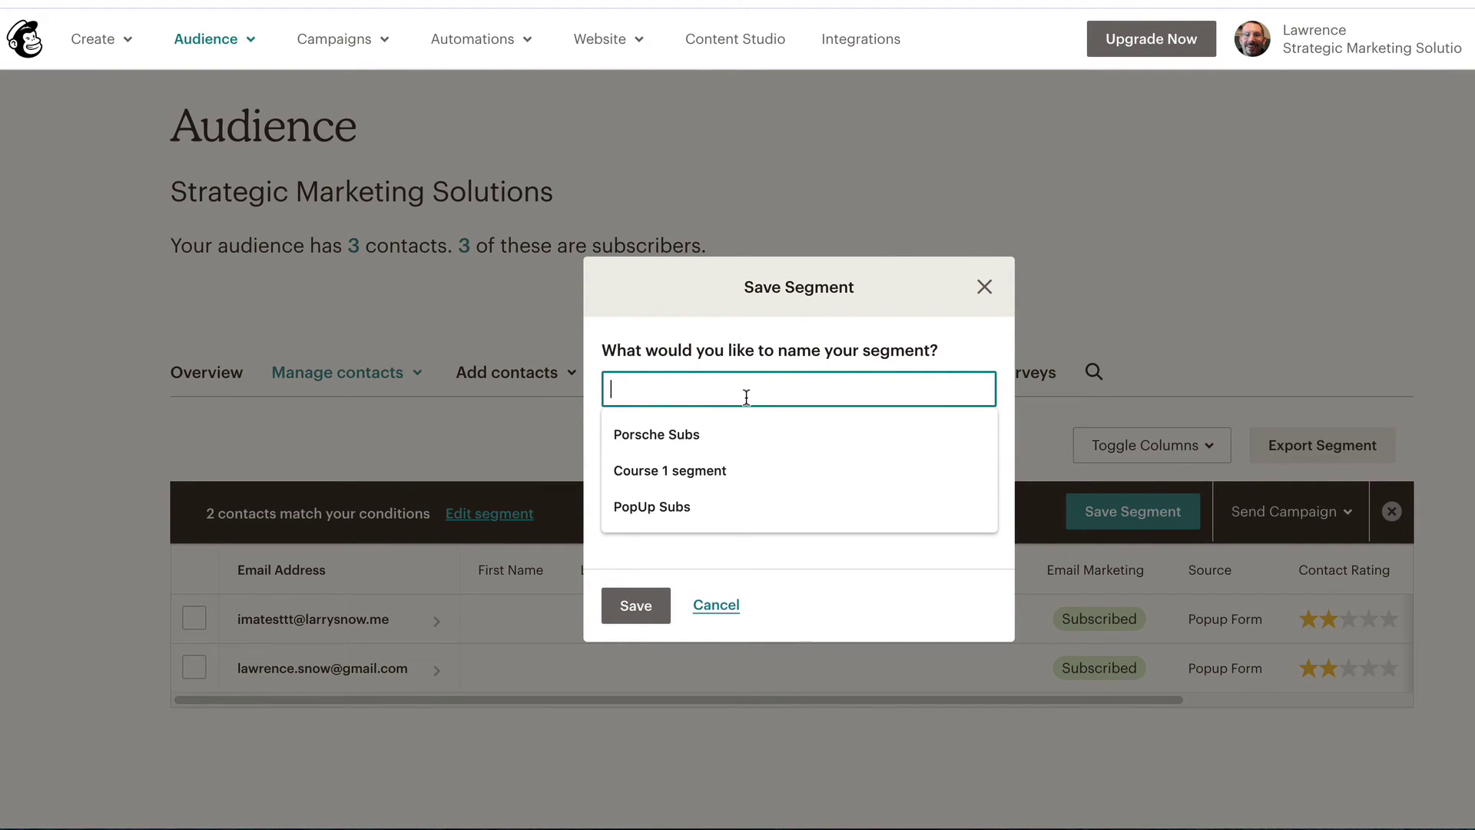
text(Subs)
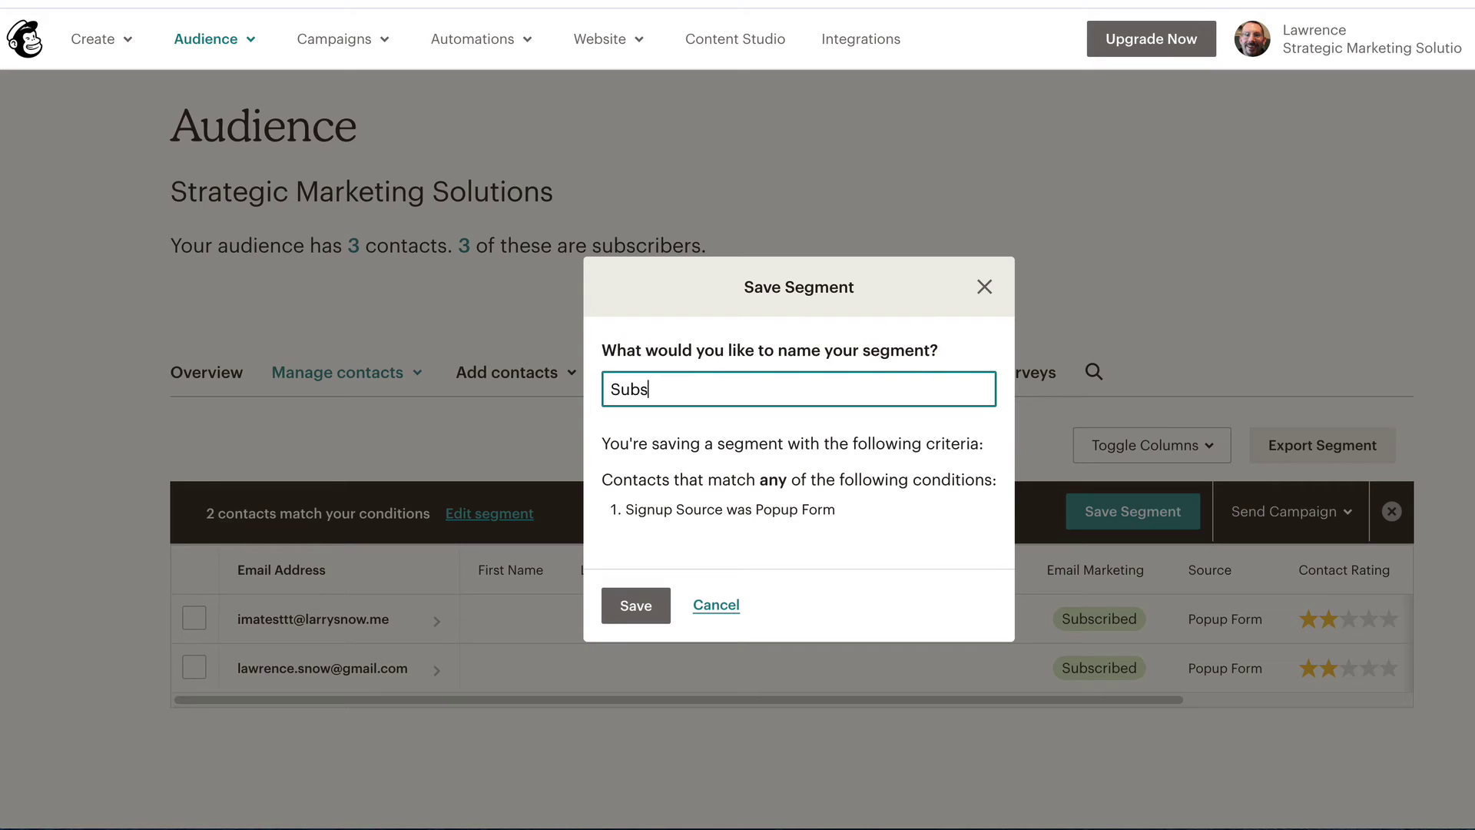
text( Pop Up)
click(638, 607)
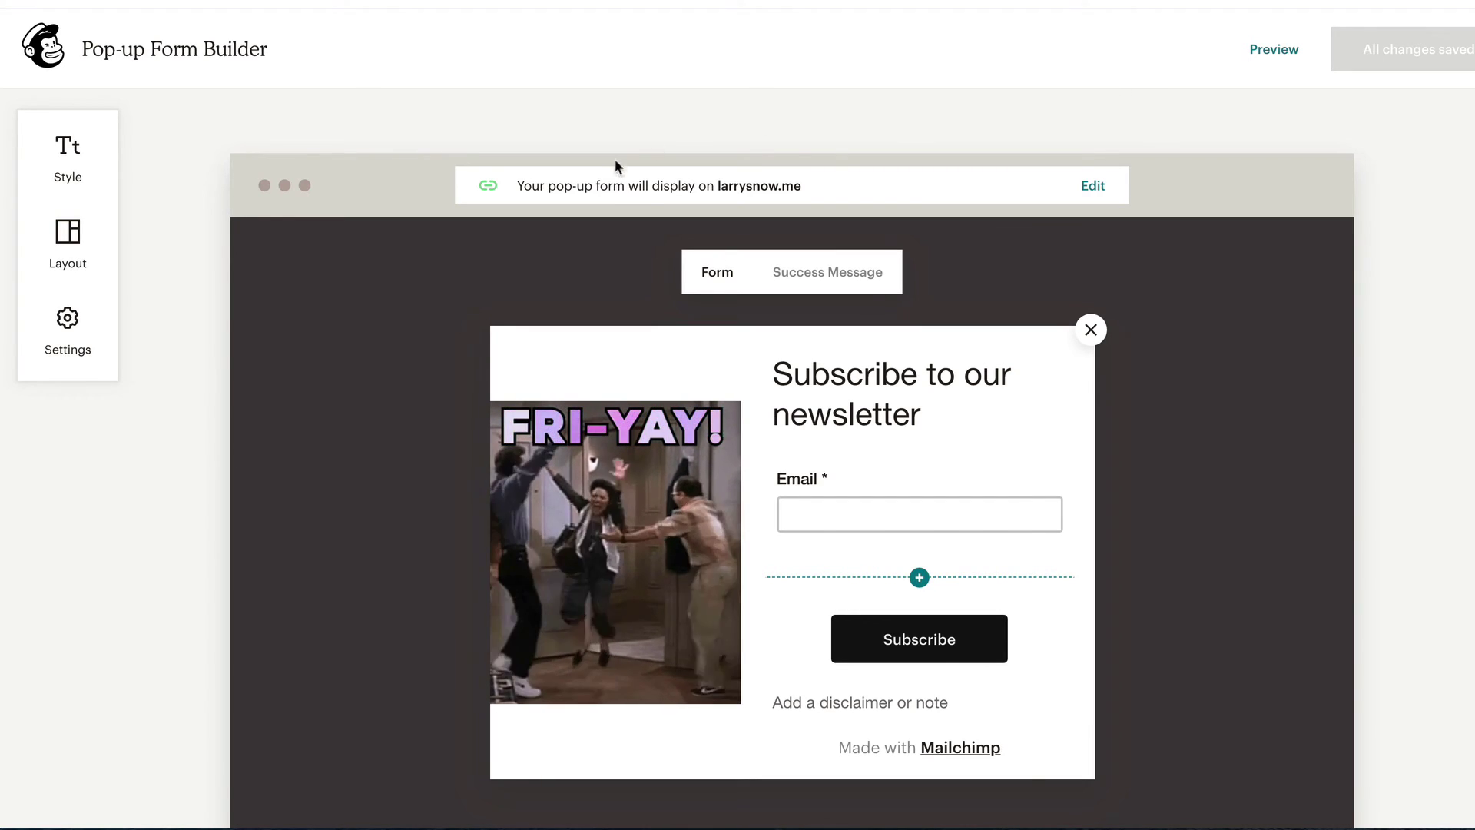
Switch off the pop-up's toggle for the connected website.
click(1093, 188)
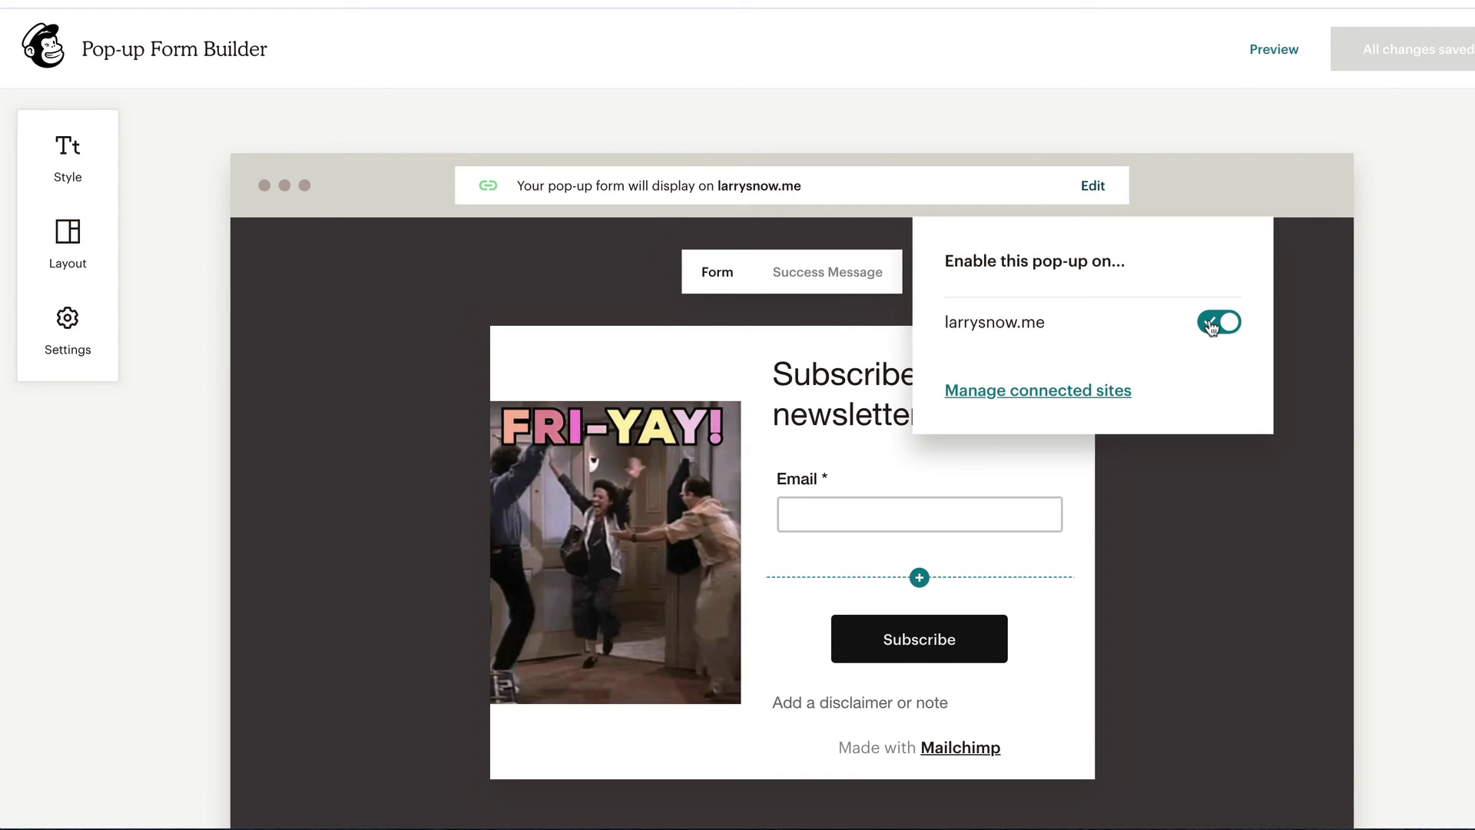
click(1212, 324)
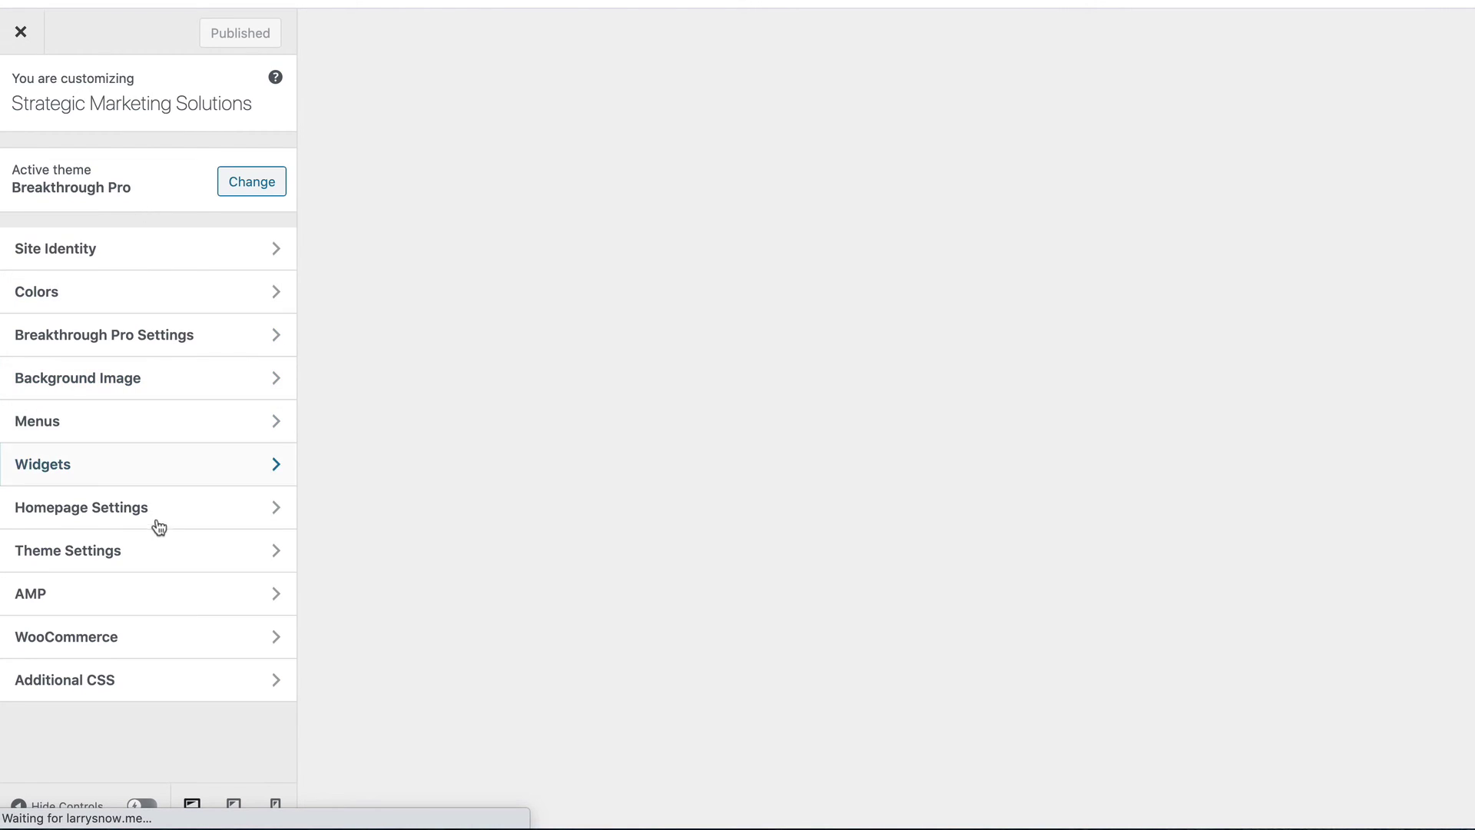
Empty the Theme Settings Header Scripts box of the Mailchimp code and publish the Customizer change.
click(248, 553)
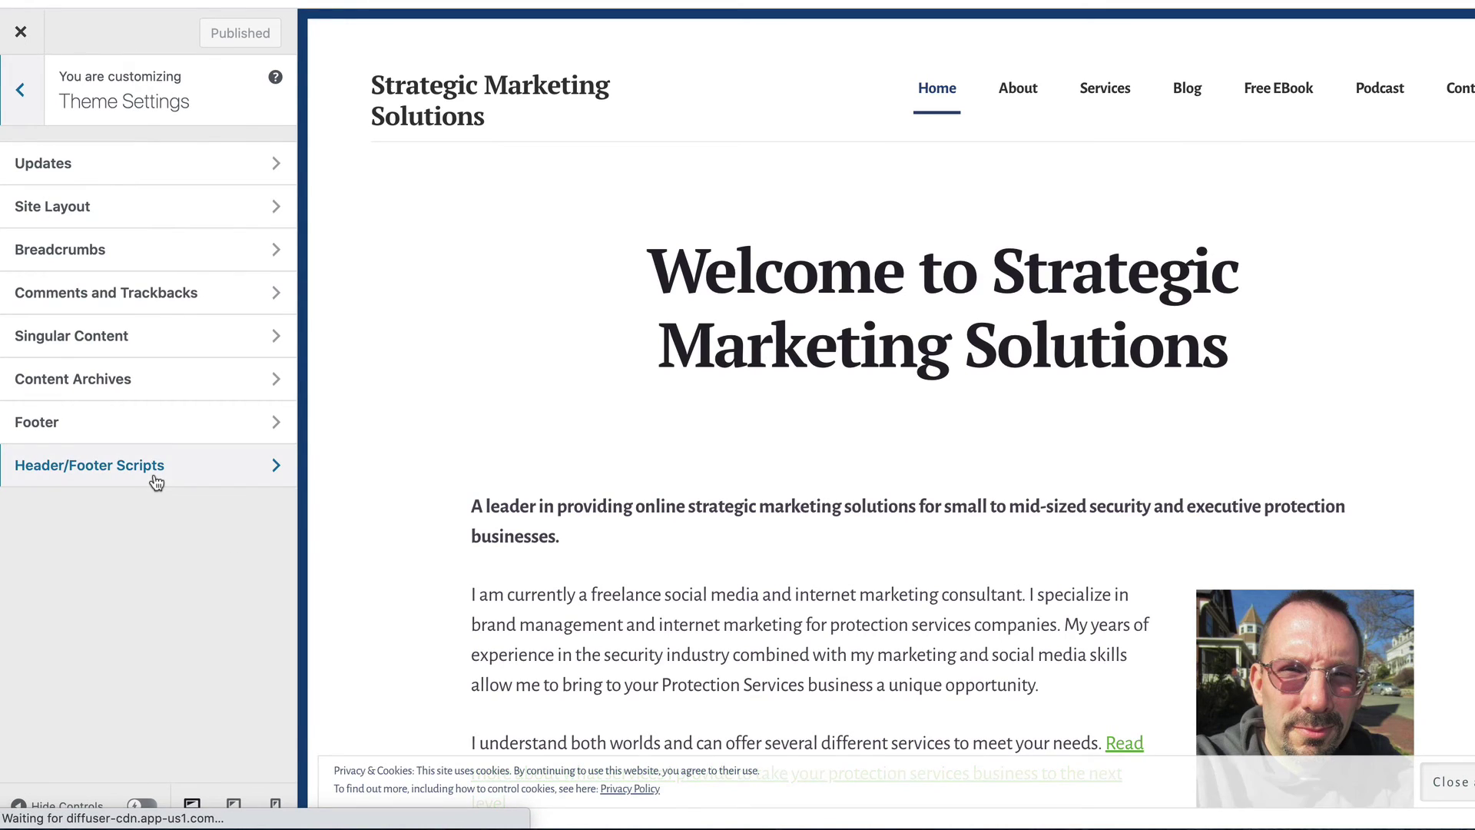
click(151, 469)
click(173, 328)
key(super+a)
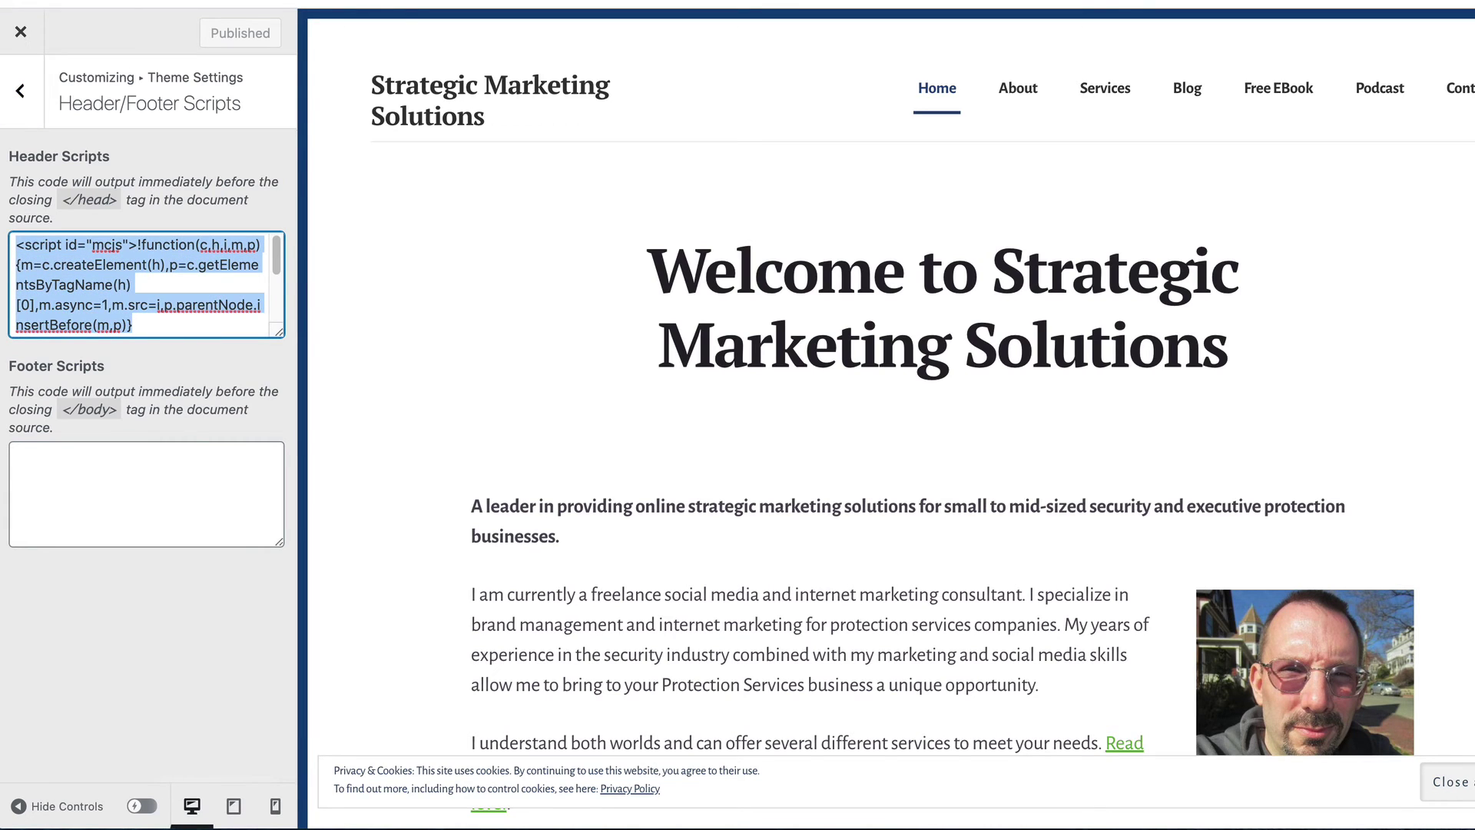
text(<script id="mcjs">!function(c,h,i,m,p){m=c.createElement(h),p=c.getElementsByTagName(h)[0],m.async=1,m.src=i,p.parentNode.insertBefore(m,p)}(document,"script","https://chimpstatic.com/mcjs-connected/js/users/8902a16a54db21f3e6001ccab/6707b6fb3d72ce8d203240f3f.js");</script>)
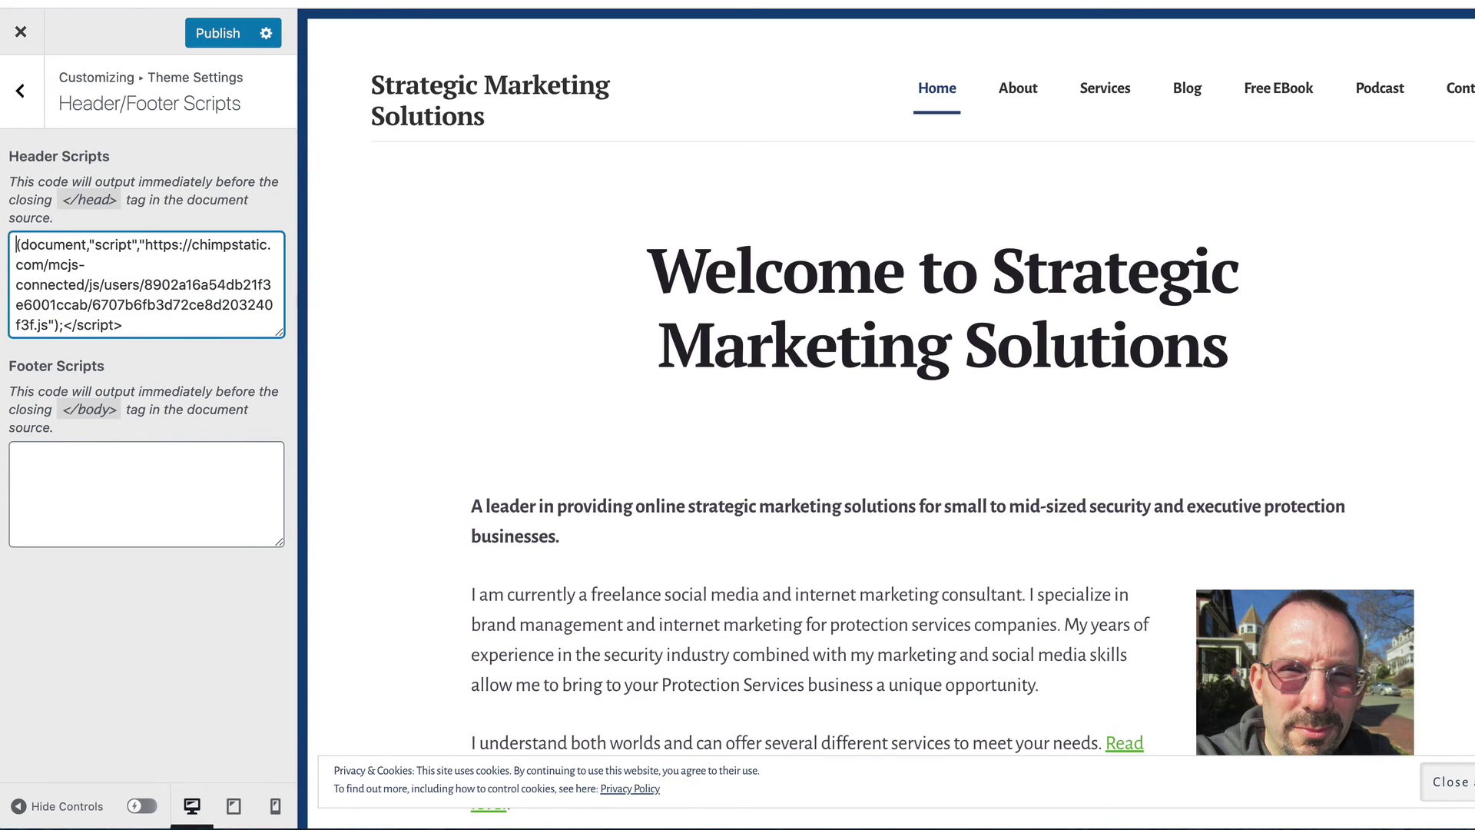
drag(158, 320, 29, 267)
key(super+a)
key(BackSpace)
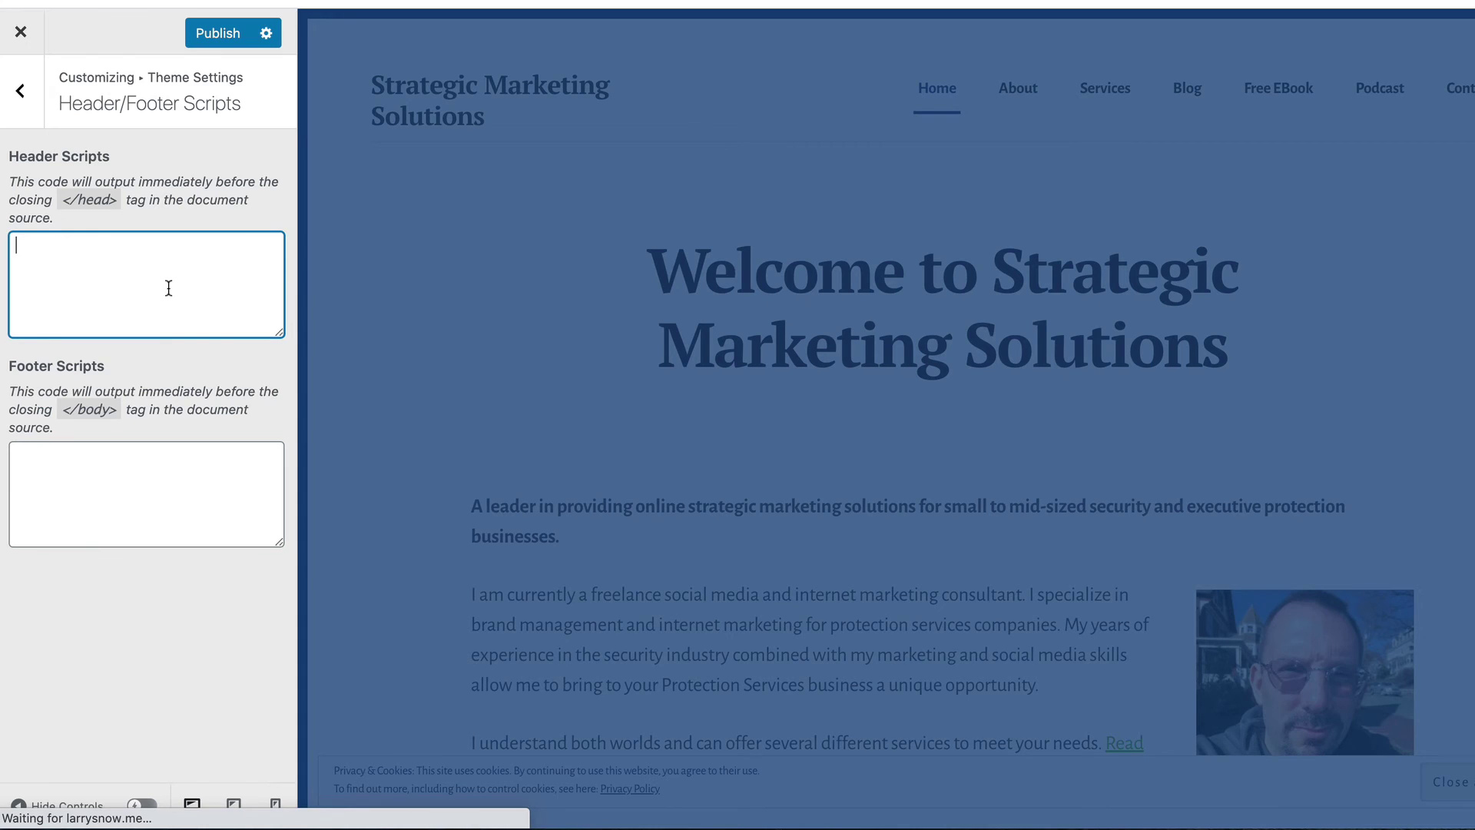
click(206, 168)
click(201, 37)
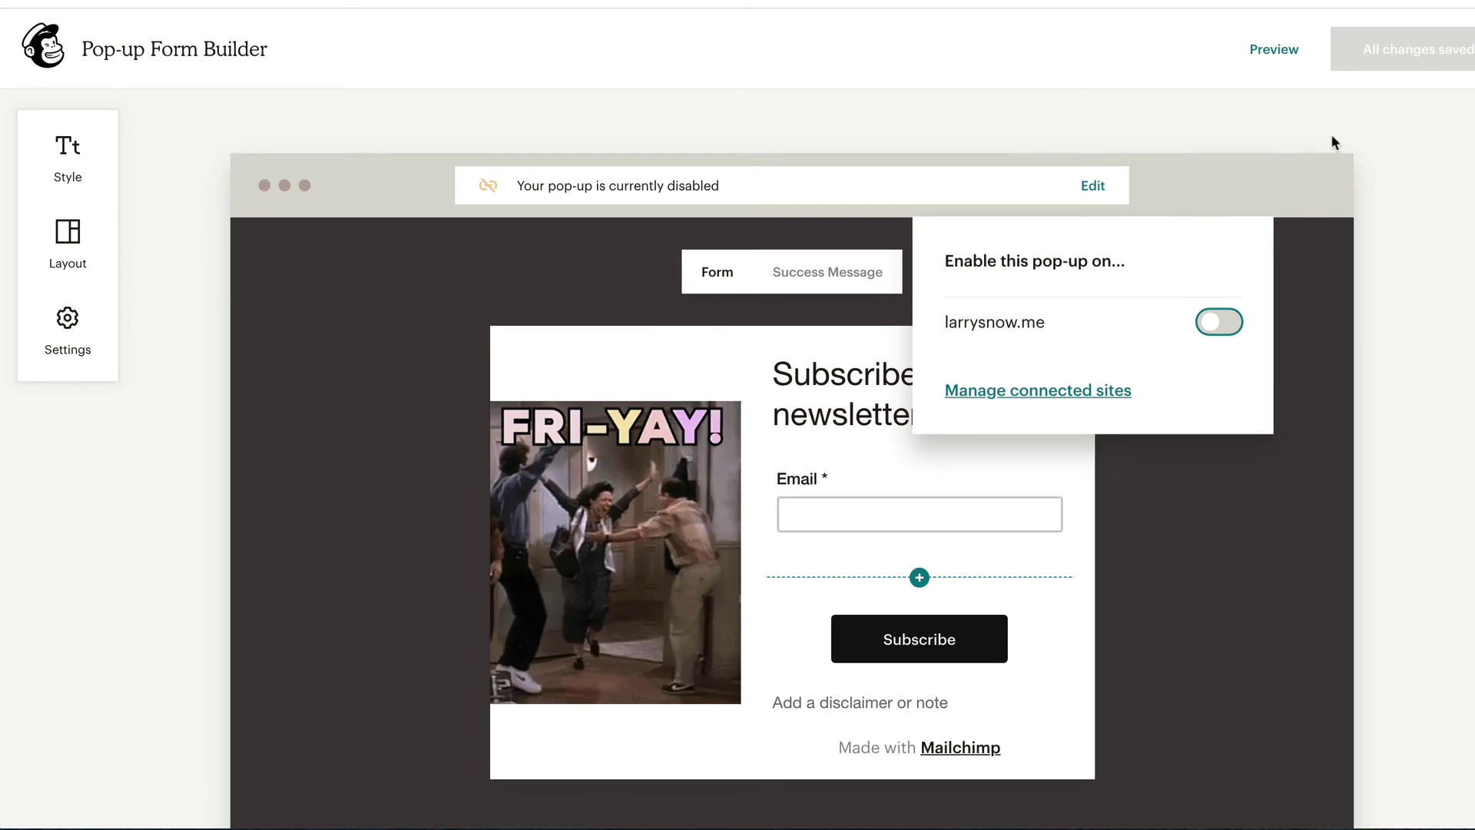
Open the connected site's code page under Manage connected sites and confirm Disconnect.
click(1053, 392)
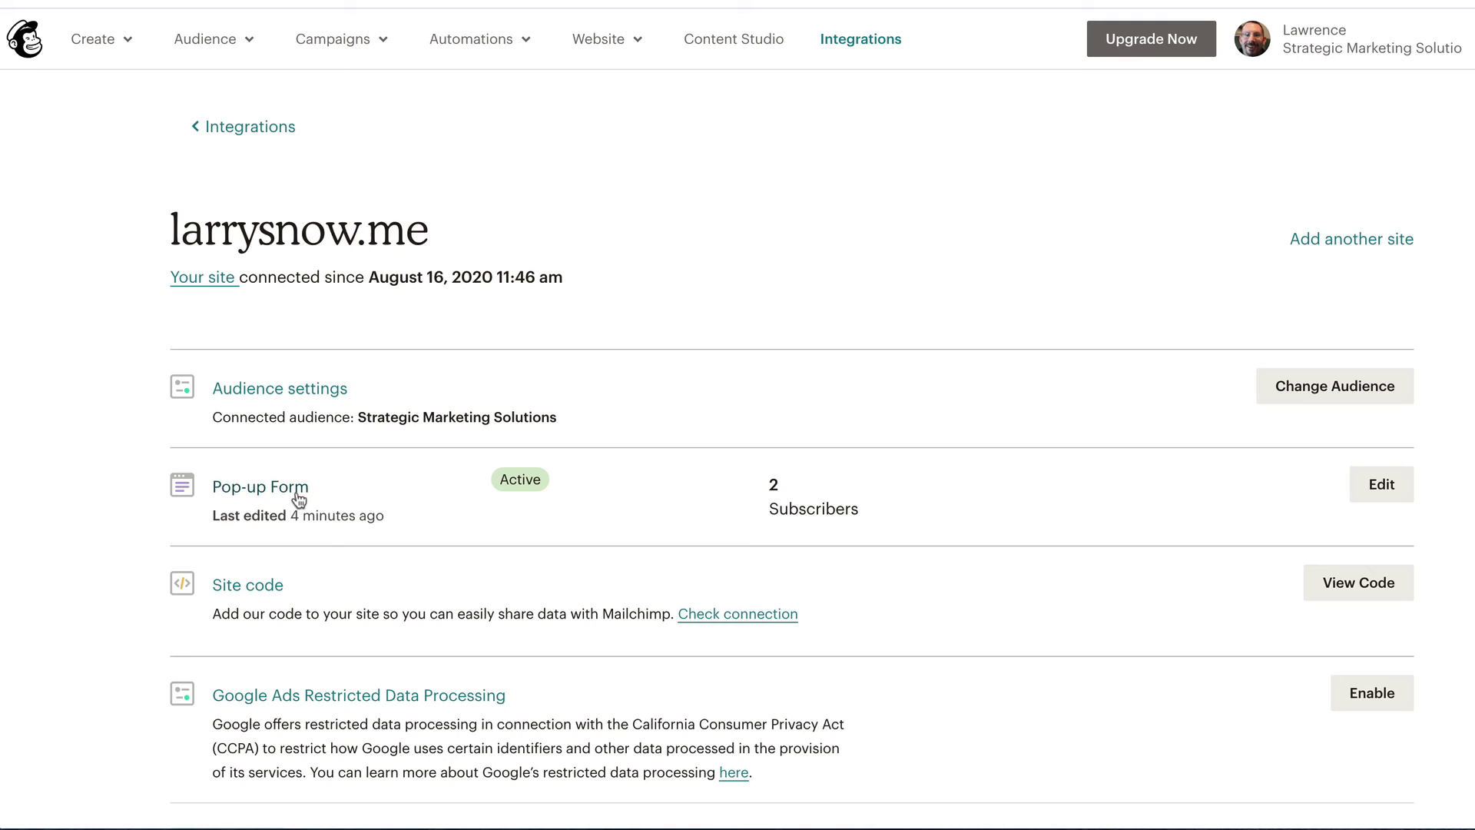
click(1358, 582)
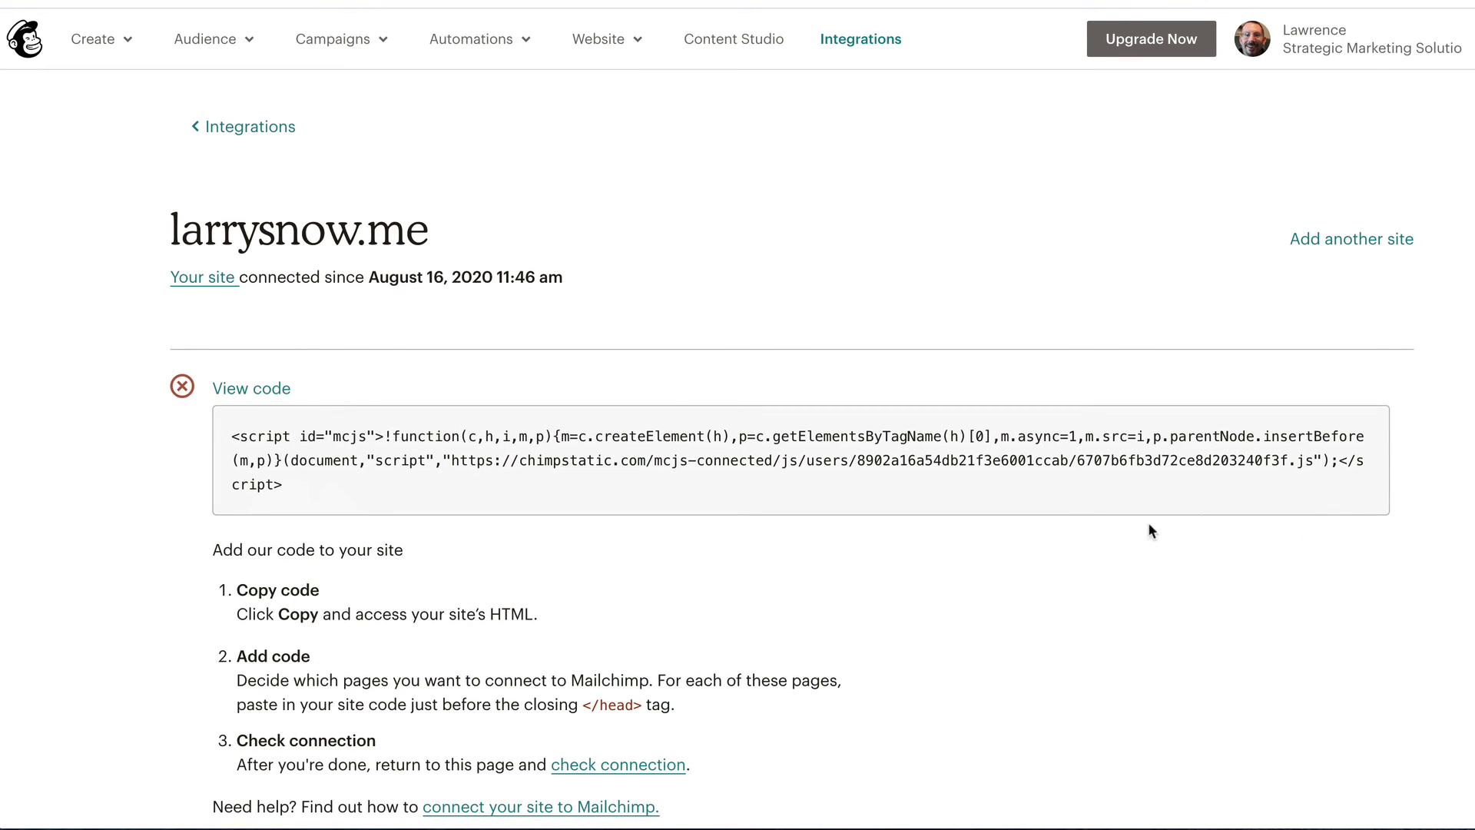
scroll(553, 496, down, 2)
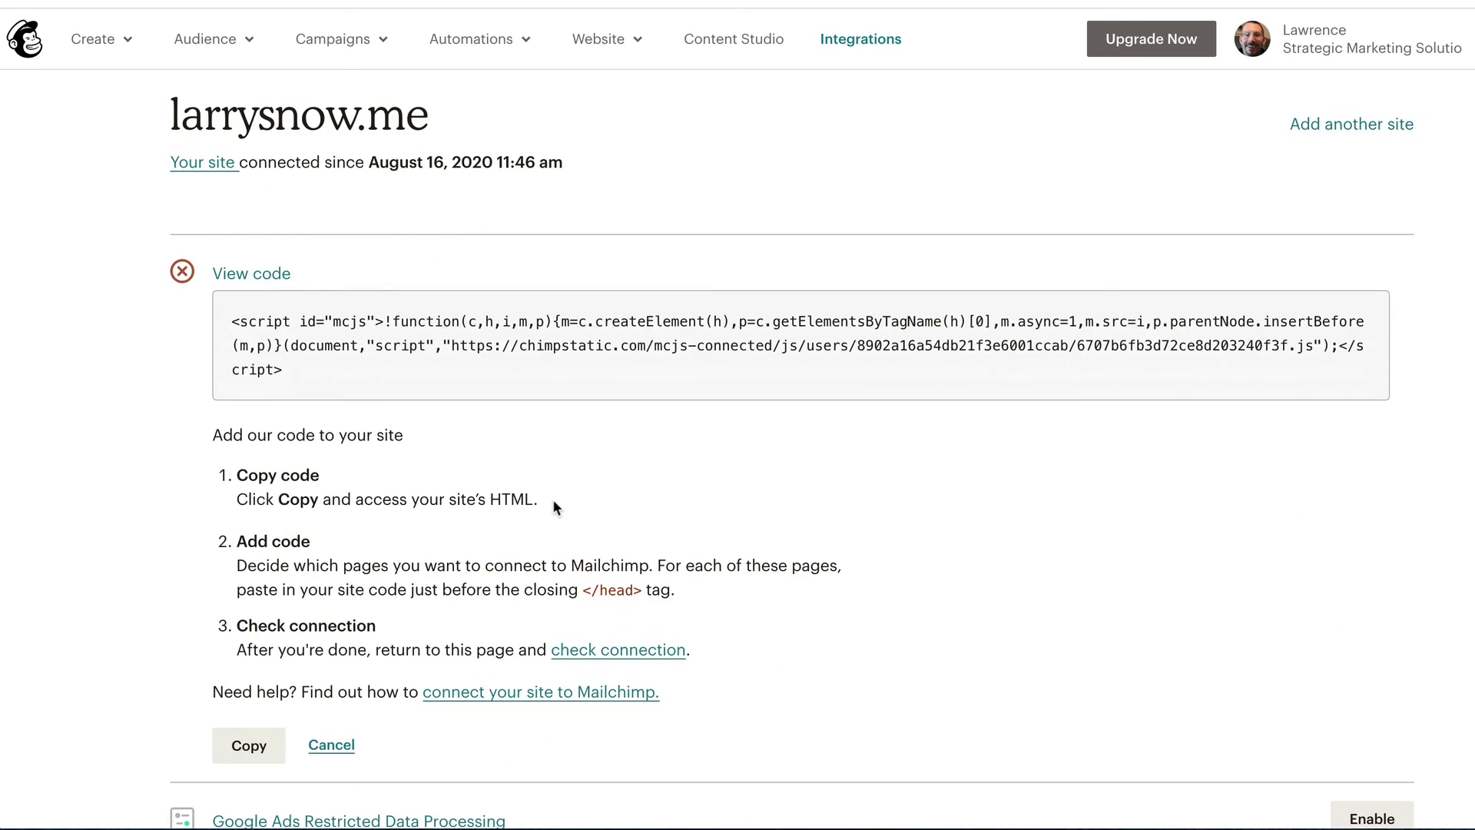
scroll(546, 492, down, 2)
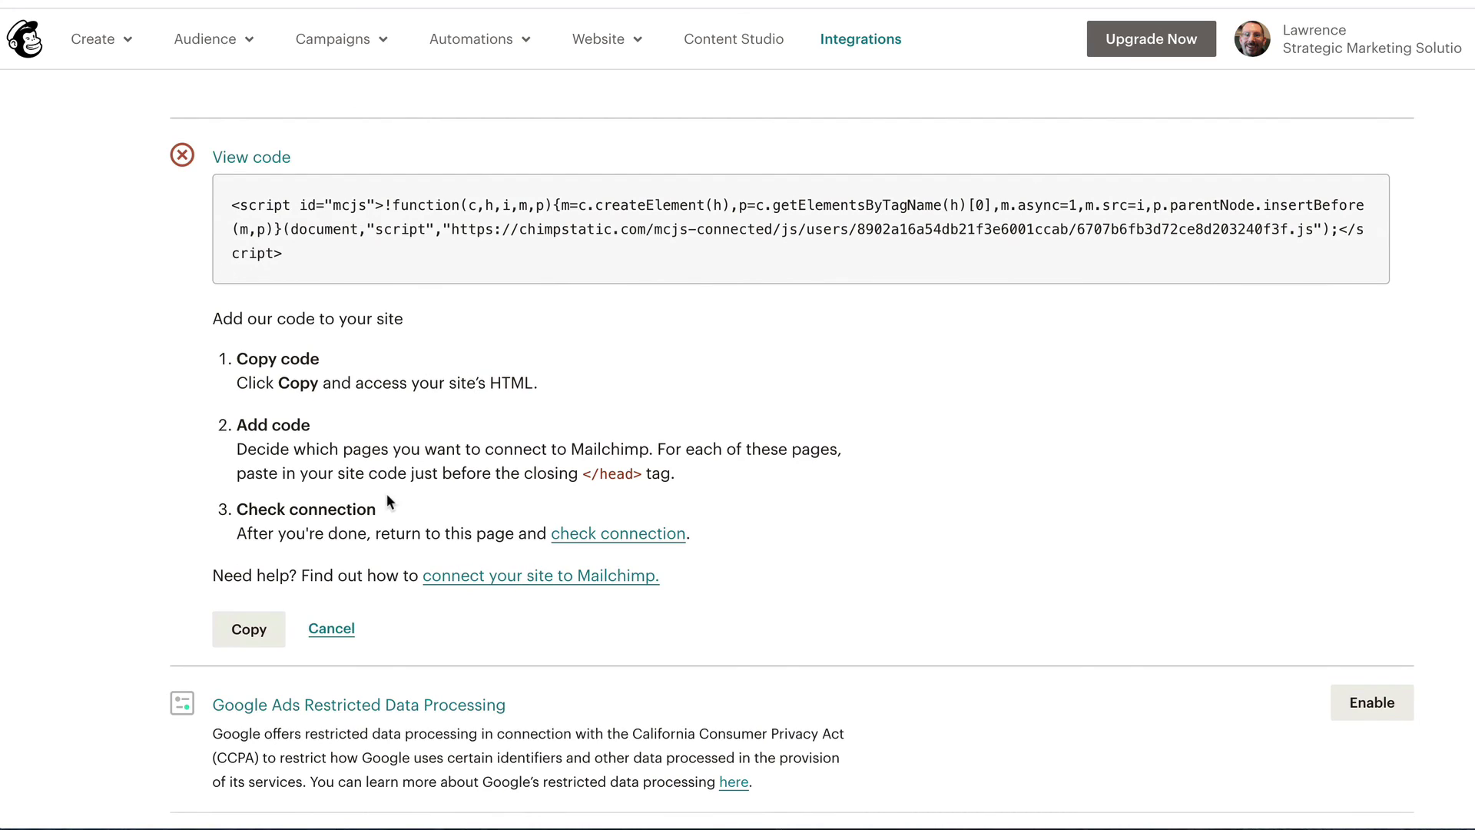
scroll(386, 495, down, 3)
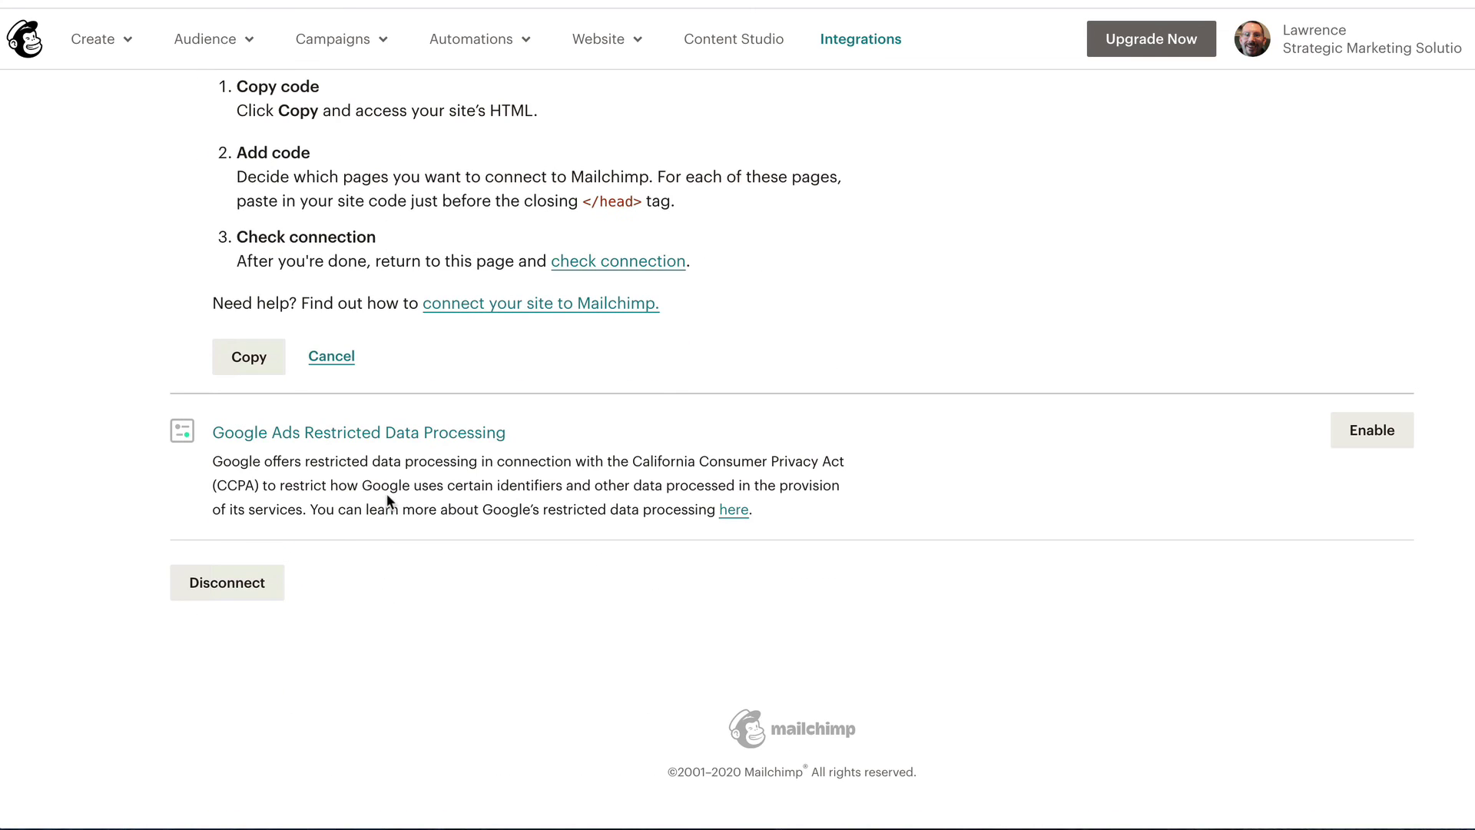
click(201, 590)
click(551, 547)
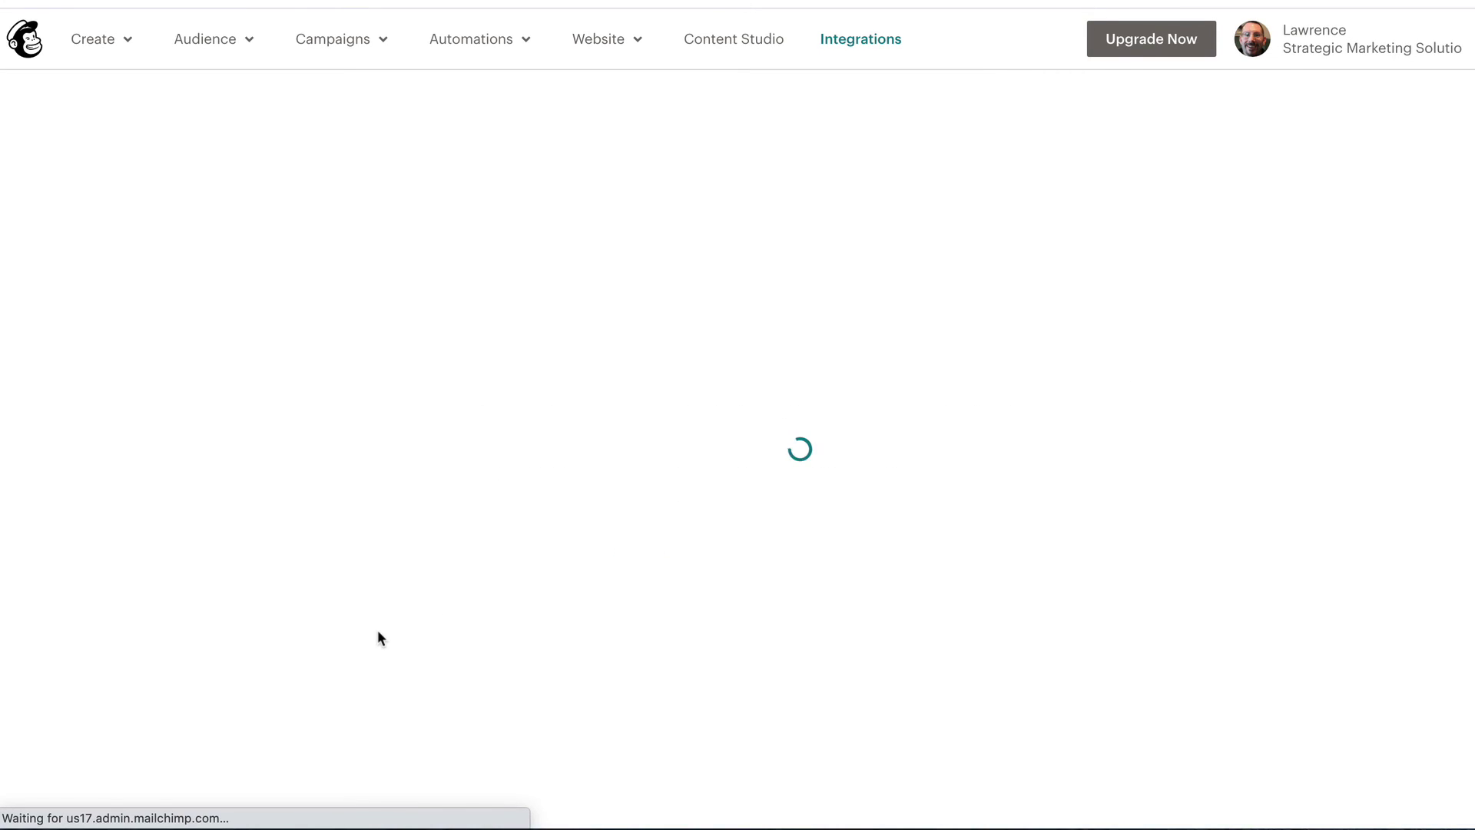